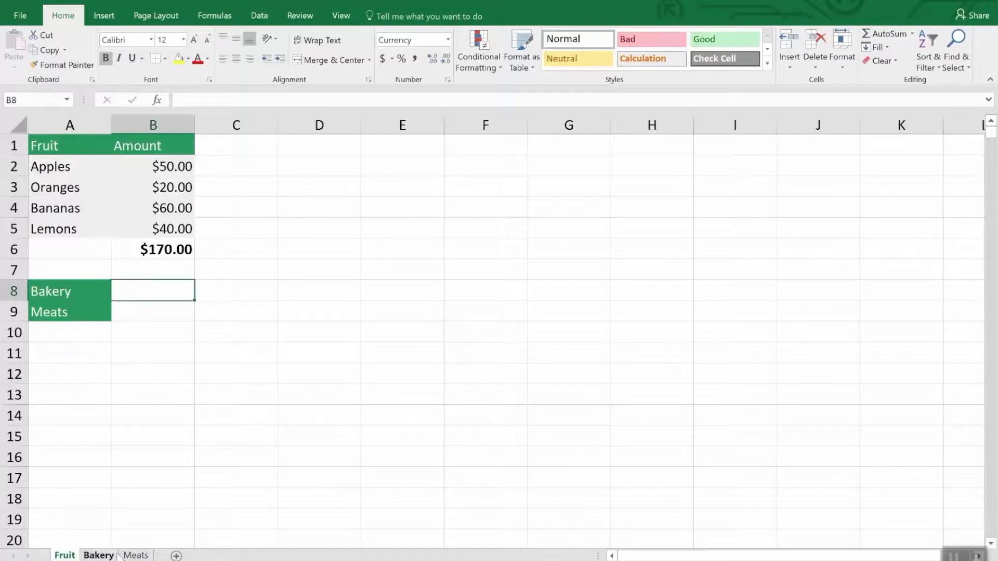
Create a copy of the Fruit sheet within Inventory.xlsx, placed before the original Fruit sheet.
{"action": "left_click", "coordinate": [136, 555]}
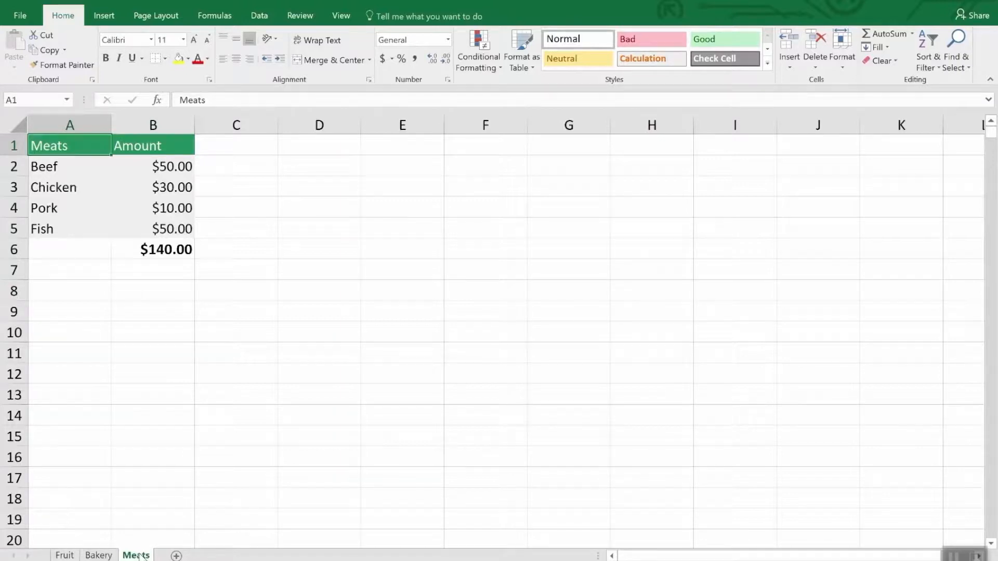
{"action": "left_click", "coordinate": [70, 556]}
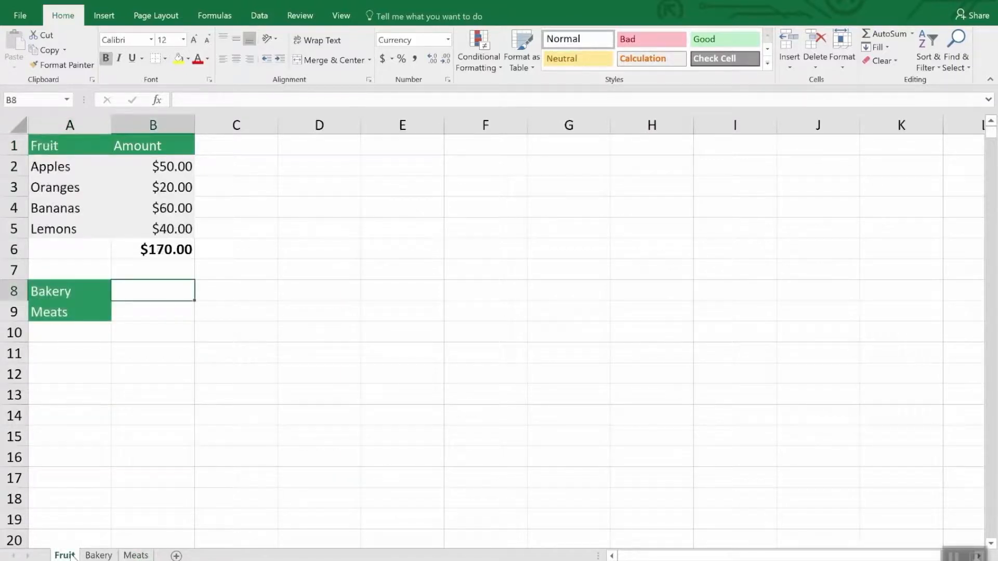
{"action": "right_click", "coordinate": [71, 556]}
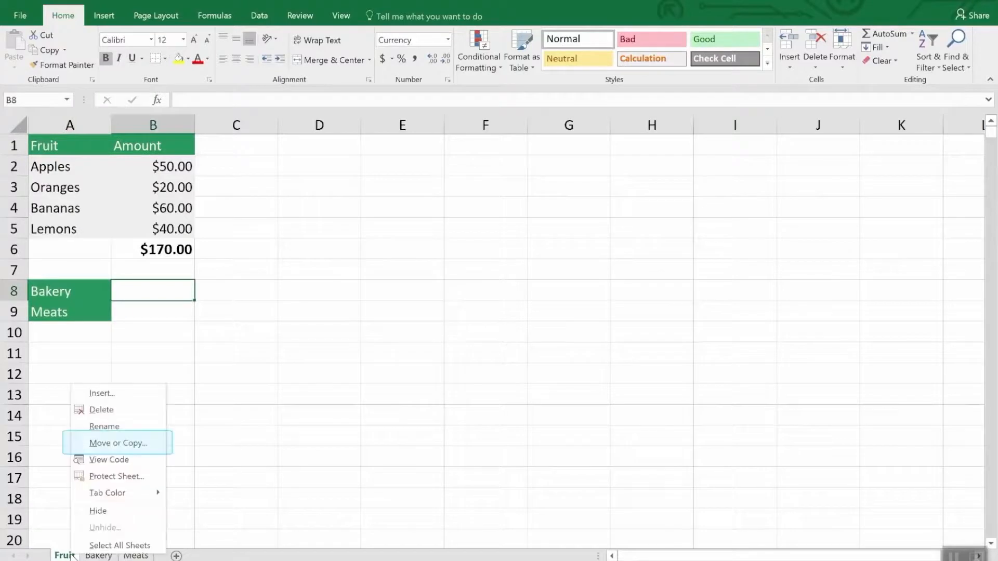
{"action": "left_click", "coordinate": [129, 445]}
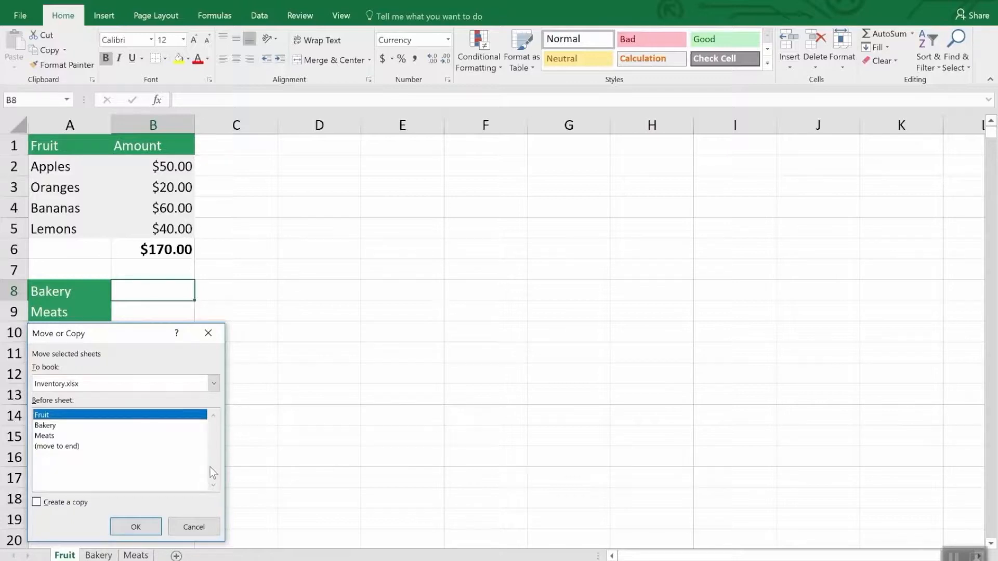
{"action": "left_click", "coordinate": [59, 505]}
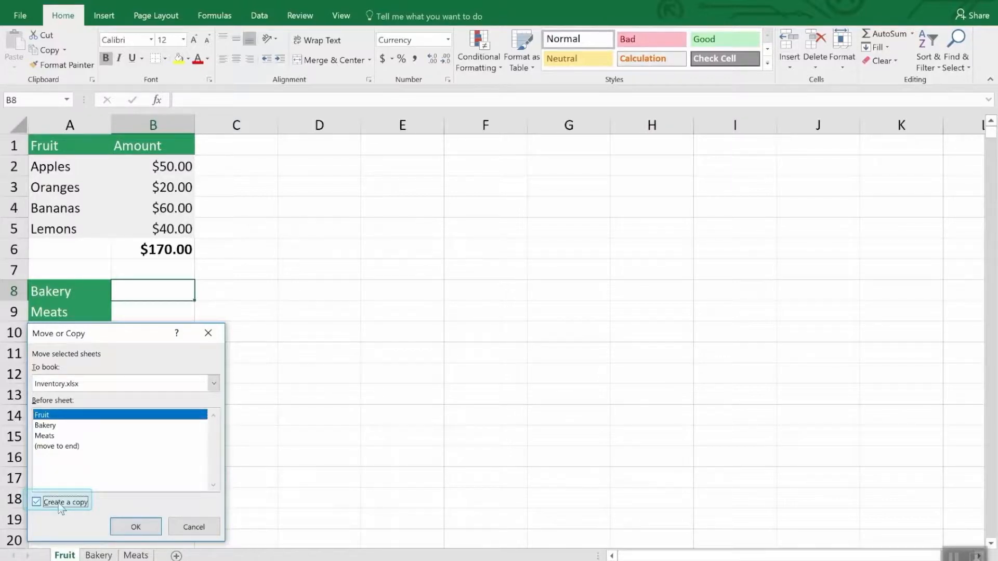
{"action": "left_click", "coordinate": [135, 526]}
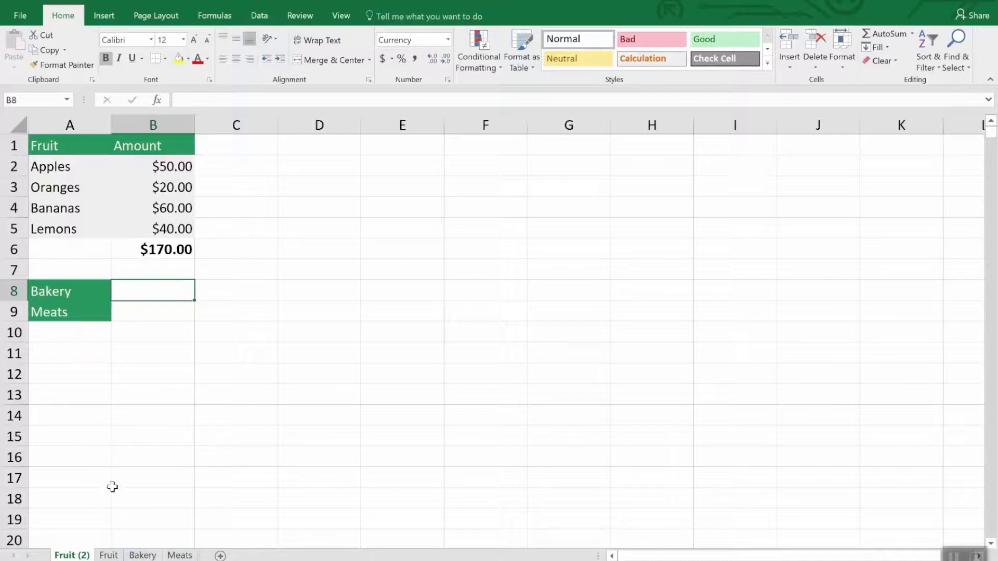
Delete the duplicate Fruit (2) sheet from the workbook.
{"action": "right_click", "coordinate": [67, 555]}
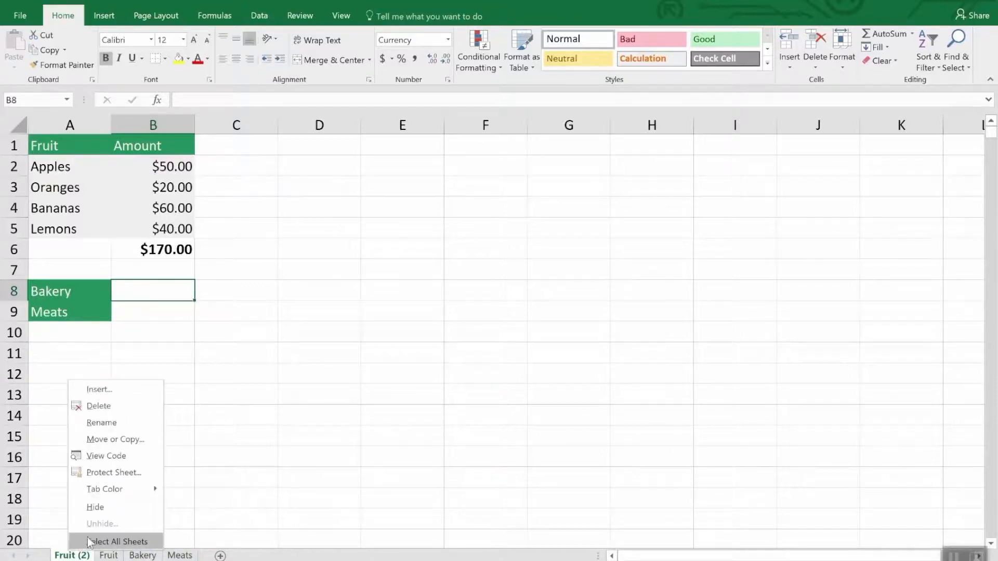
{"action": "left_click", "coordinate": [107, 404]}
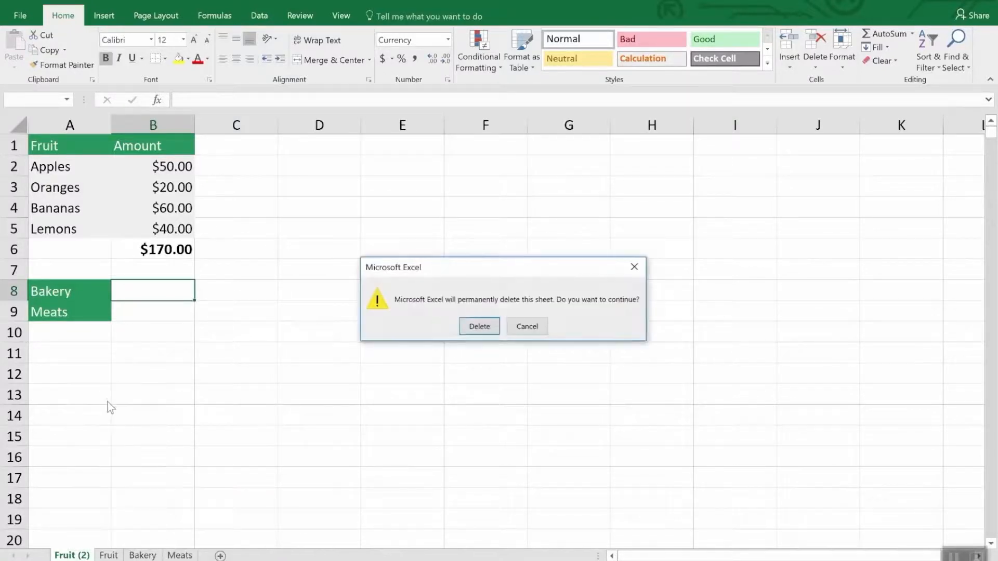
{"action": "left_click", "coordinate": [470, 327]}
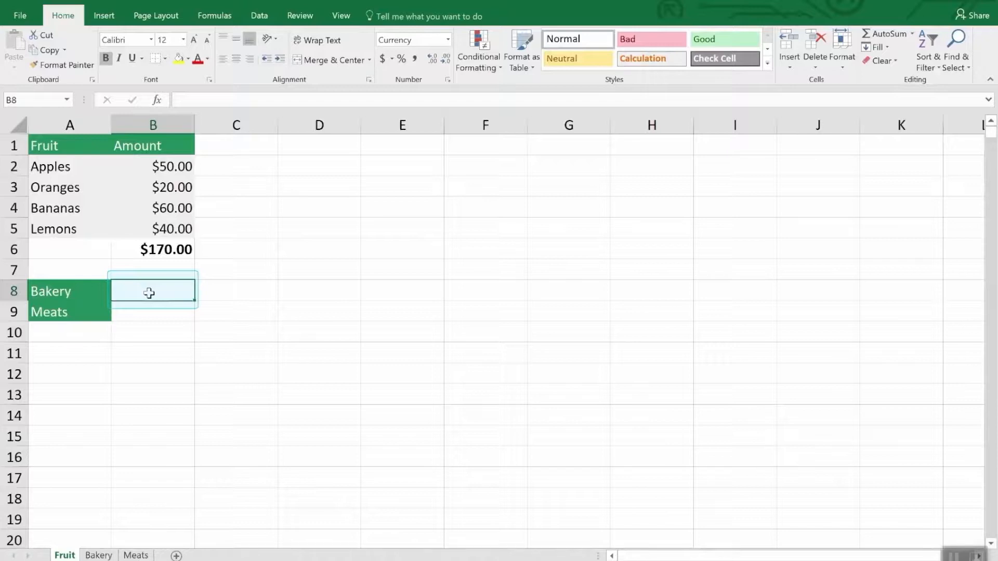
Enter a SUM formula in cell B8 of the Fruit sheet that pulls the Bakery total from Bakery!B7.
{"action": "type", "text": "="}
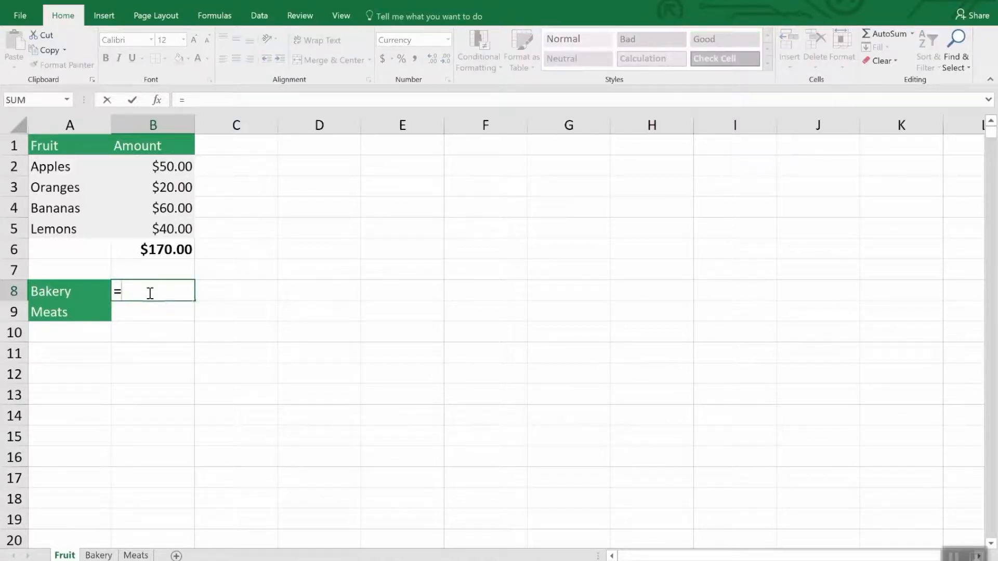
{"action": "type", "text": "s"}
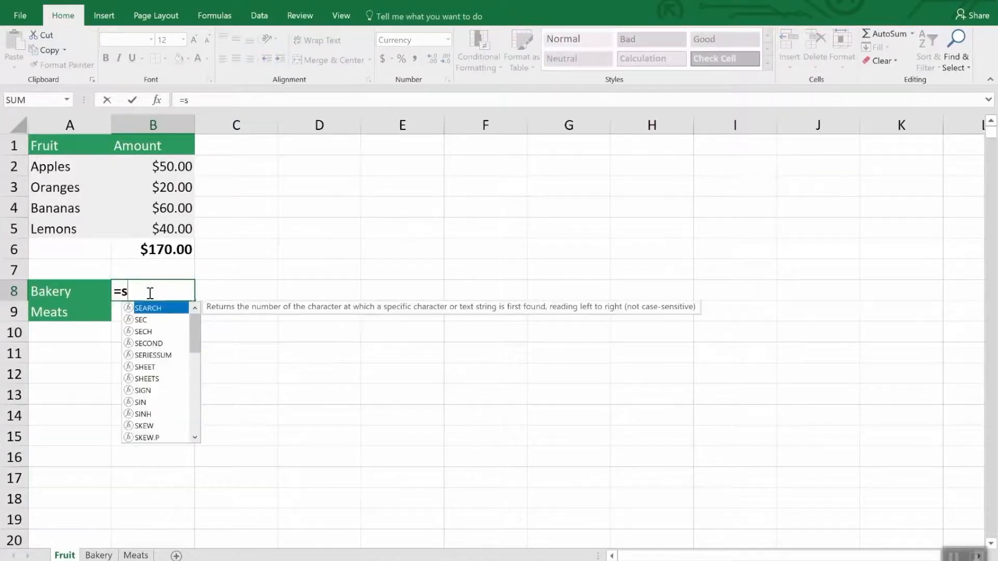
{"action": "type", "text": "um"}
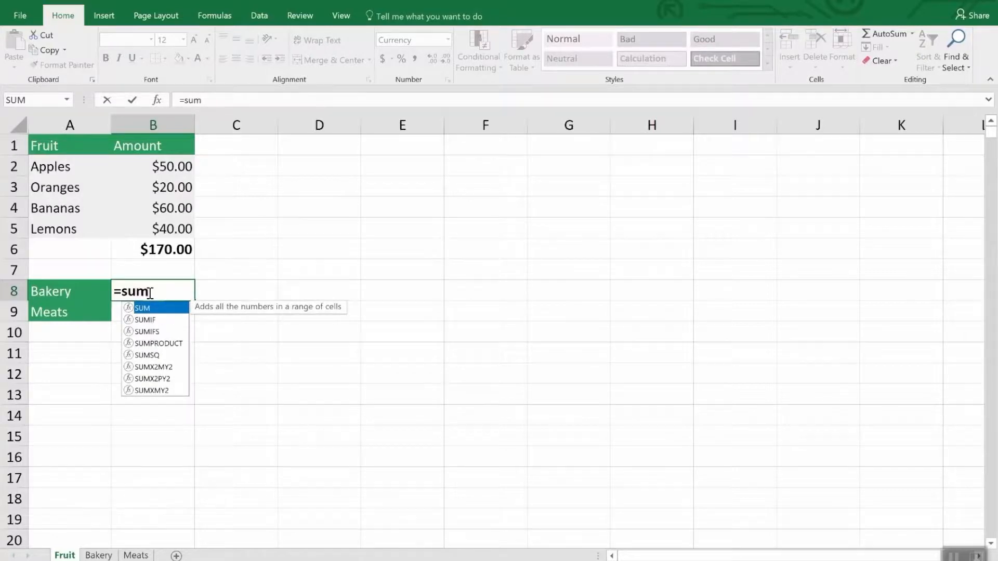
{"action": "type", "text": "("}
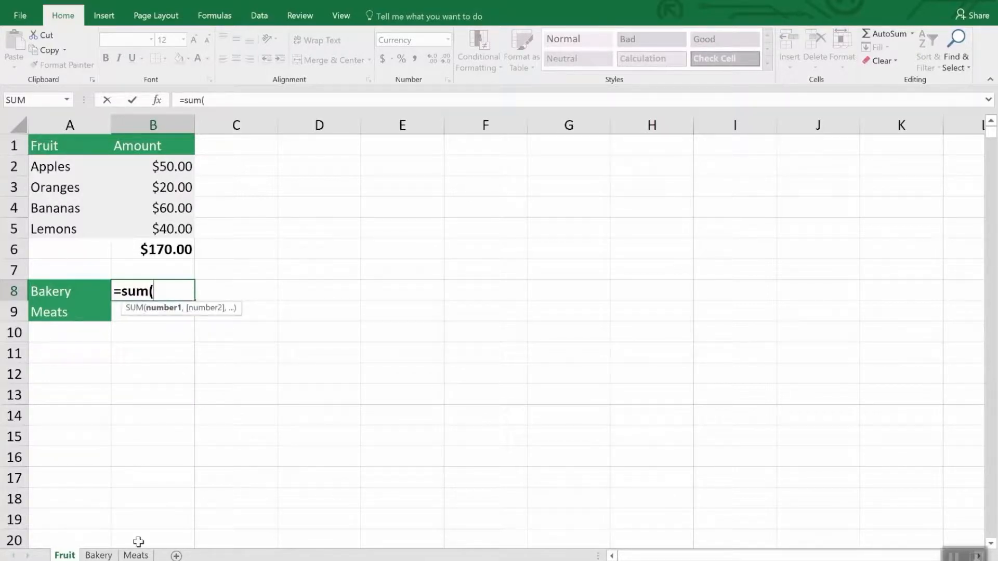
{"action": "left_click", "coordinate": [117, 555]}
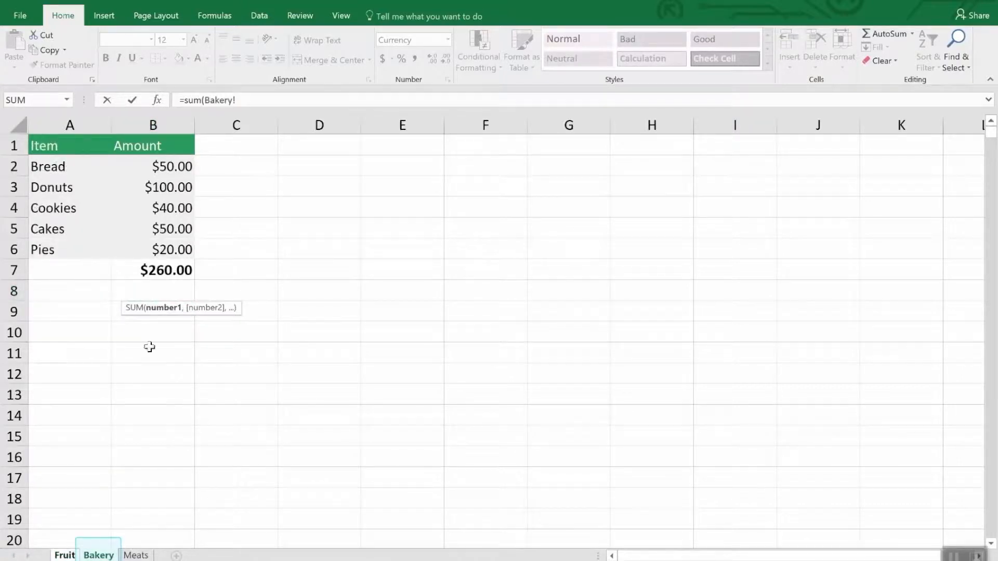
{"action": "left_click", "coordinate": [174, 268]}
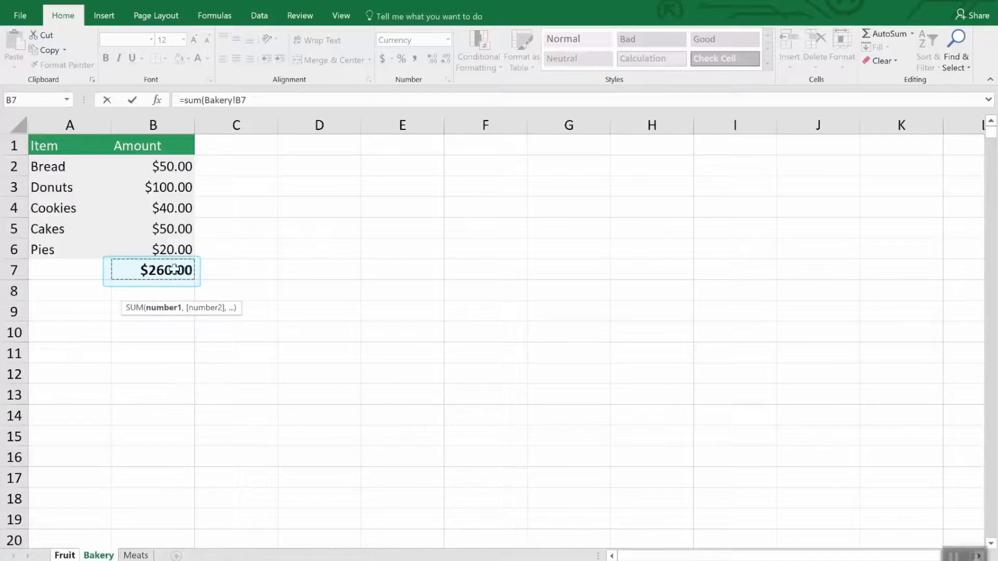
{"action": "key", "text": "Return"}
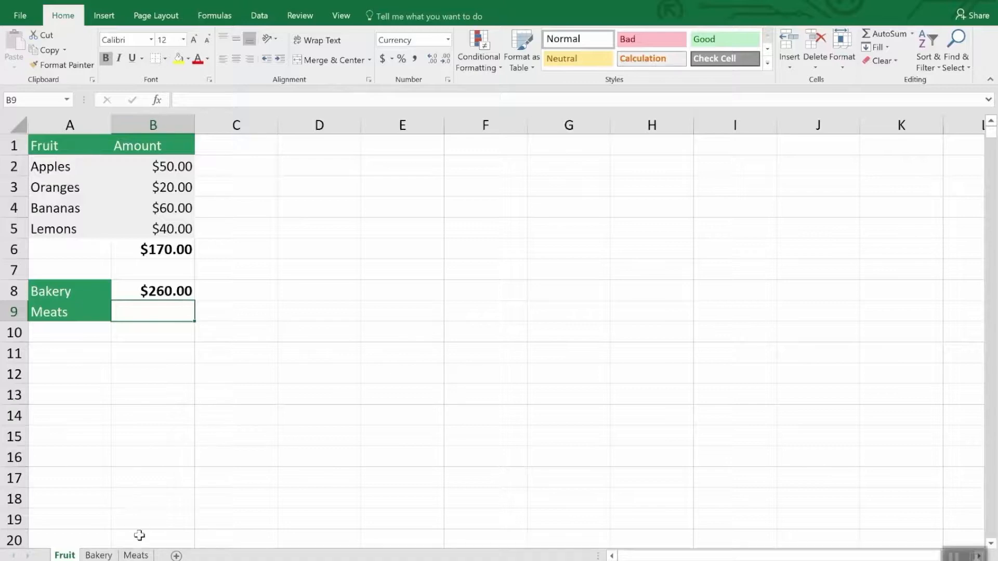
Enter a SUM formula in cell B9 of the Fruit sheet that adds the chicken and fish amounts, Meats!B3 and Meats!B5.
{"action": "type", "text": "="}
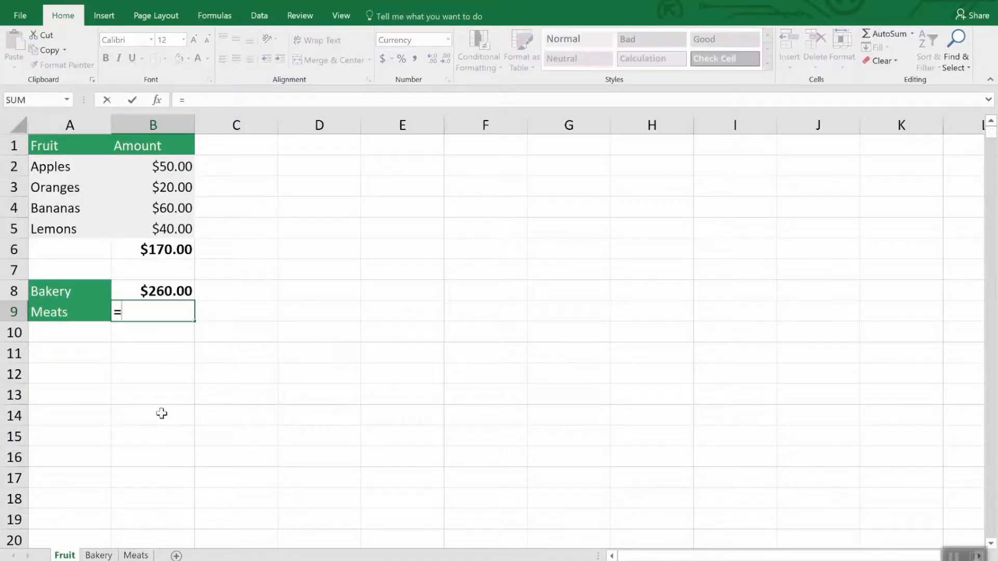
{"action": "type", "text": "sum("}
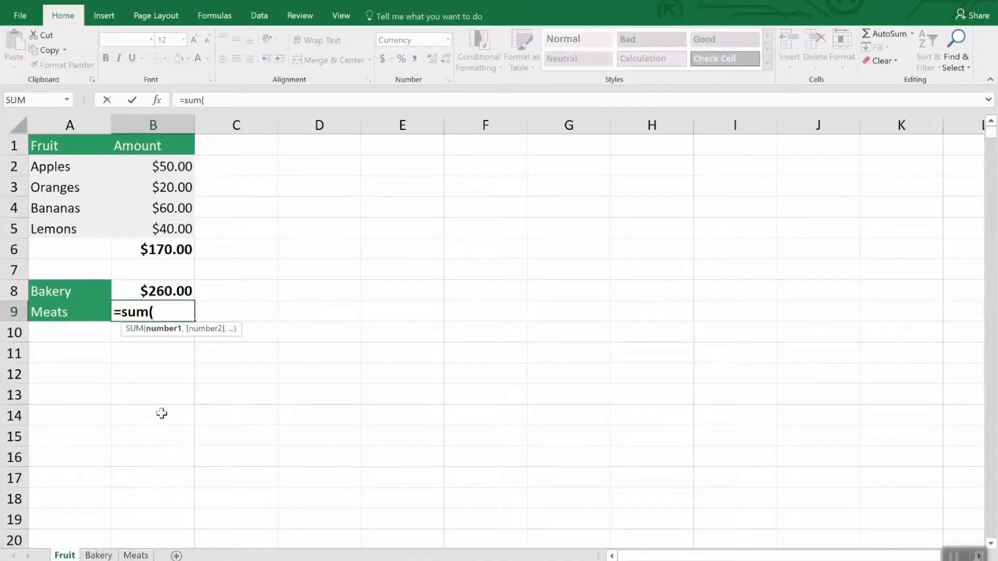
{"action": "left_click", "coordinate": [143, 555]}
{"action": "left_click", "coordinate": [177, 187]}
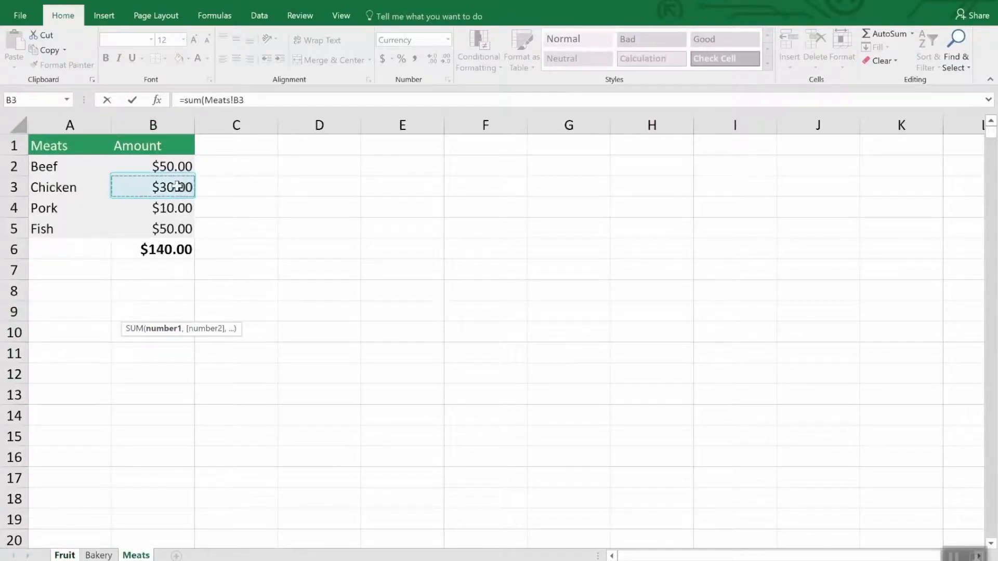
{"action": "type", "text": ","}
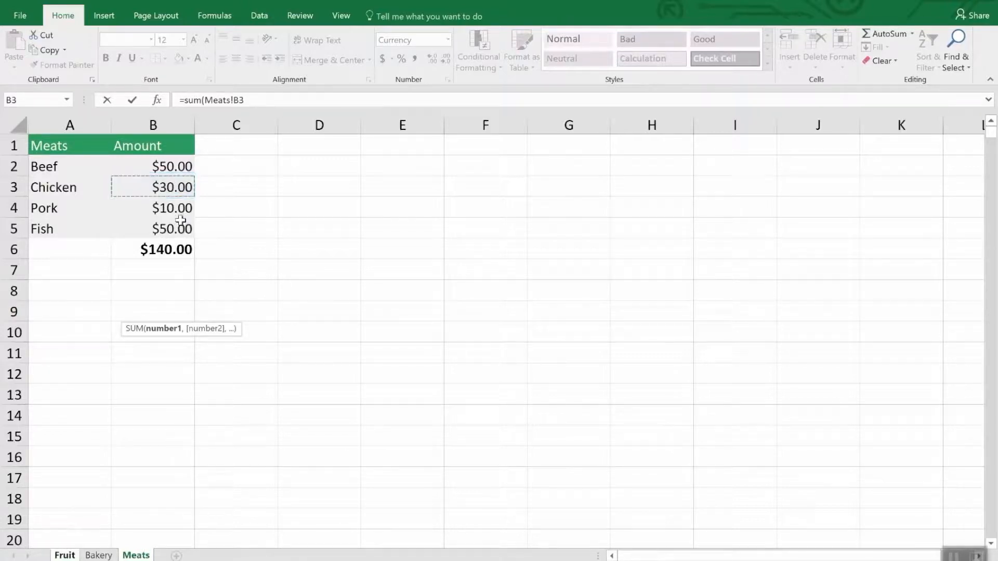
{"action": "left_click", "coordinate": [179, 229]}
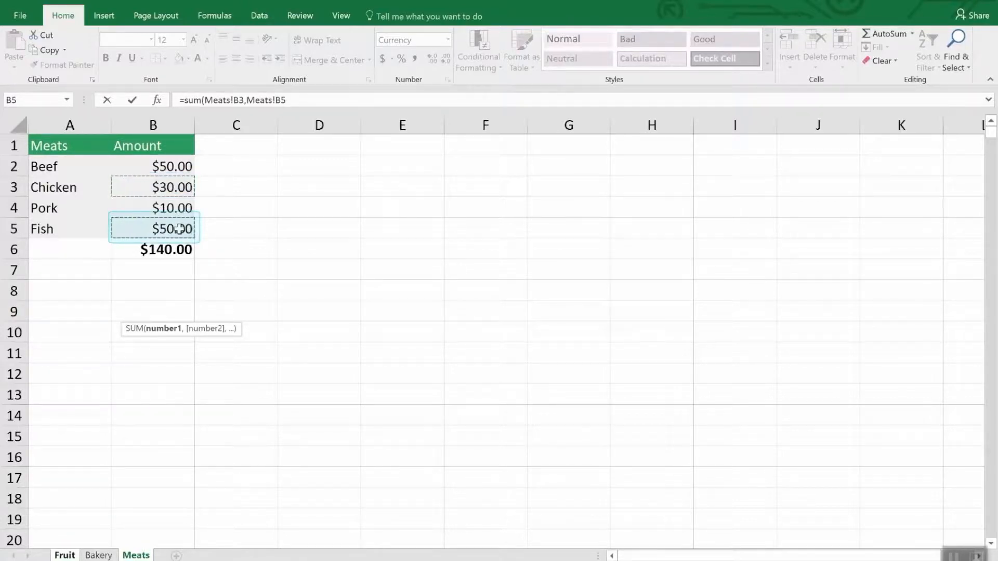
{"action": "key", "text": "Return"}
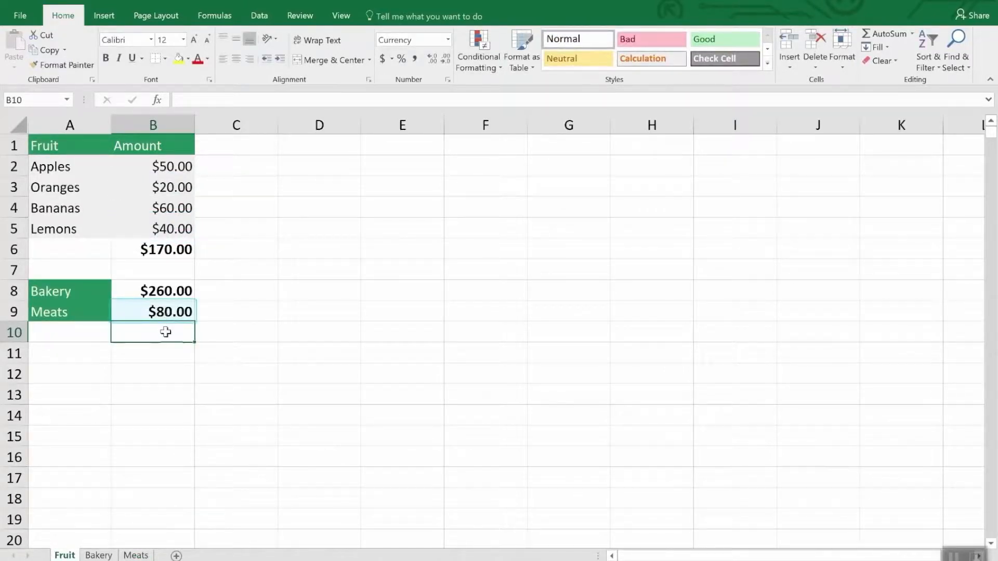
Edit the SUM formula in cell B8 of the Fruit sheet, switching its sheet reference to Meats.
{"action": "left_click", "coordinate": [167, 292]}
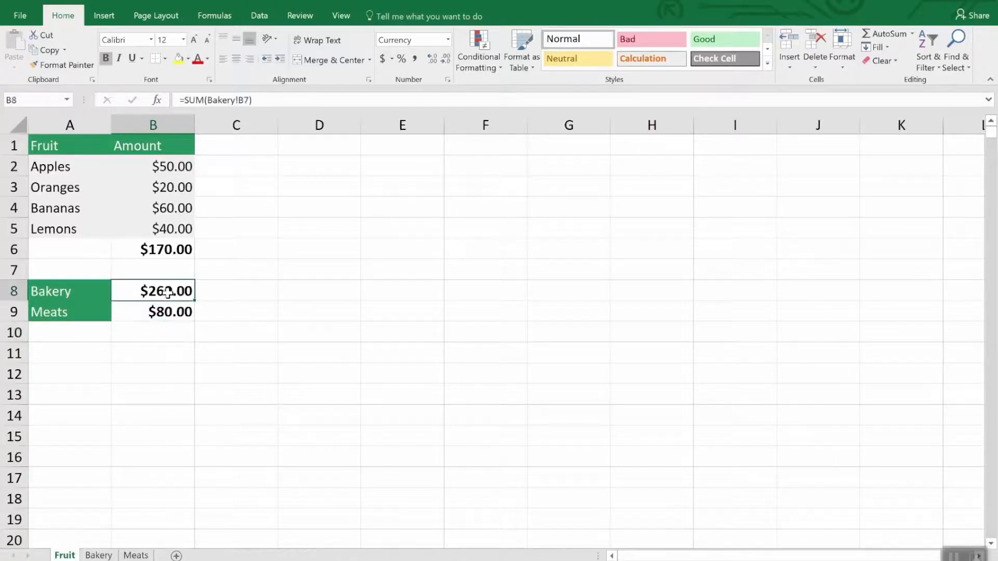
{"action": "left_click", "coordinate": [275, 100]}
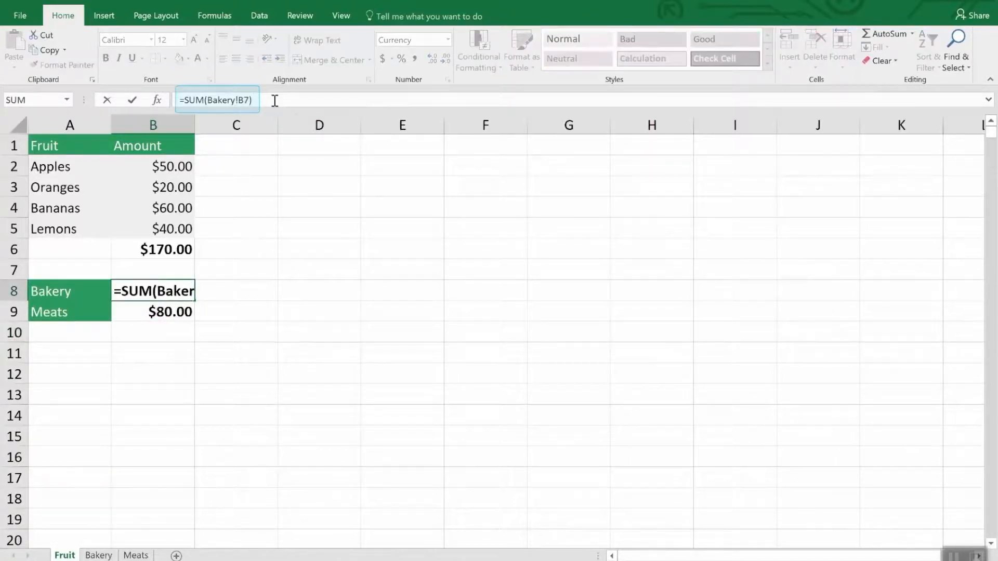
{"action": "left_click_drag", "start_coordinate": [238, 100], "coordinate": [208, 100]}
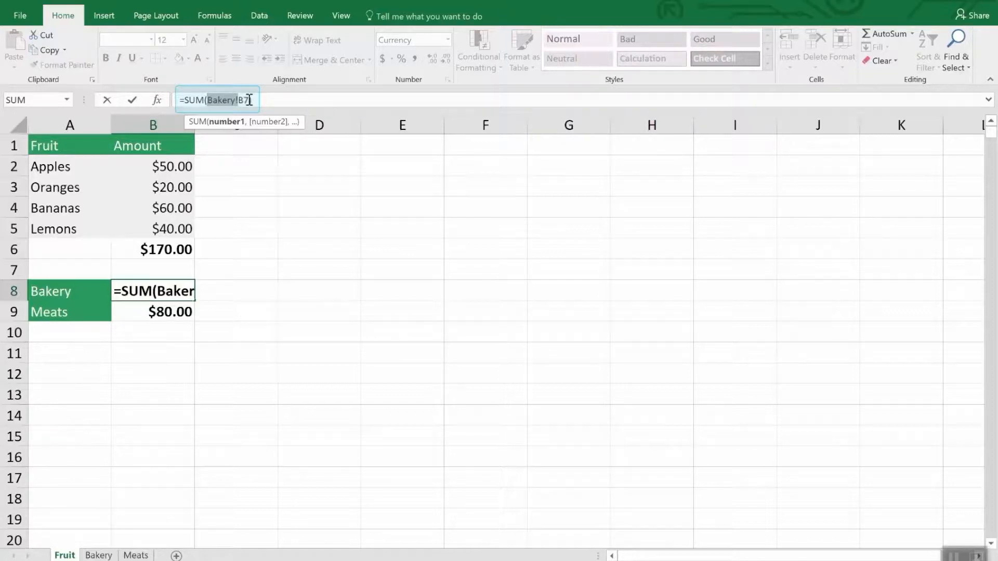
{"action": "type", "text": ")"}
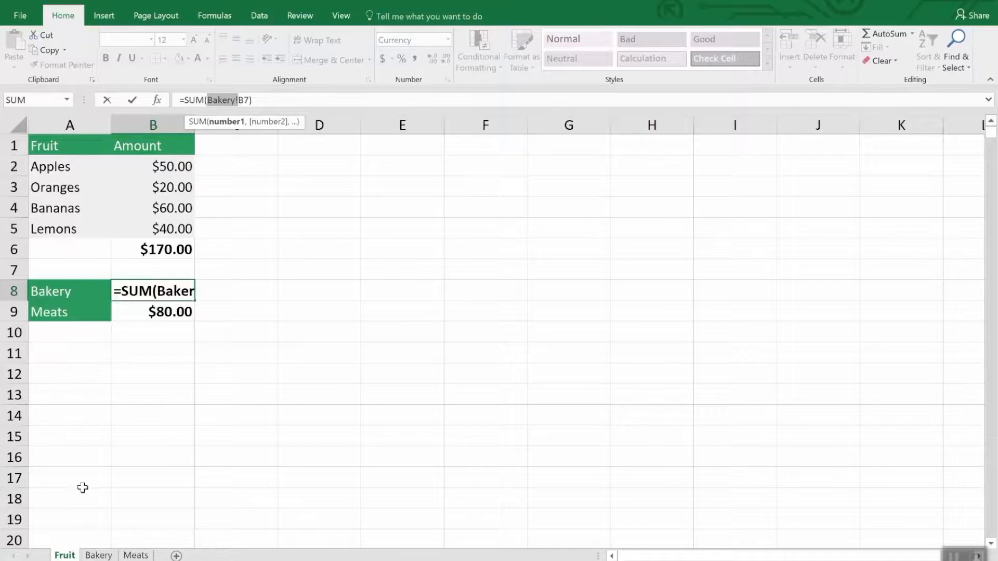
{"action": "left_click", "coordinate": [96, 555]}
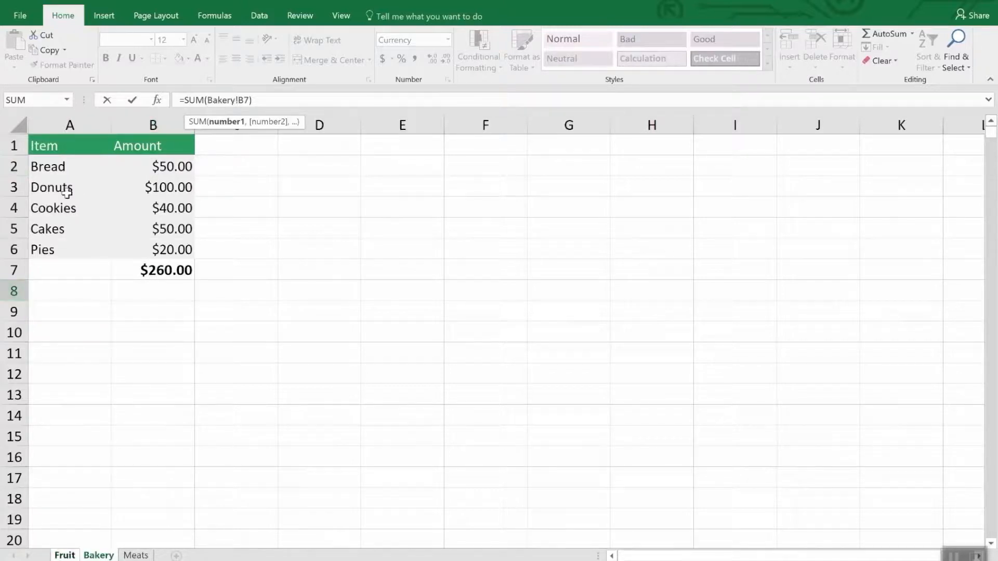
{"action": "left_click", "coordinate": [136, 555]}
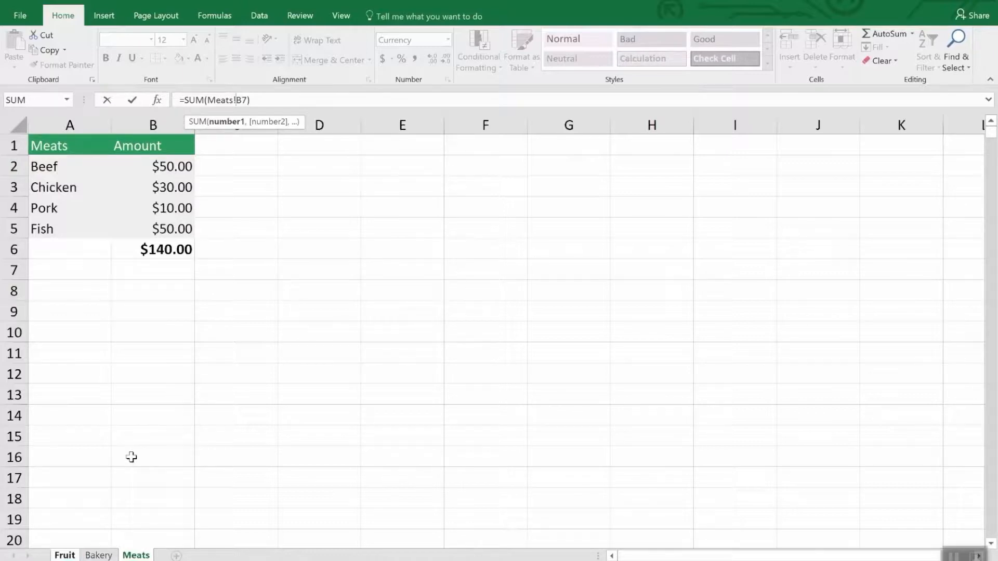
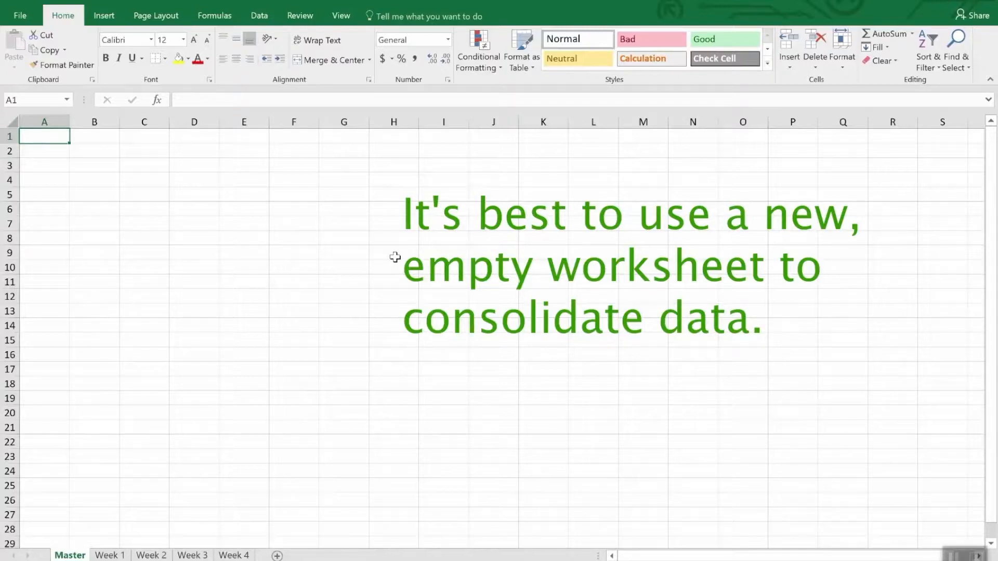
Start a Sum consolidation in cell A1 of the Master sheet and add range A1:F6 of the Week 1 sheet as its first reference.
{"action": "left_click", "coordinate": [259, 16]}
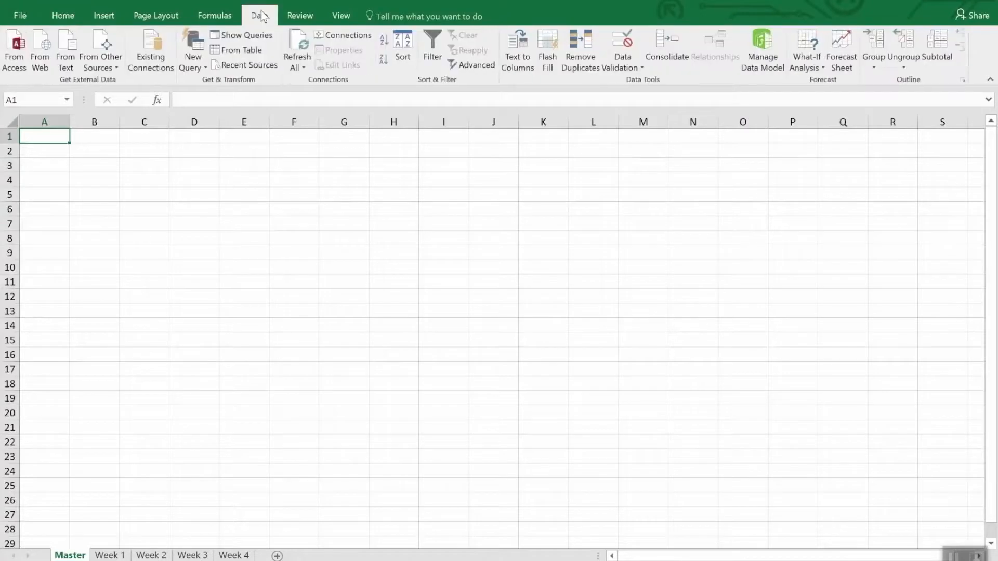
{"action": "left_click", "coordinate": [665, 44]}
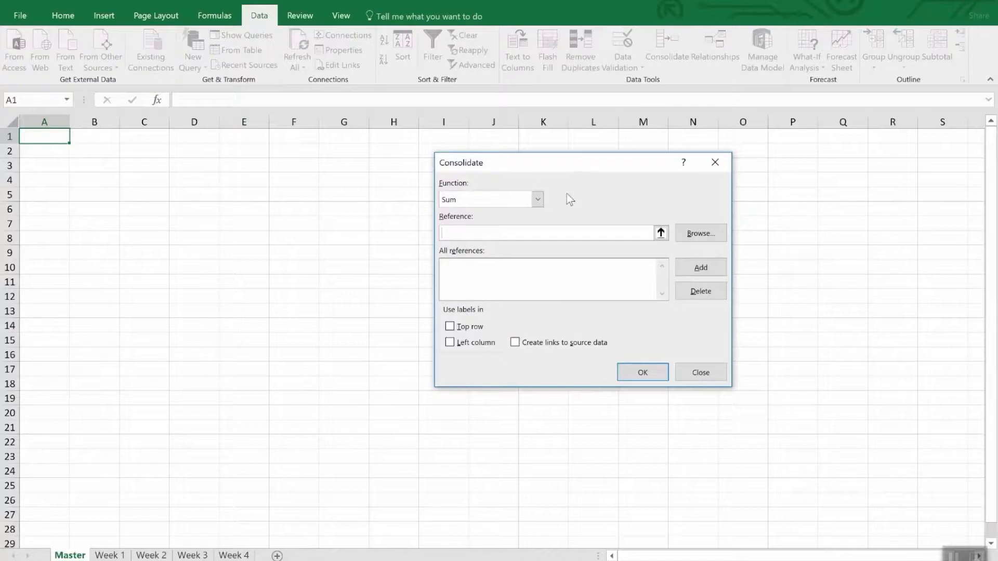
{"action": "left_click", "coordinate": [538, 200]}
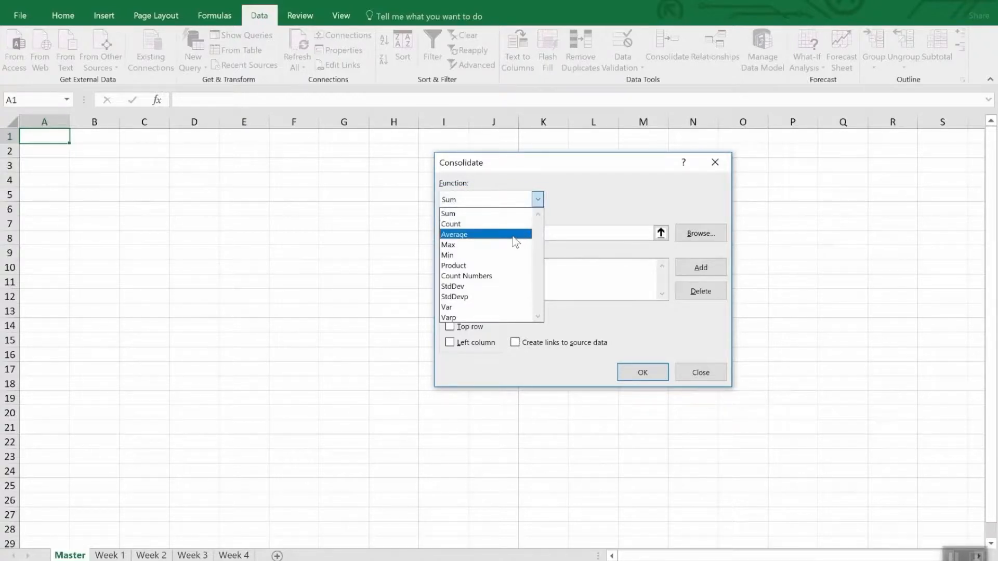
{"action": "left_click", "coordinate": [597, 194]}
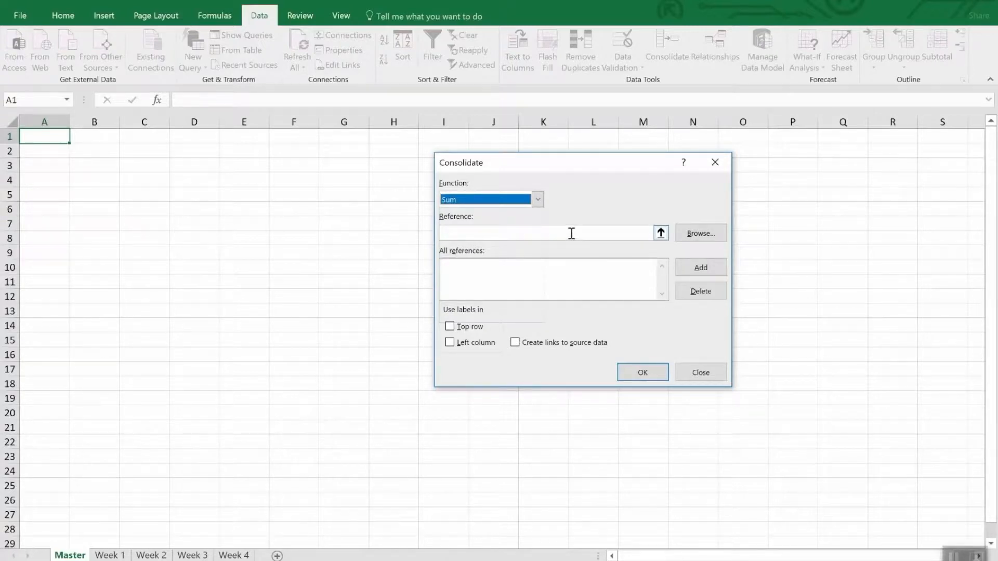
{"action": "left_click", "coordinate": [660, 235]}
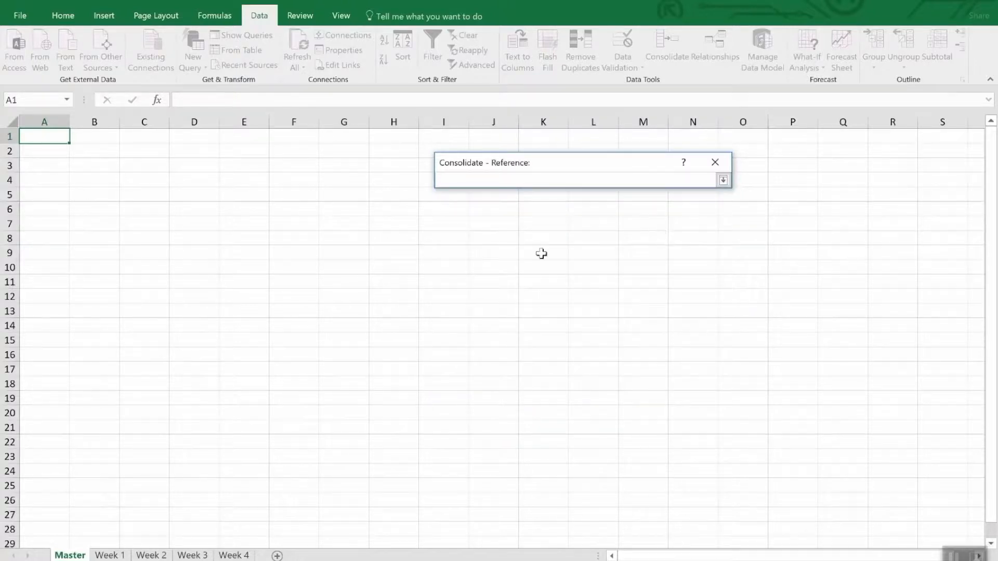
{"action": "left_click", "coordinate": [109, 555]}
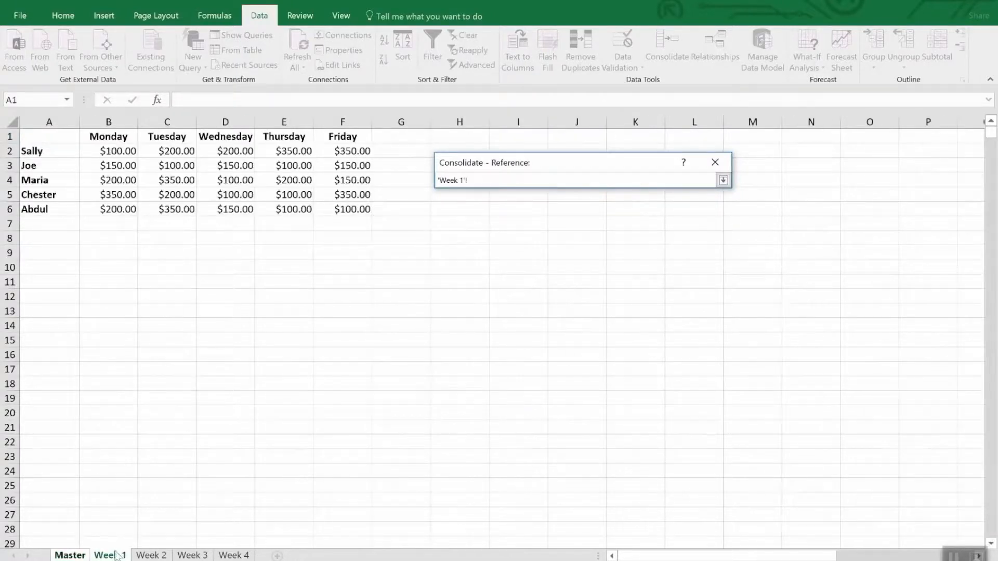
{"action": "mouse_move", "coordinate": [49, 139]}
{"action": "left_mouse_down"}
{"action": "mouse_move", "coordinate": [329, 195]}
{"action": "mouse_move", "coordinate": [354, 209]}
{"action": "left_mouse_up"}
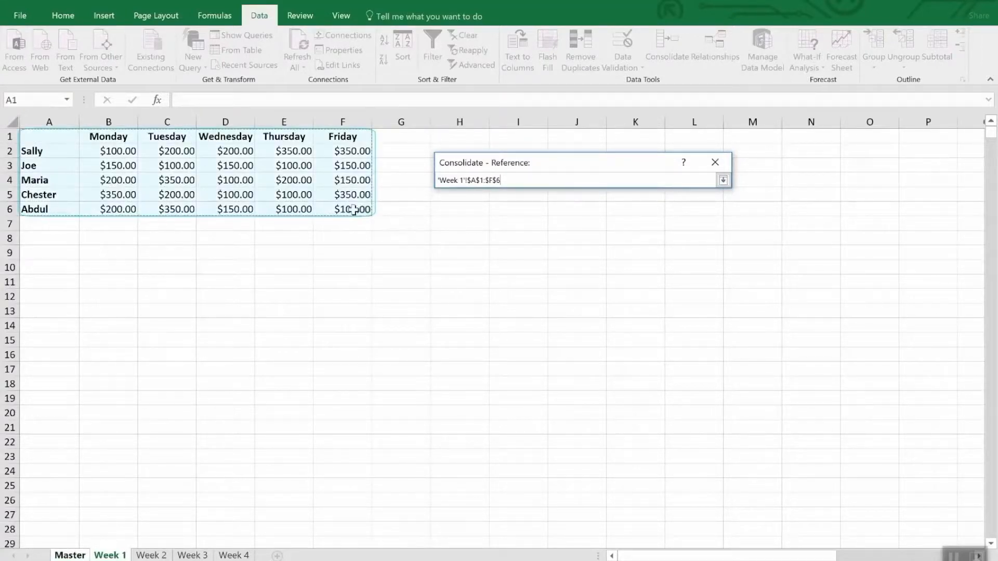
{"action": "left_click", "coordinate": [723, 180]}
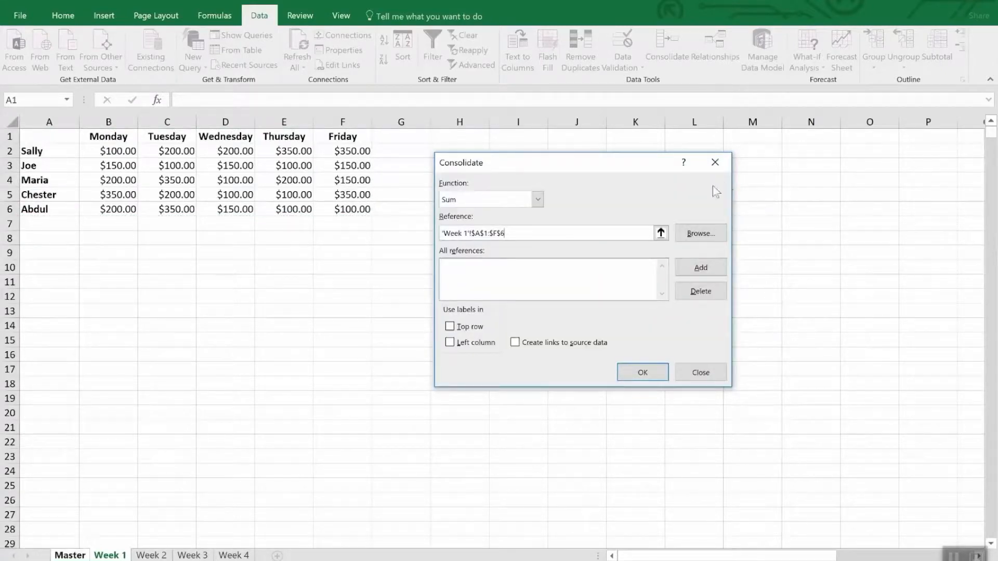
{"action": "left_click", "coordinate": [693, 267]}
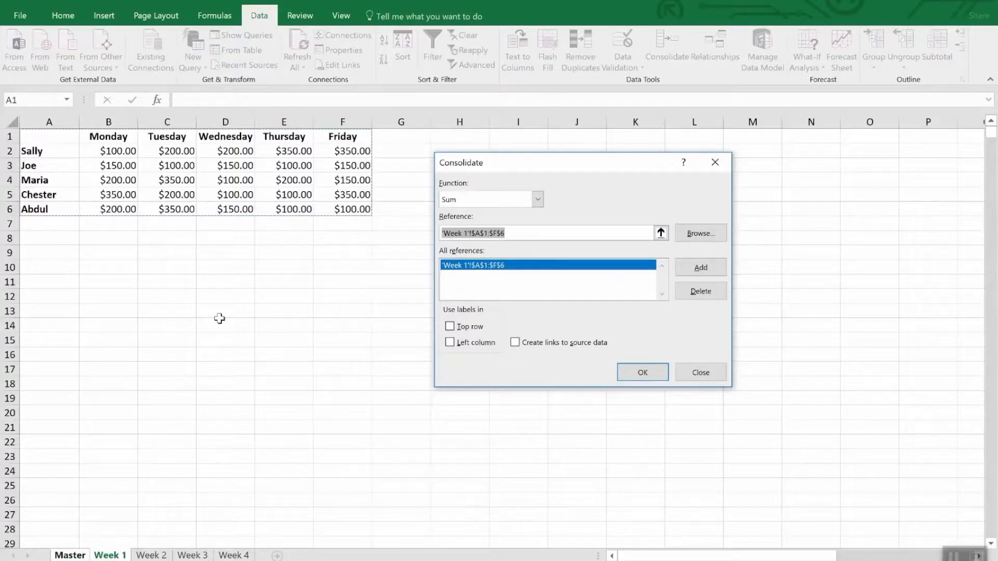
Add range A1:F6 from the Week 2, Week 3 and Week 4 sheets to the consolidation references.
{"action": "left_click", "coordinate": [159, 555]}
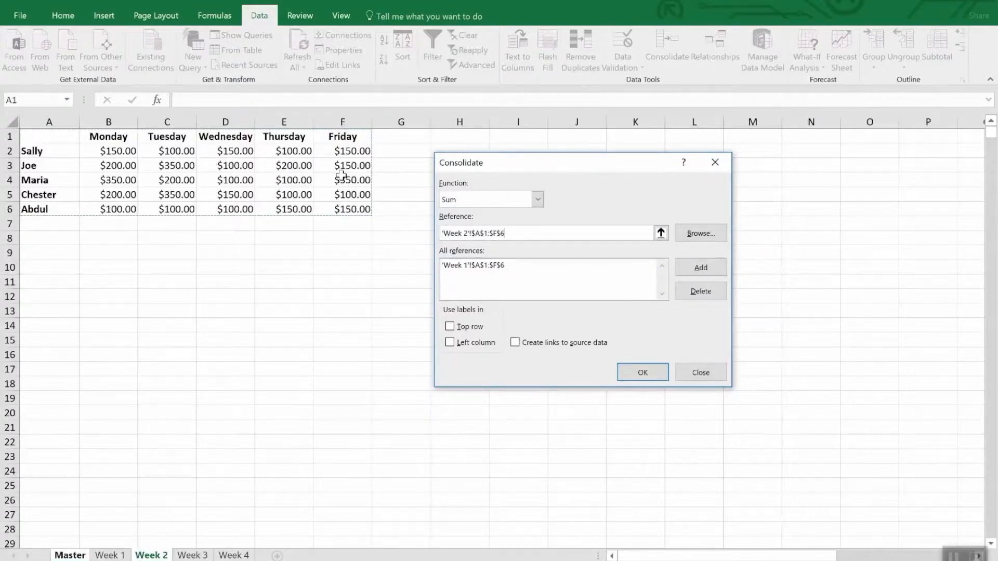
{"action": "left_click", "coordinate": [694, 269]}
{"action": "left_click", "coordinate": [192, 555]}
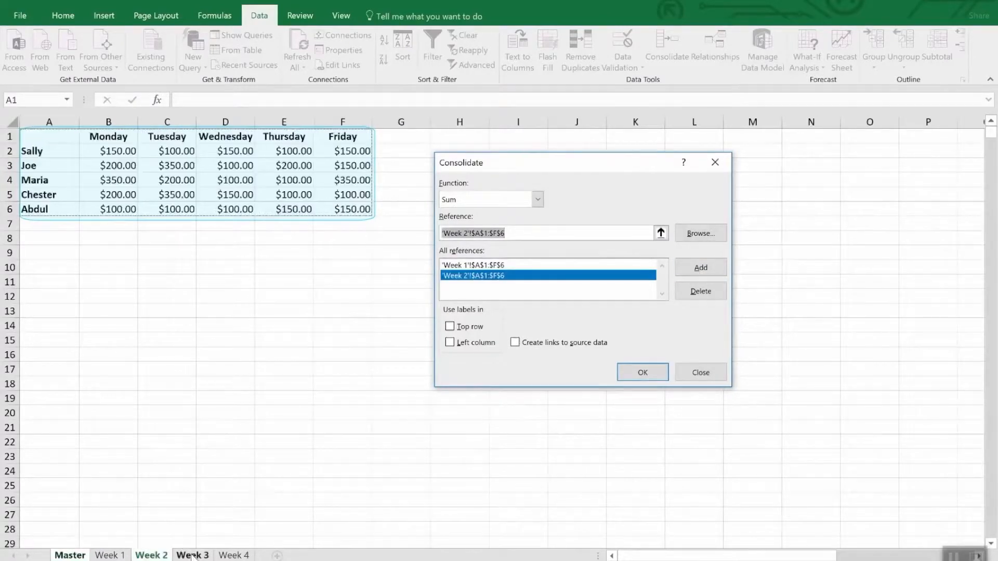
{"action": "left_click", "coordinate": [699, 267]}
{"action": "left_click", "coordinate": [233, 555]}
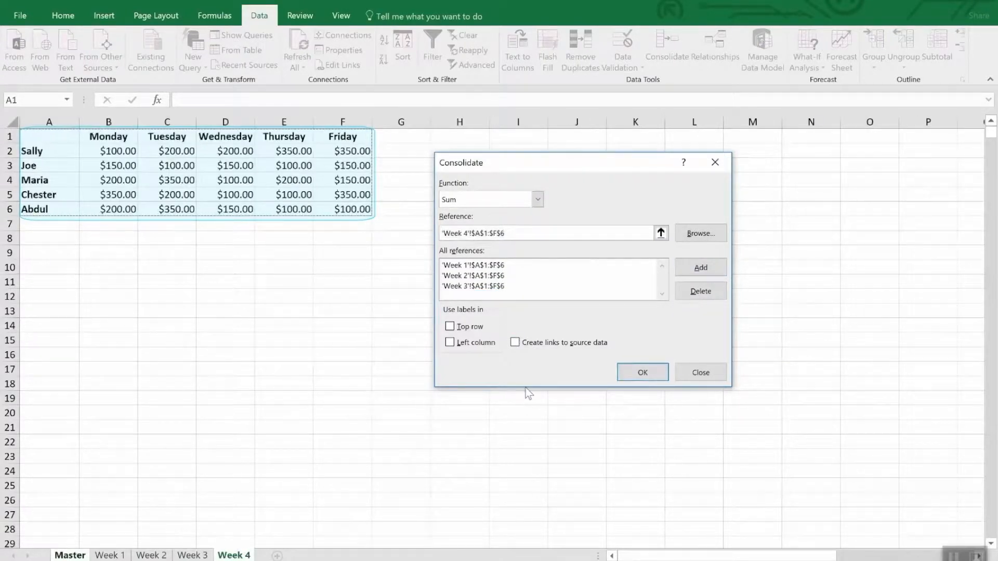
{"action": "left_click", "coordinate": [685, 267]}
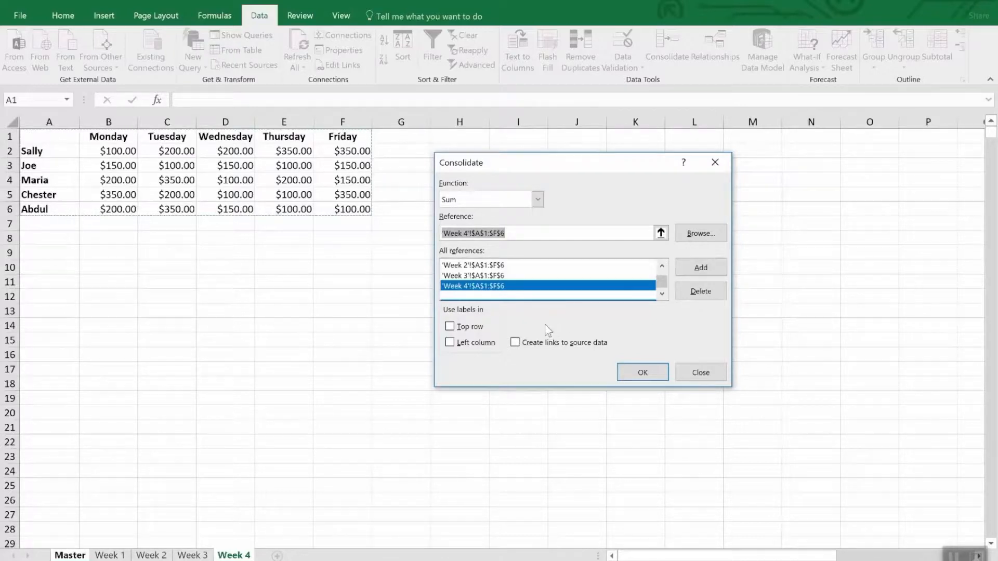
Use the top row and left column as labels, create links to the source data, and run the consolidation.
{"action": "left_click", "coordinate": [478, 326]}
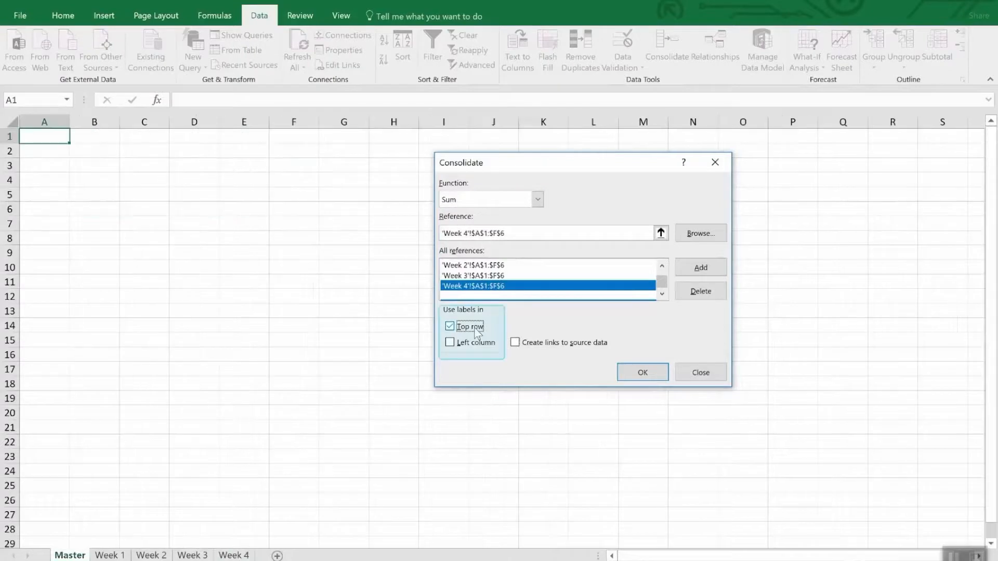
{"action": "left_click", "coordinate": [477, 345]}
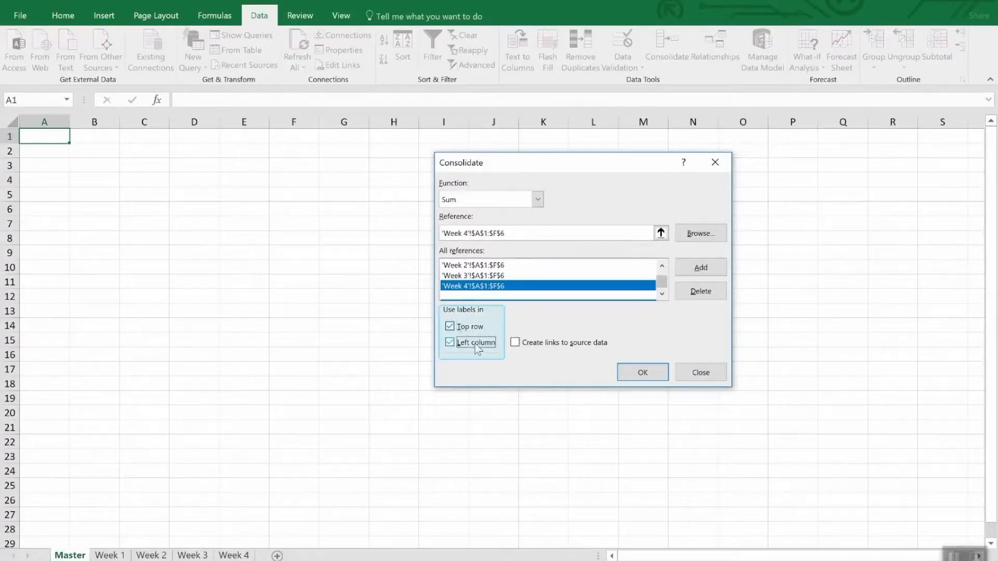
{"action": "left_click", "coordinate": [562, 348]}
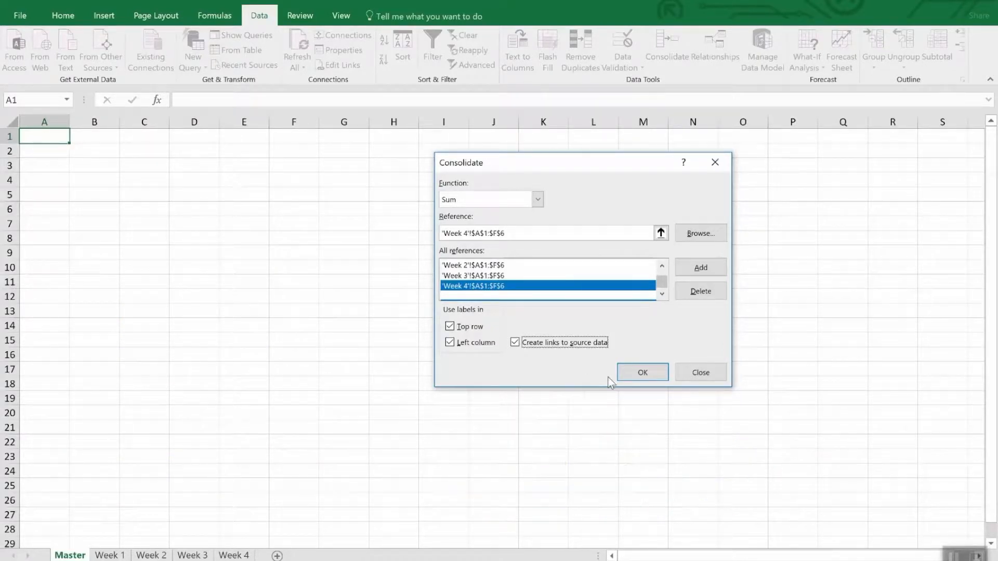
{"action": "left_click", "coordinate": [632, 375]}
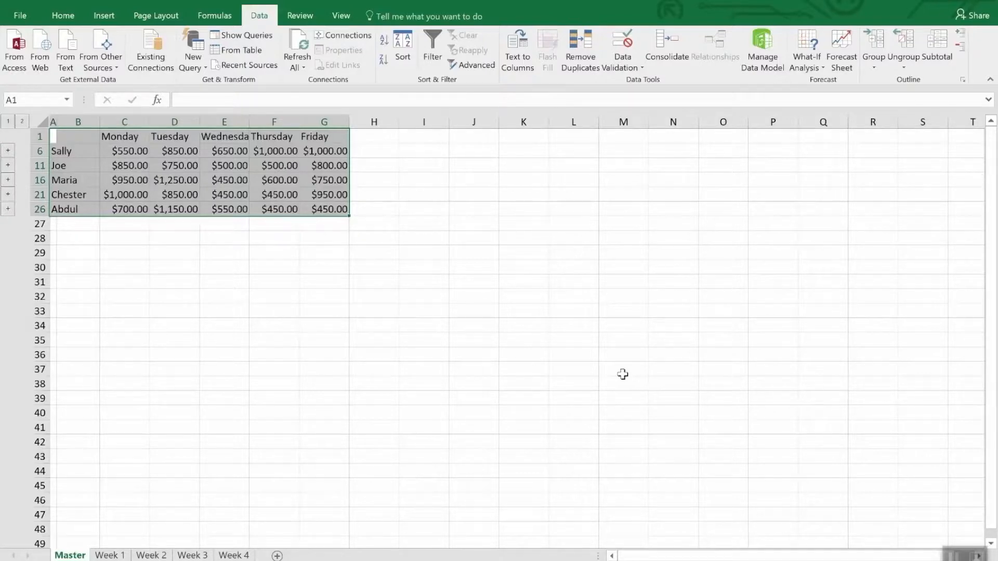
Unhide the detail rows between rows 1 and 26 of the Master sheet.
{"action": "left_click", "coordinate": [623, 374]}
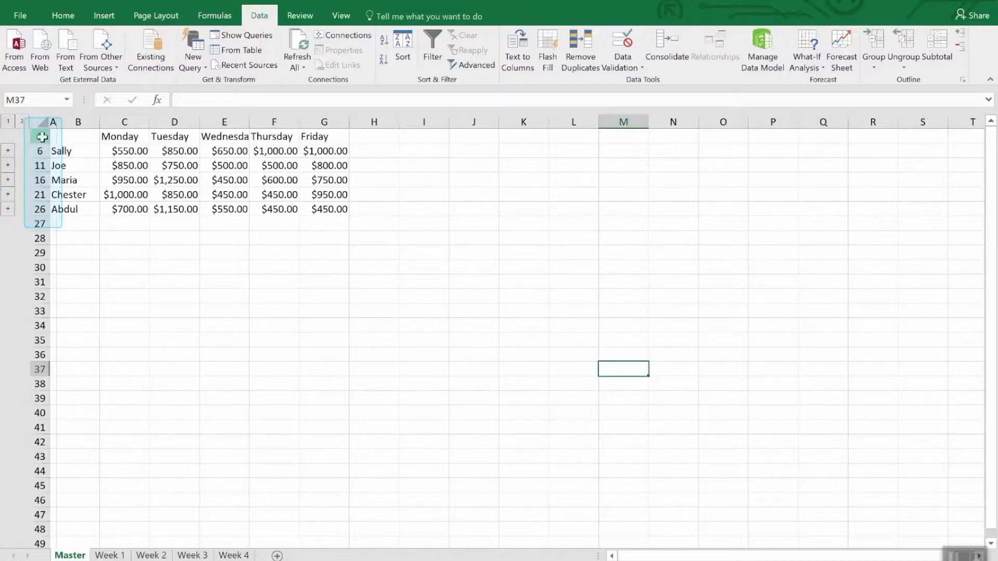
{"action": "left_click_drag", "start_coordinate": [40, 136], "coordinate": [39, 210]}
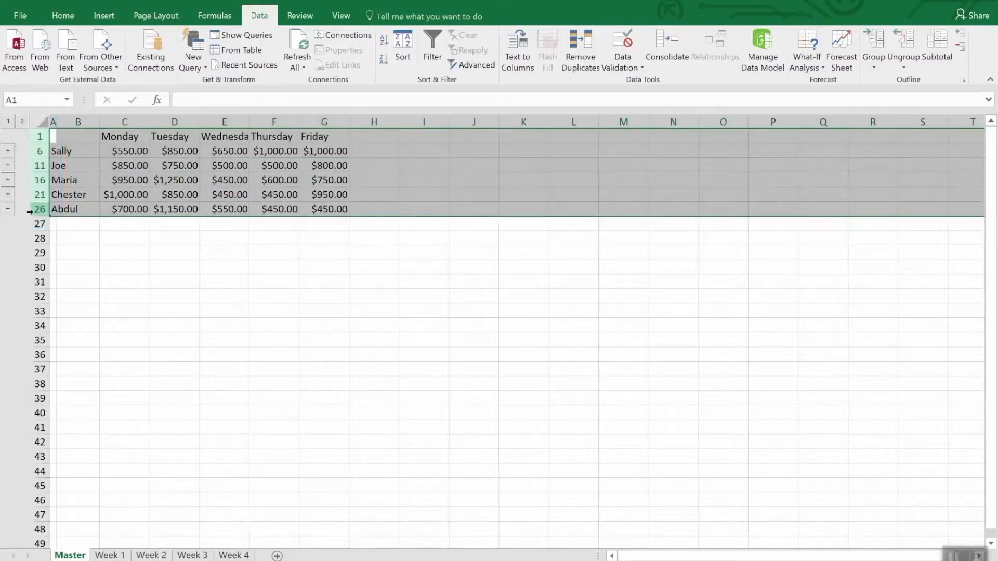
{"action": "right_click", "coordinate": [38, 211]}
{"action": "left_click", "coordinate": [56, 407]}
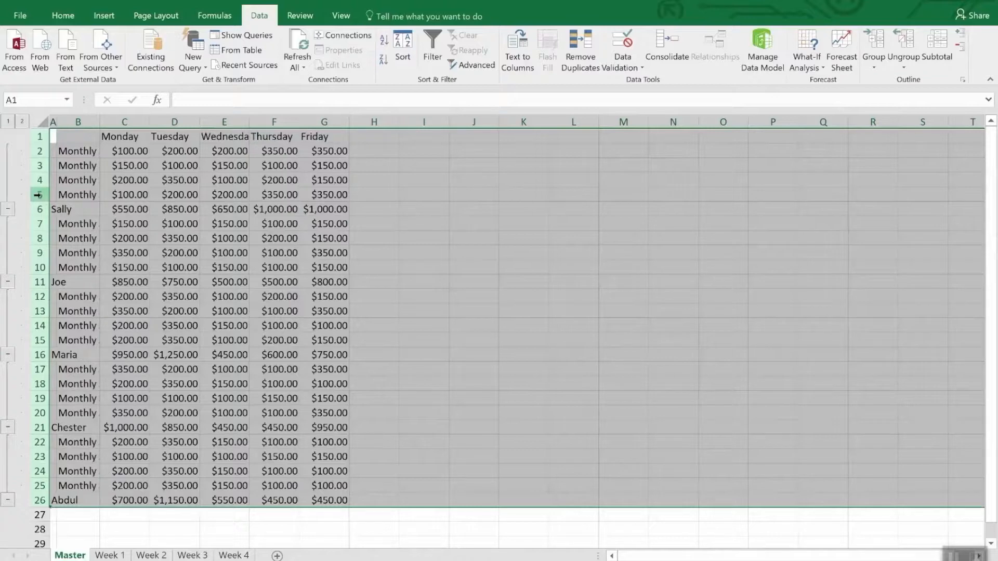
{"action": "left_click", "coordinate": [222, 528]}
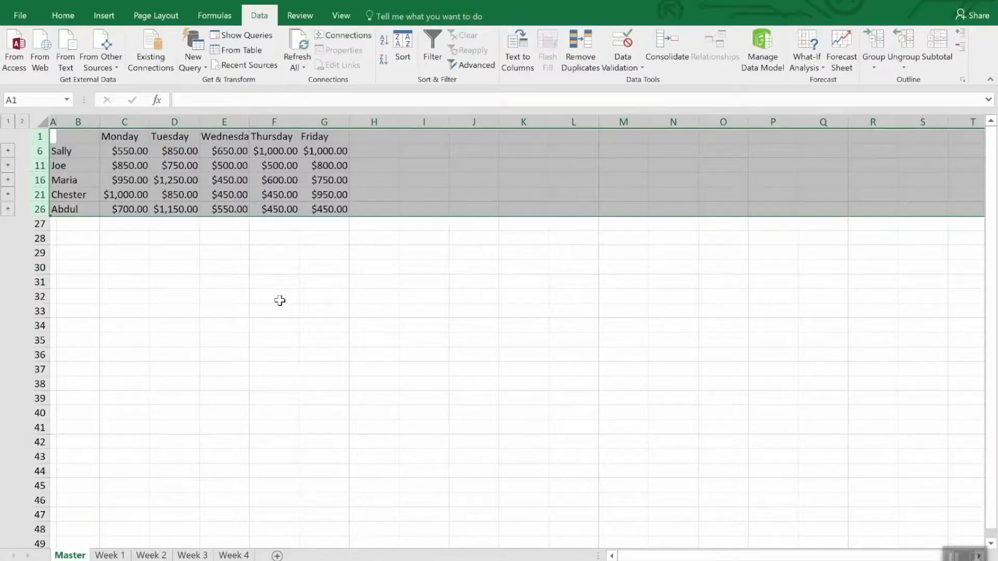
{"action": "left_click", "coordinate": [270, 270]}
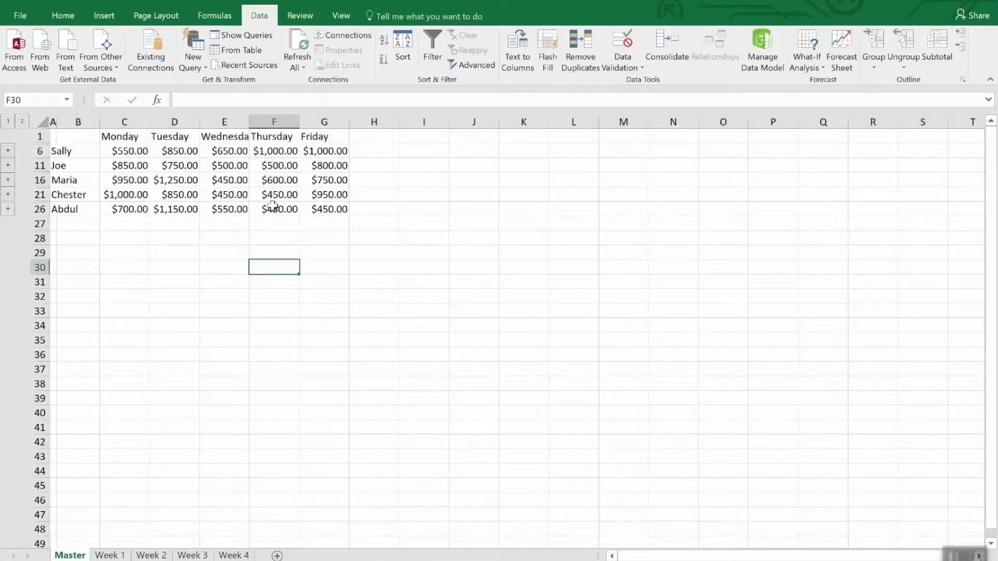
Set cell E2 on the Week 4 sheet to 3500 and check the linked Thursday total in cell F6 of the Master sheet.
{"action": "left_click", "coordinate": [291, 152]}
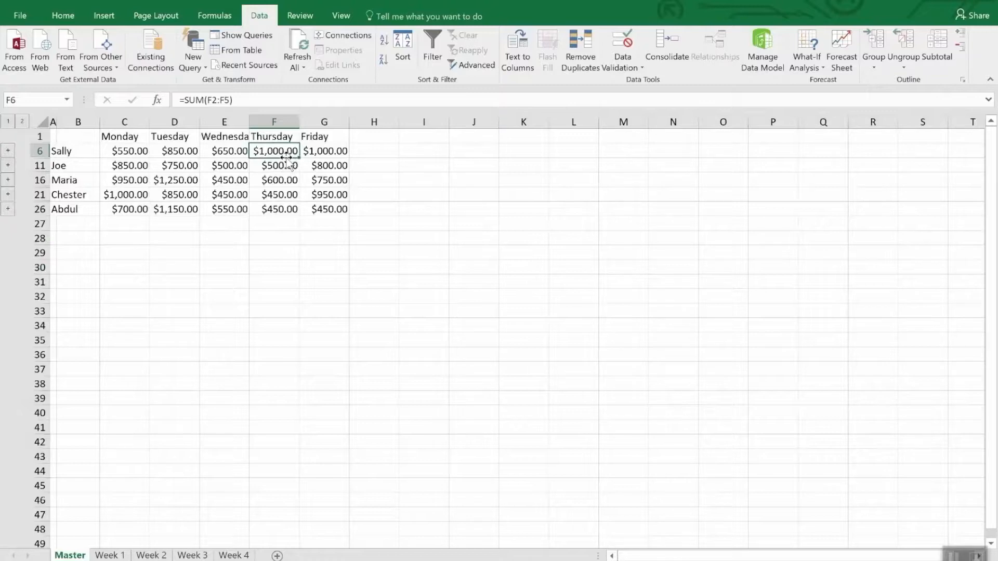
{"action": "left_click", "coordinate": [227, 555]}
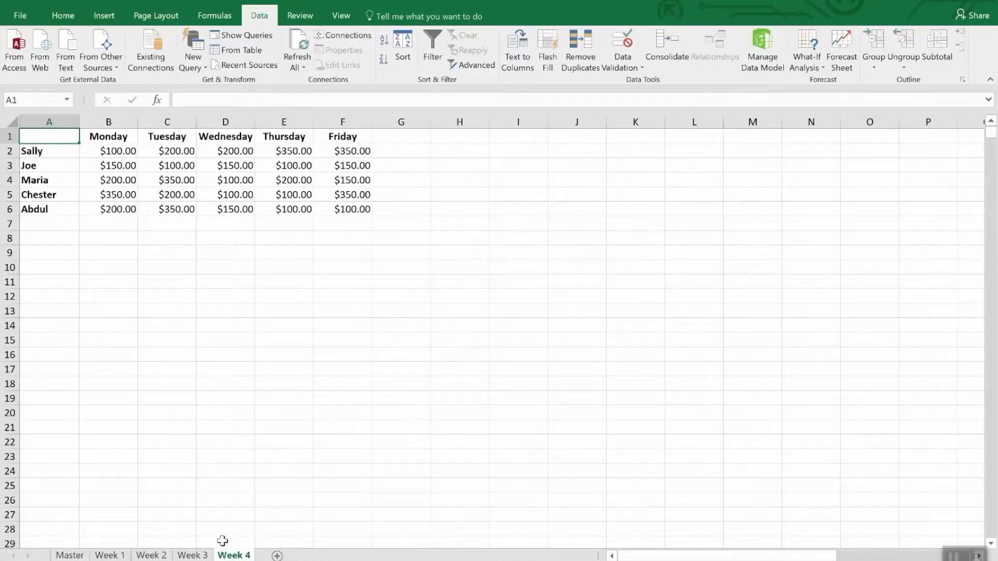
{"action": "left_click", "coordinate": [295, 150]}
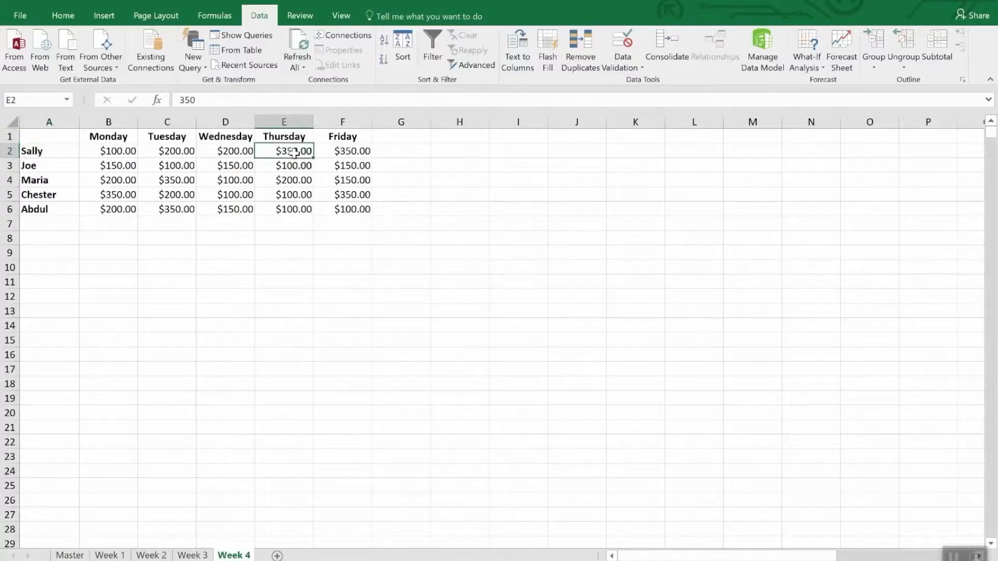
{"action": "key", "text": "F2"}
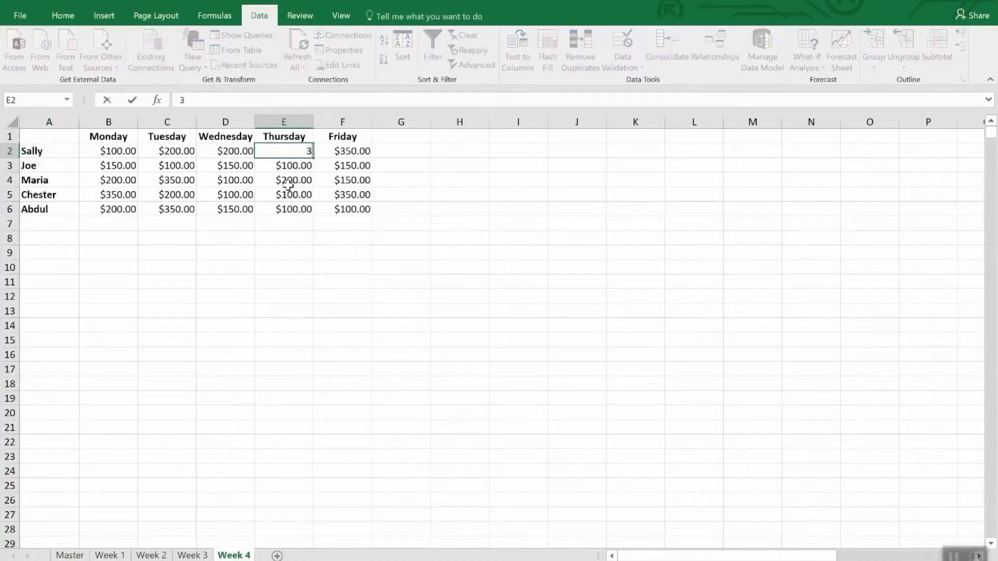
{"action": "type", "text": "00."}
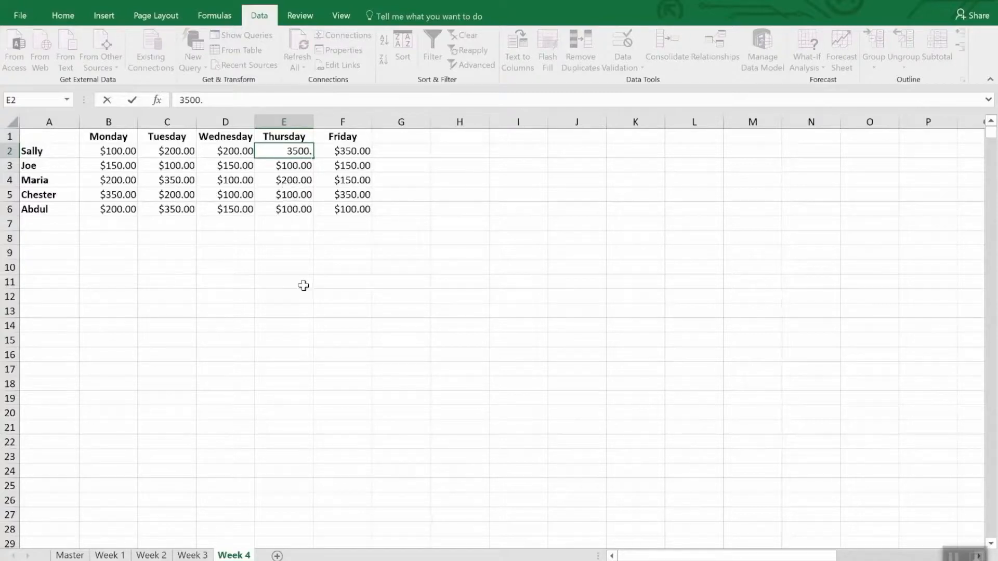
{"action": "key", "text": "Return"}
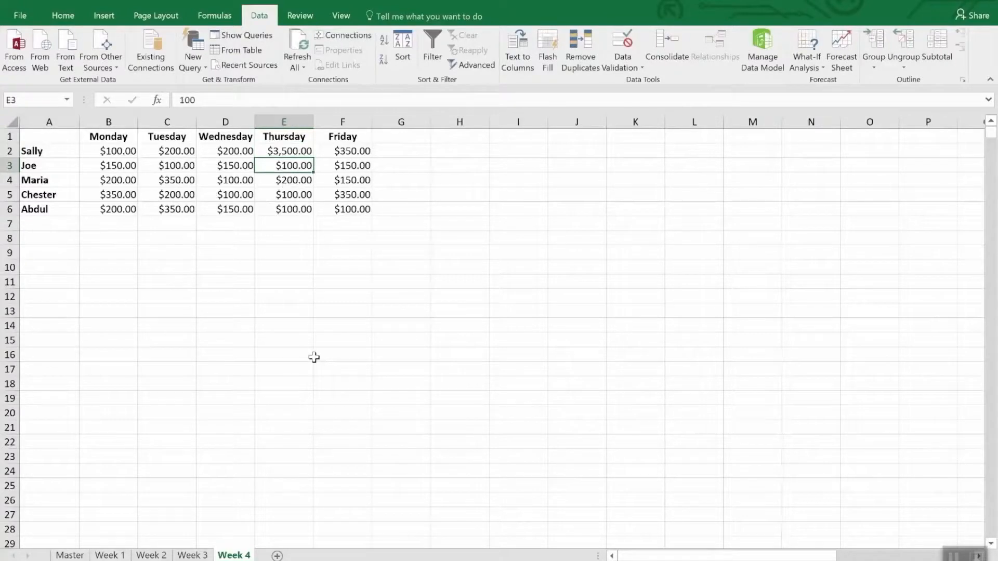
{"action": "left_click", "coordinate": [70, 555]}
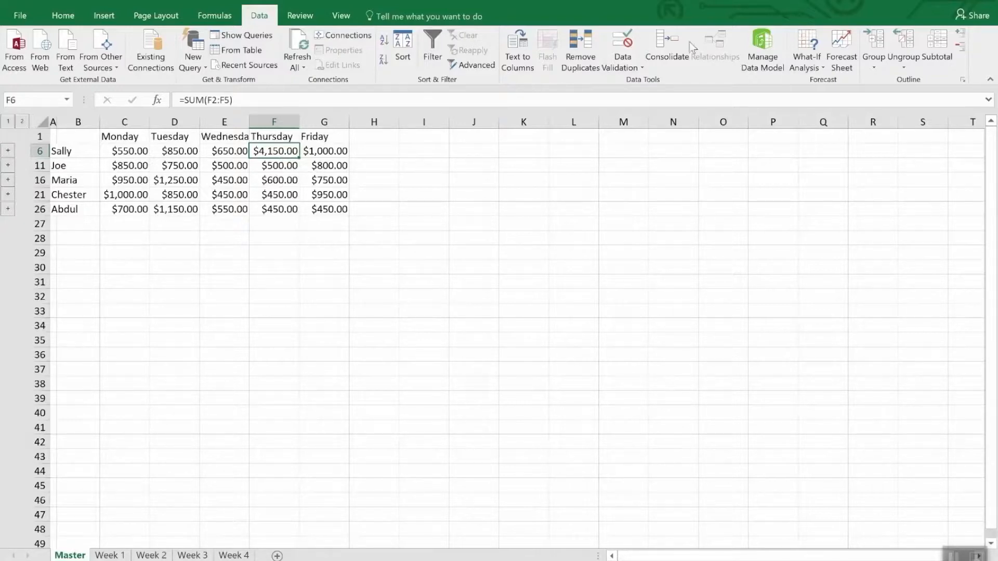
{"action": "left_click", "coordinate": [674, 44]}
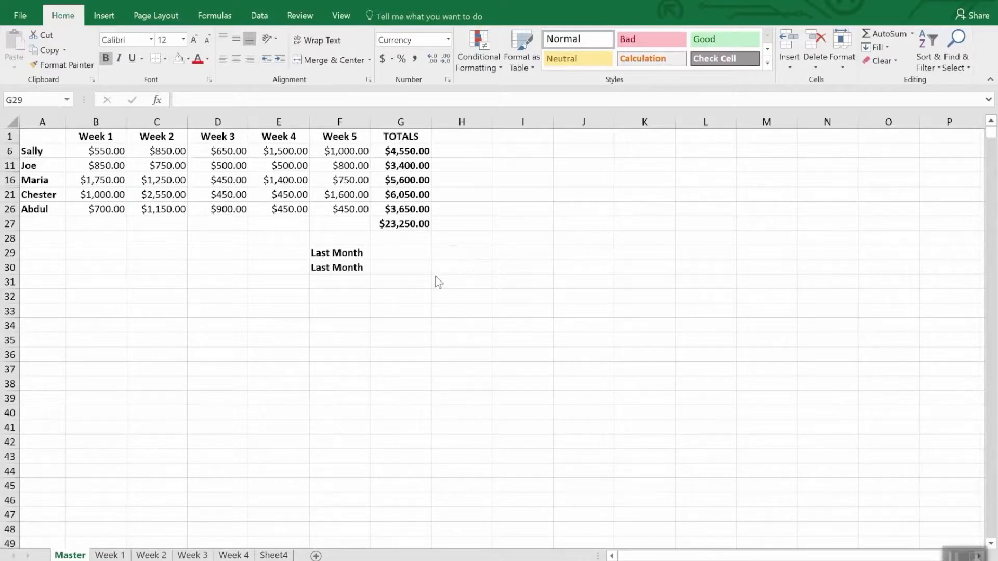
Link cell G29 of the Master sheet to the grand total in cell G47 of the Master sheet in Monthly Sales.xlsx.
{"action": "left_click", "coordinate": [384, 252]}
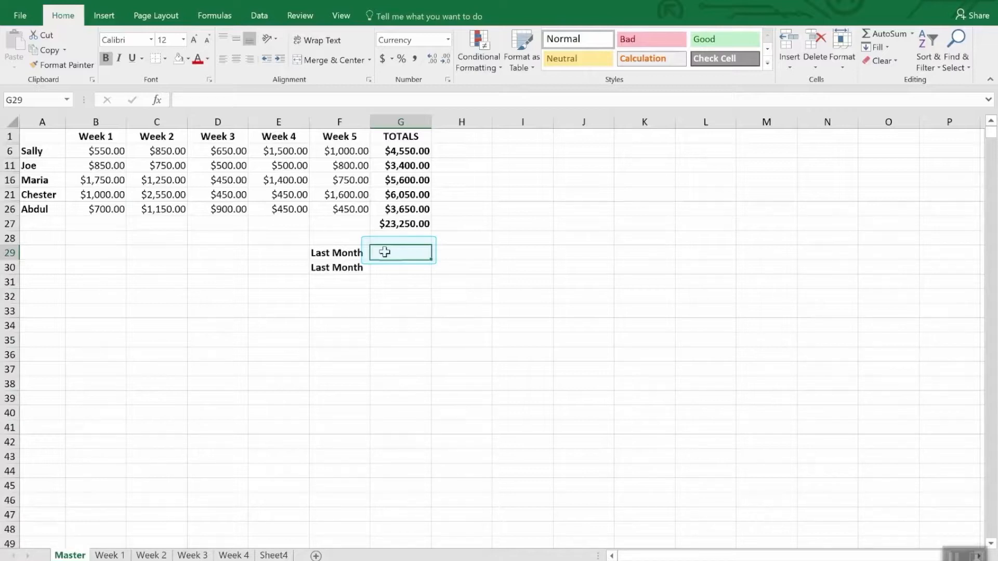
{"action": "type", "text": "="}
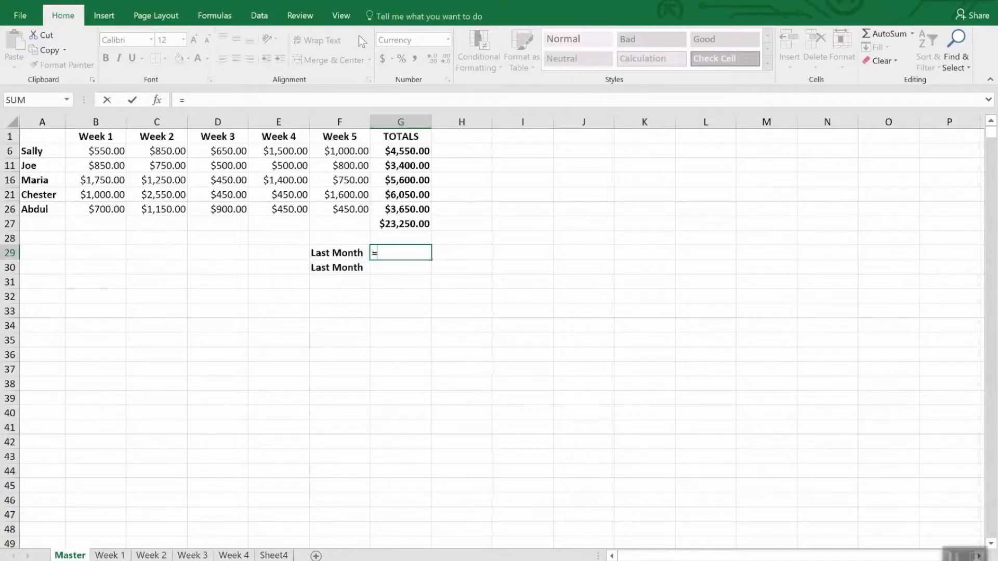
{"action": "left_click", "coordinate": [346, 20]}
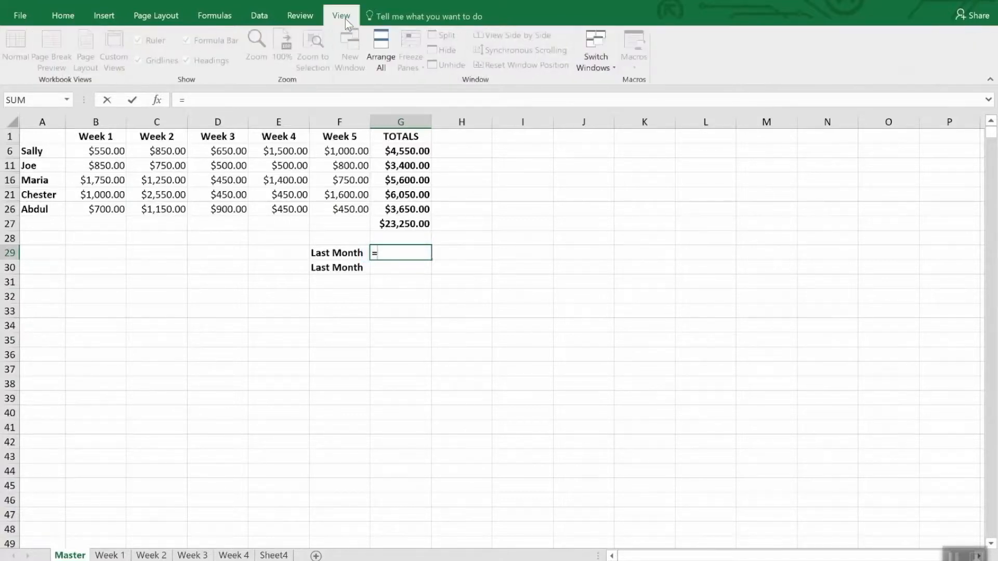
{"action": "left_click", "coordinate": [607, 58]}
{"action": "left_click", "coordinate": [613, 82]}
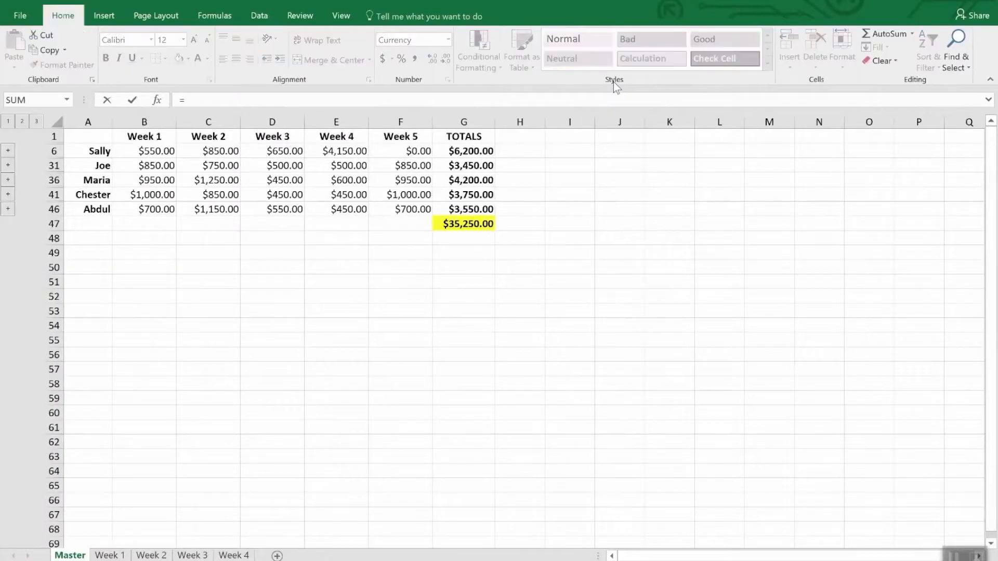
{"action": "left_click", "coordinate": [467, 223]}
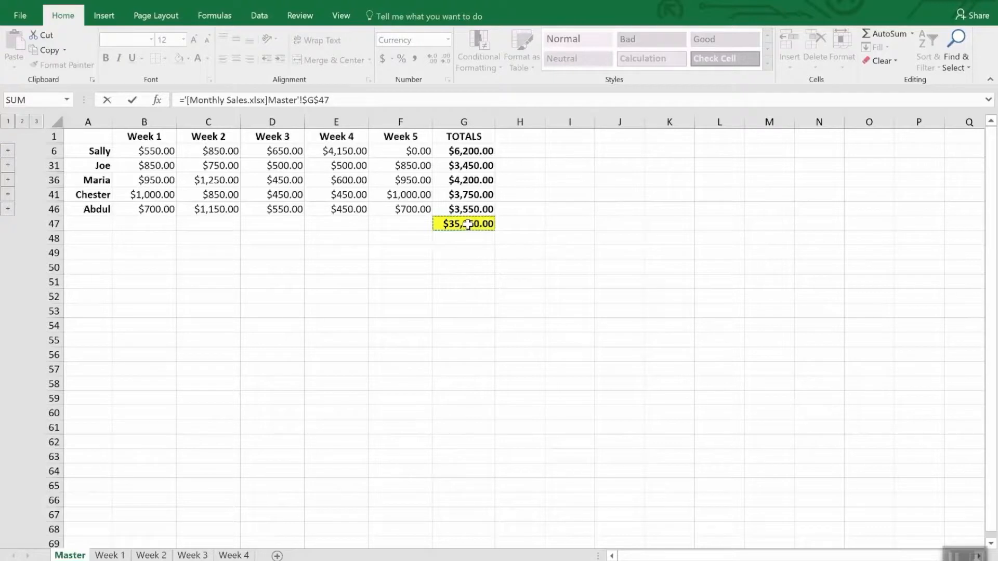
{"action": "key", "text": "Return"}
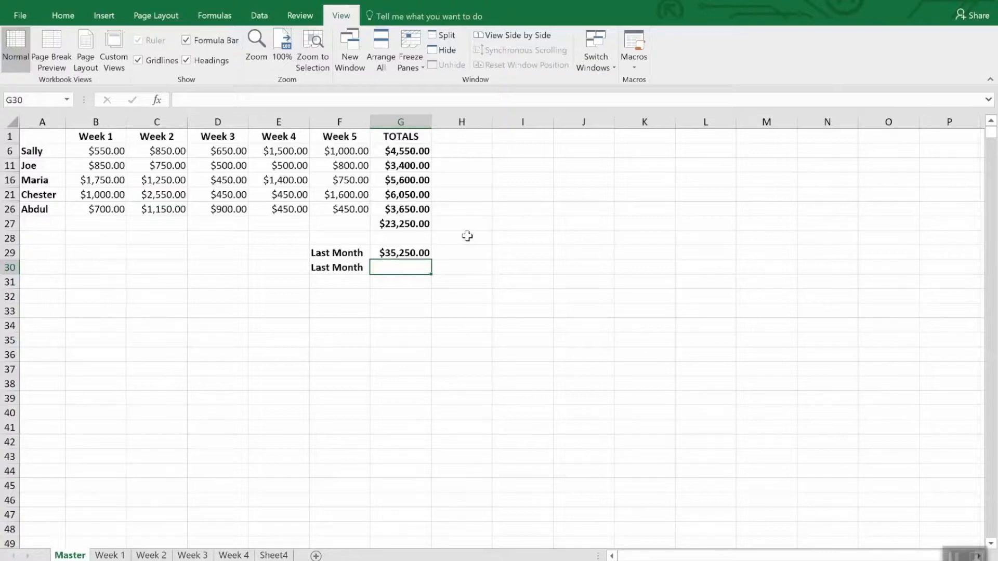
{"action": "left_click", "coordinate": [423, 254]}
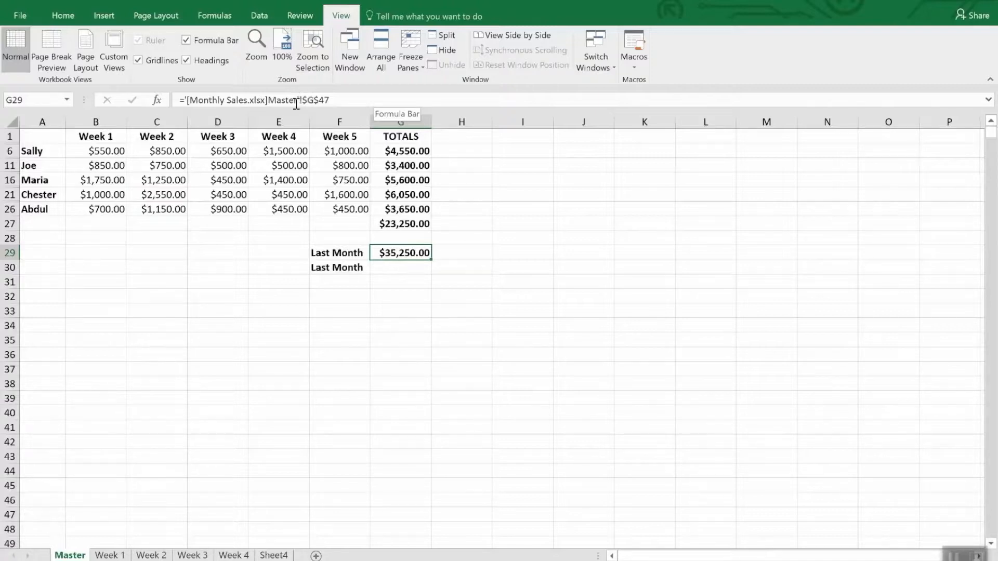
Select cell G30 as the destination and copy the grand total in cell G47 from the Monthly Sales workbook's Master sheet.
{"action": "left_click", "coordinate": [393, 269]}
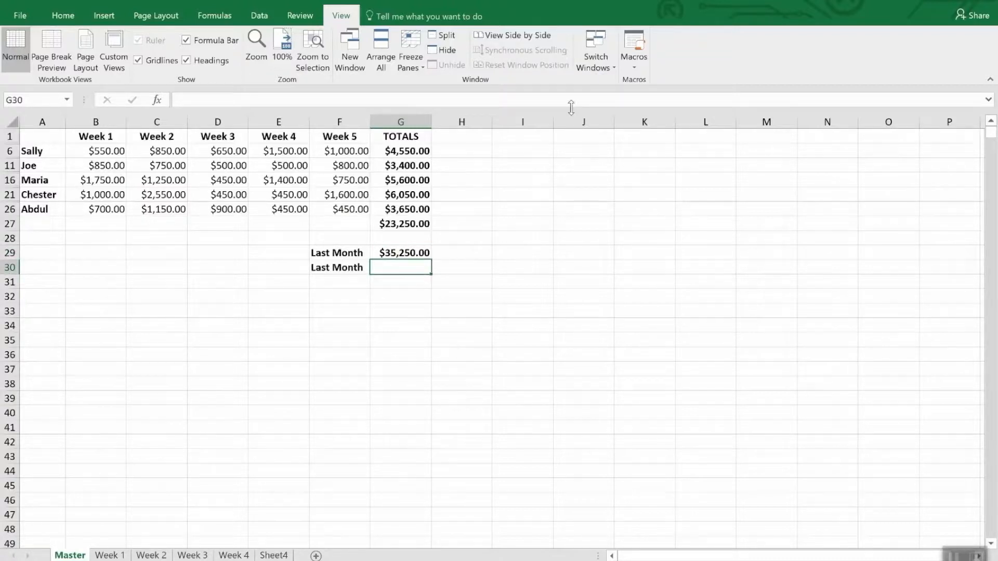
{"action": "left_click", "coordinate": [601, 49]}
{"action": "left_click", "coordinate": [613, 84]}
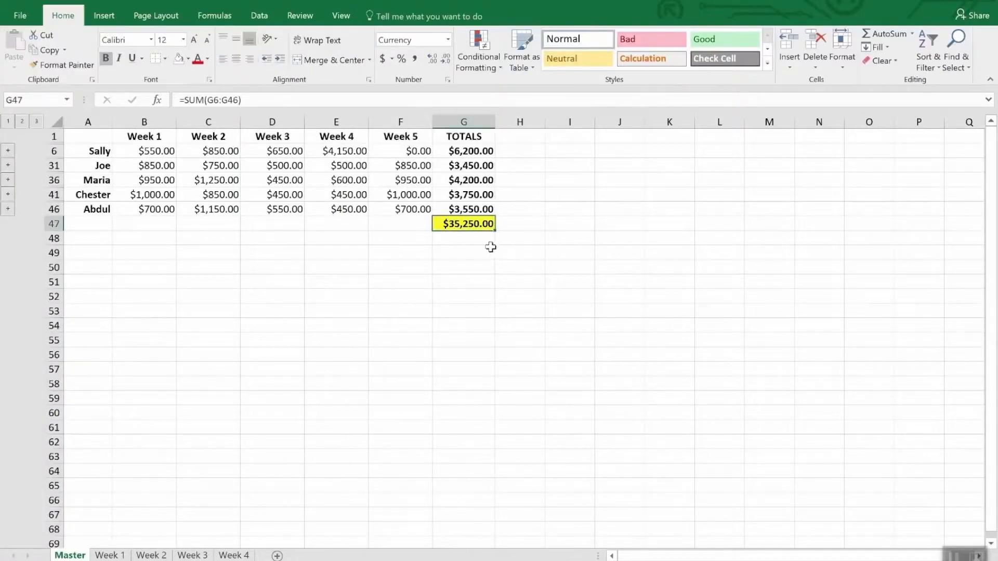
{"action": "right_click", "coordinate": [476, 225]}
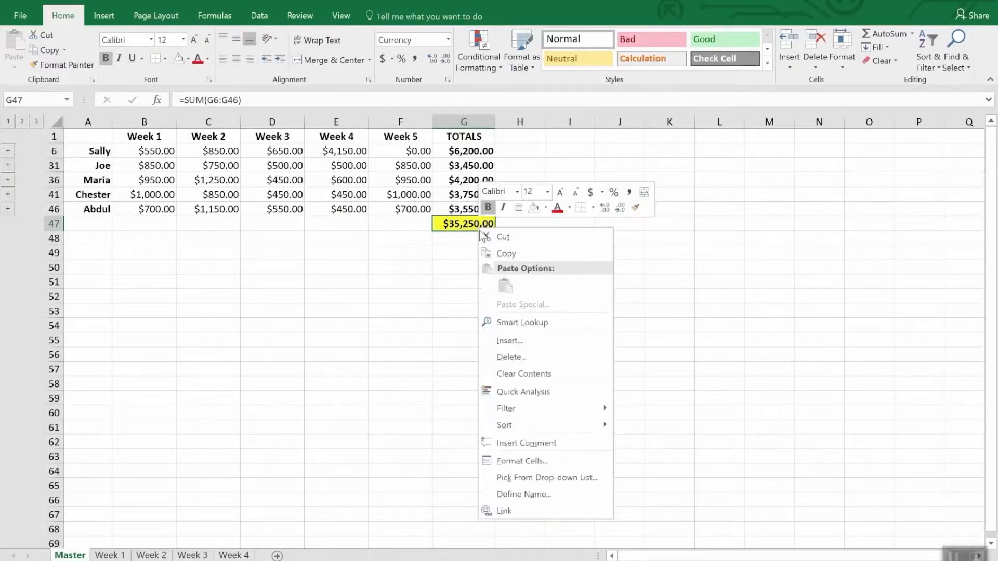
{"action": "left_click", "coordinate": [507, 256]}
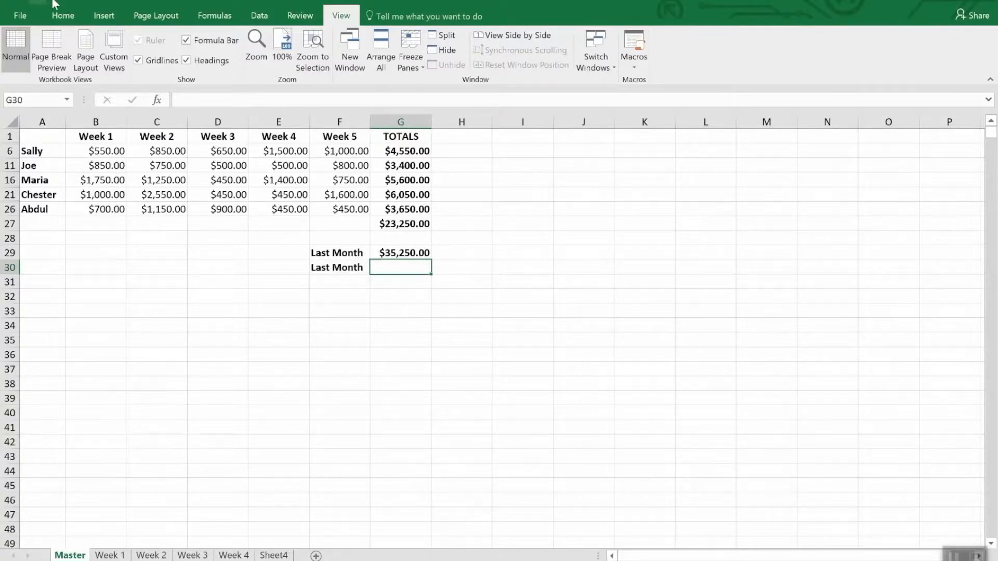
Paste the copied total into cell G30 as a link and compare its formula with the one in G29.
{"action": "left_click", "coordinate": [62, 15]}
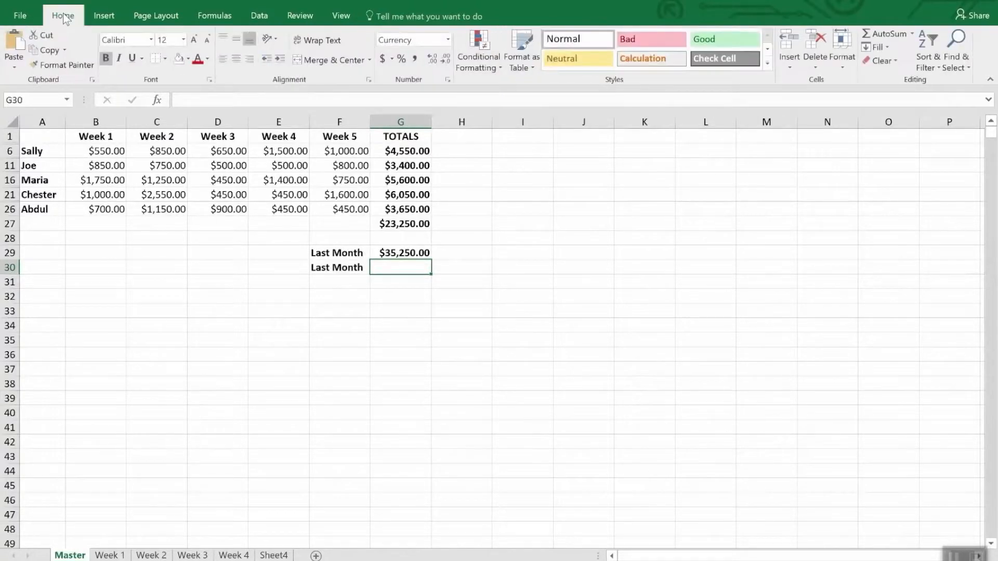
{"action": "left_click", "coordinate": [14, 68]}
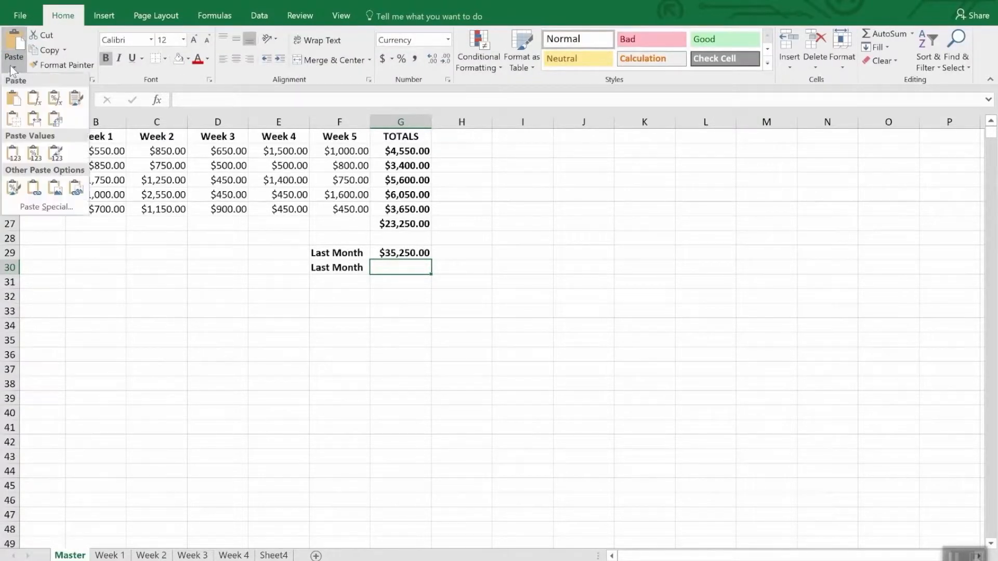
{"action": "left_click", "coordinate": [42, 206]}
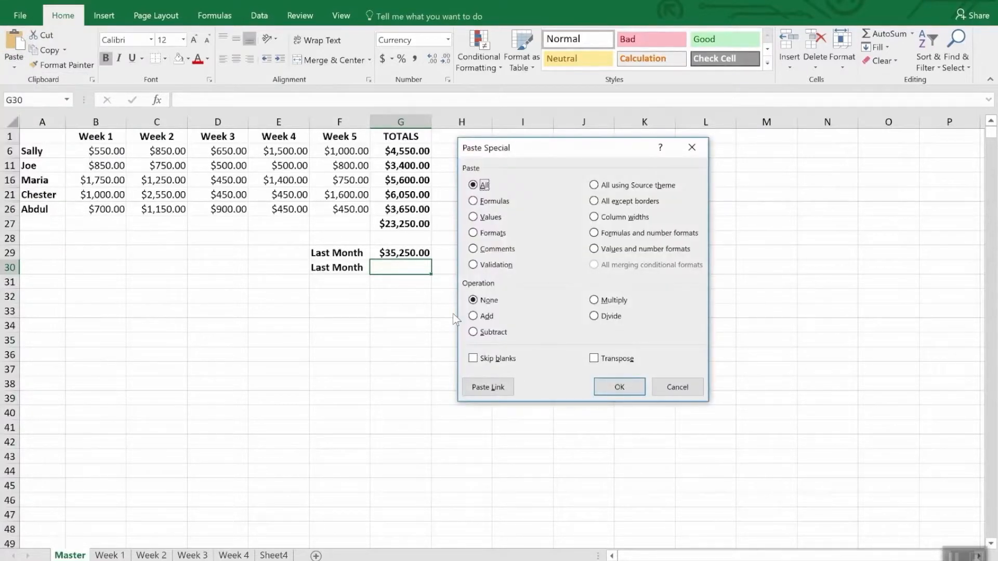
{"action": "left_click", "coordinate": [487, 389]}
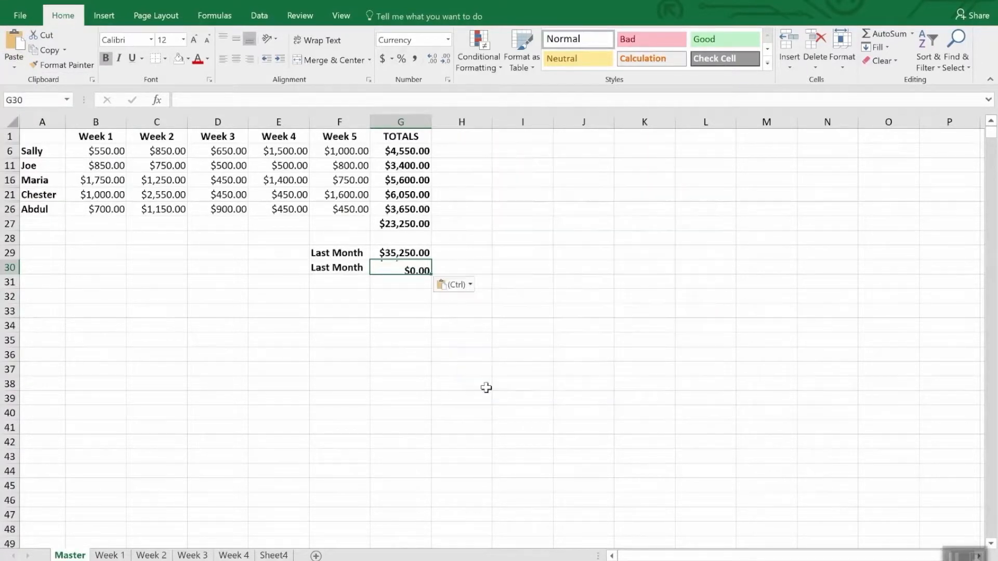
{"action": "left_click", "coordinate": [479, 206]}
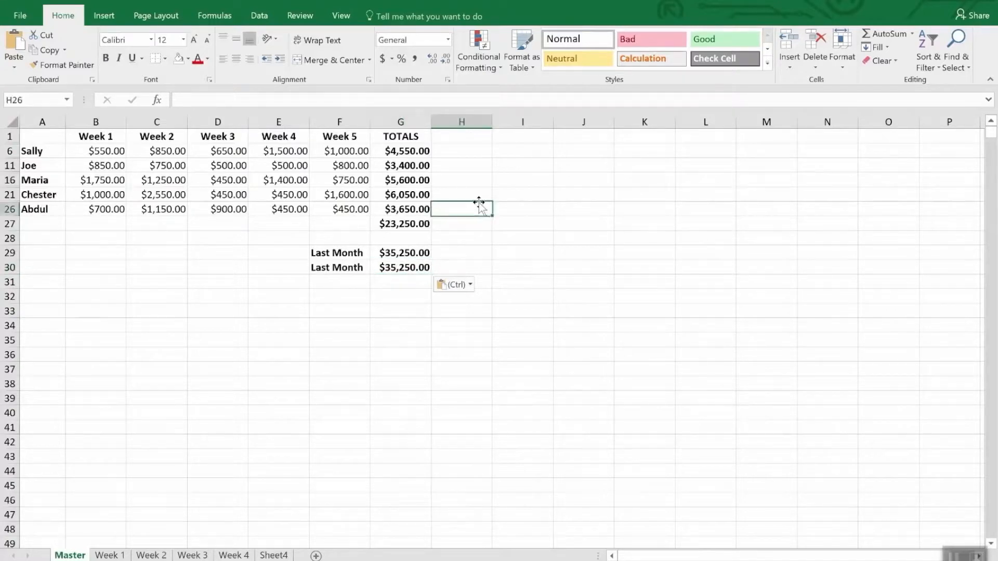
{"action": "left_click", "coordinate": [407, 267]}
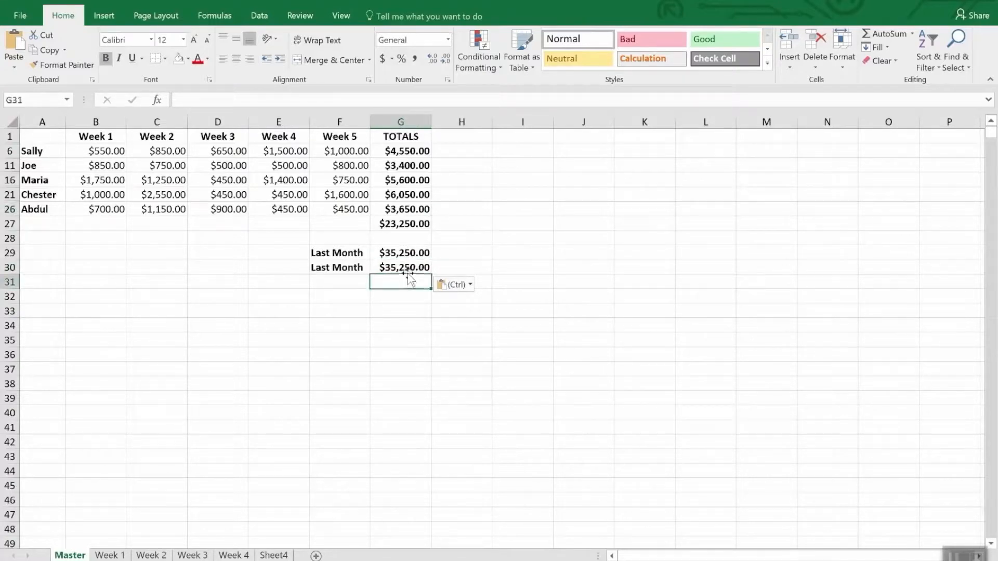
{"action": "left_click", "coordinate": [409, 253]}
{"action": "left_click", "coordinate": [410, 267]}
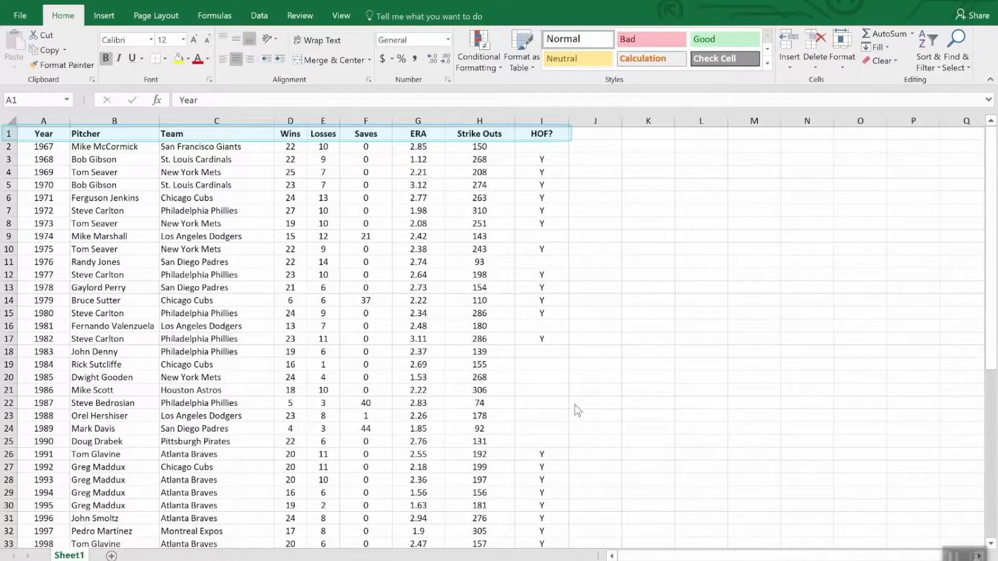
Sort the pitcher list by the Wins column from largest to smallest and look through the sorted rows.
{"action": "scroll", "coordinate": [673, 410], "scroll_direction": "down", "scroll_amount": 12}
{"action": "scroll", "coordinate": [672, 410], "scroll_direction": "up", "scroll_amount": 12}
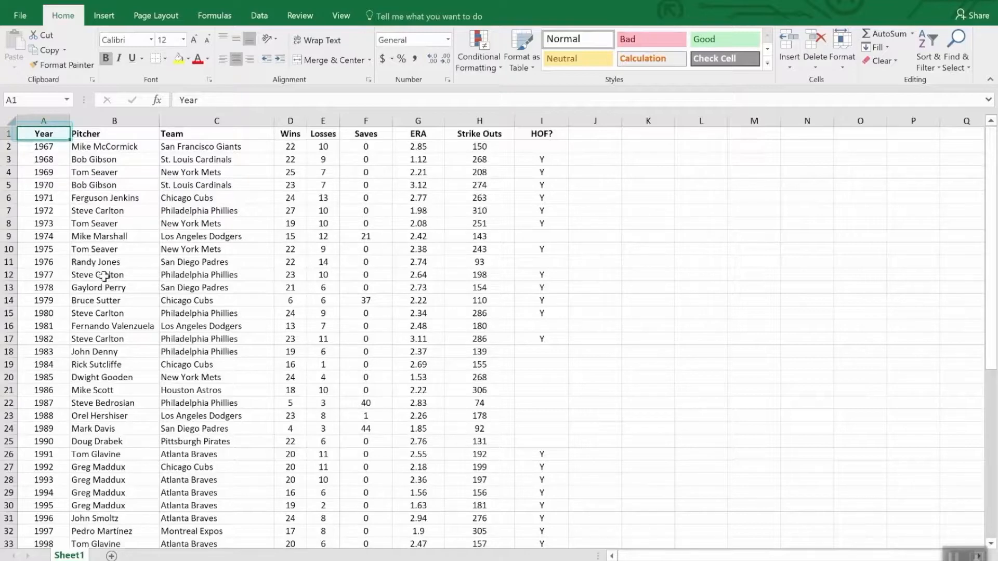
{"action": "scroll", "coordinate": [124, 322], "scroll_direction": "down", "scroll_amount": 12}
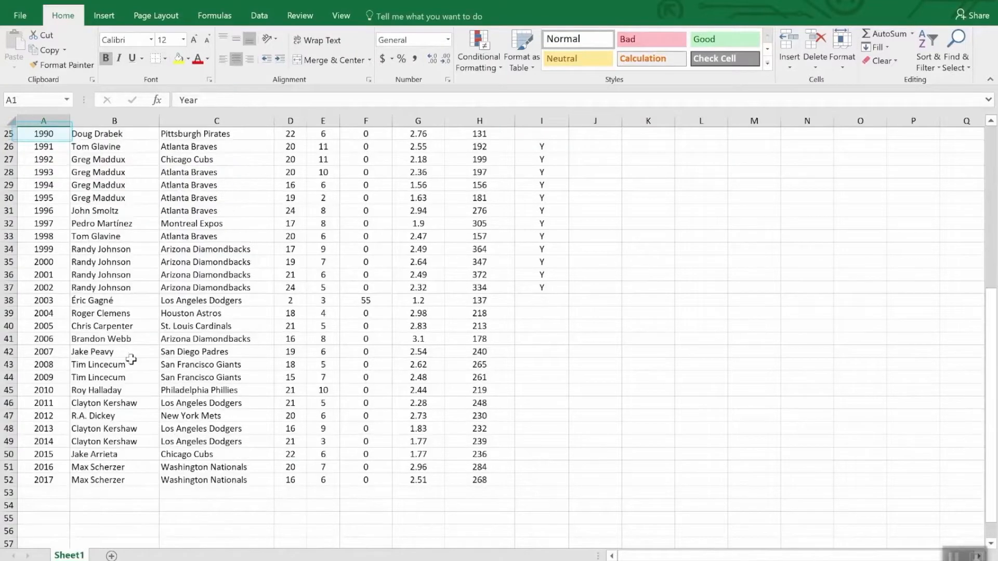
{"action": "scroll", "coordinate": [126, 362], "scroll_direction": "up", "scroll_amount": 12}
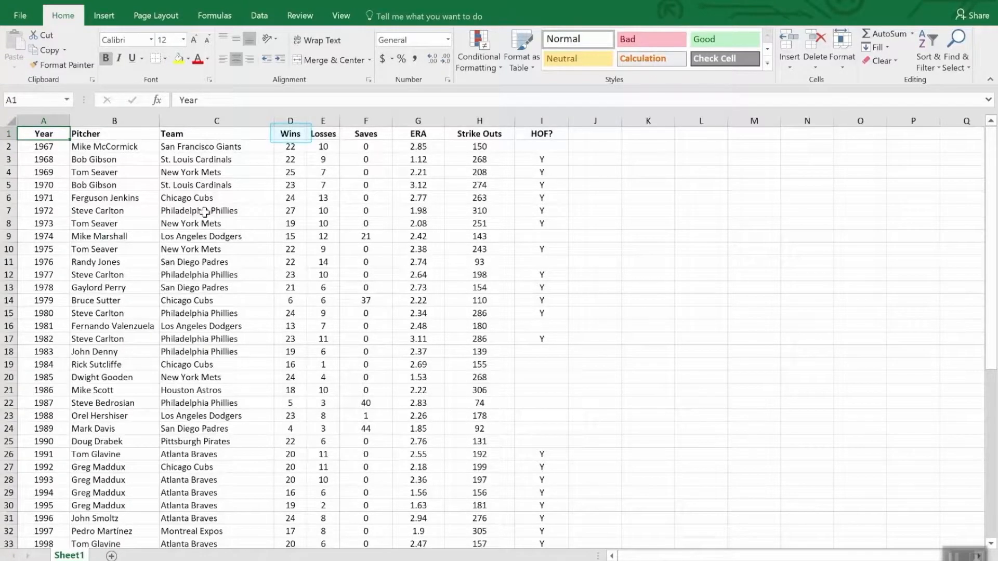
{"action": "left_click", "coordinate": [292, 134]}
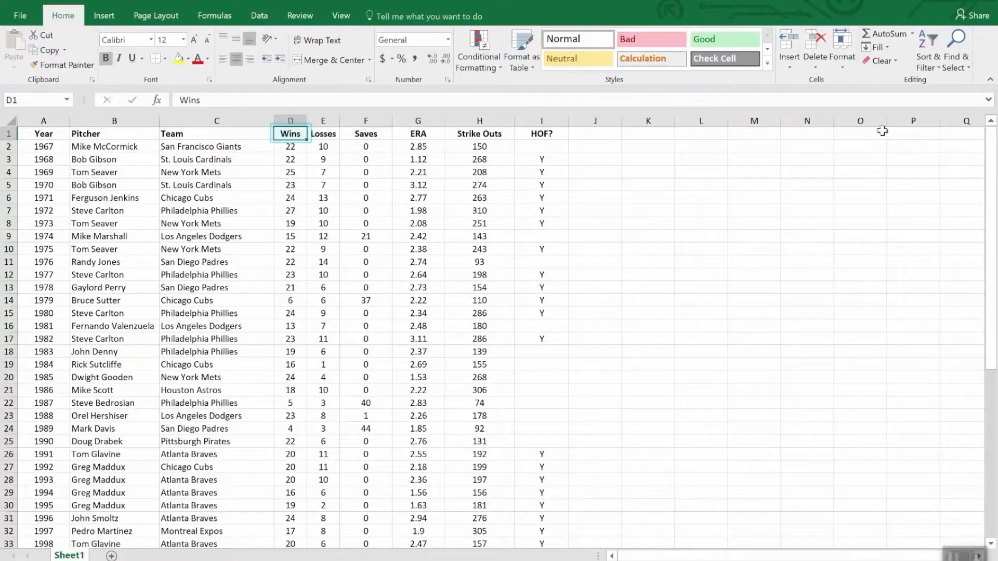
{"action": "left_click", "coordinate": [930, 40]}
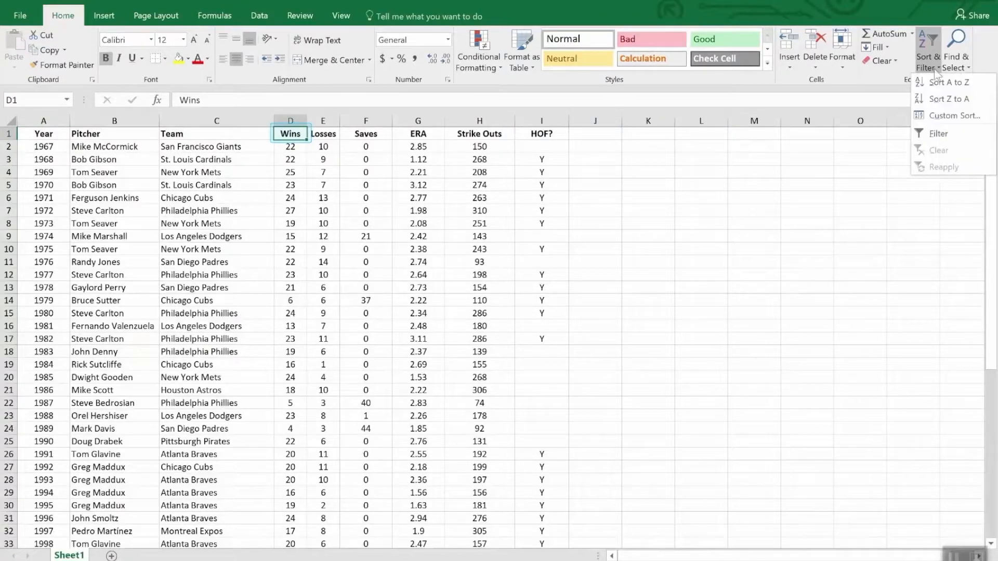
{"action": "left_click", "coordinate": [941, 102]}
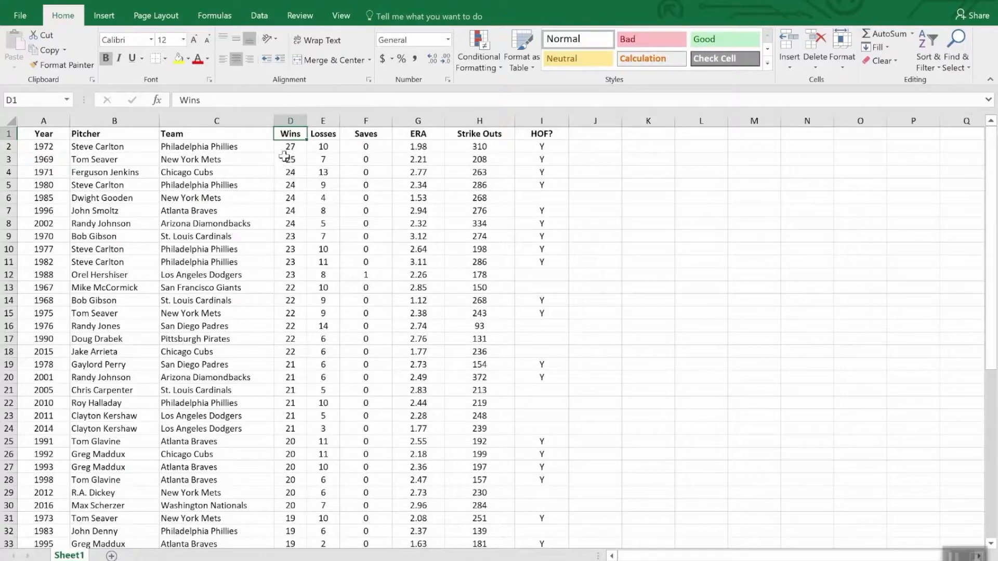
{"action": "scroll", "coordinate": [290, 159], "scroll_direction": "down", "scroll_amount": 8}
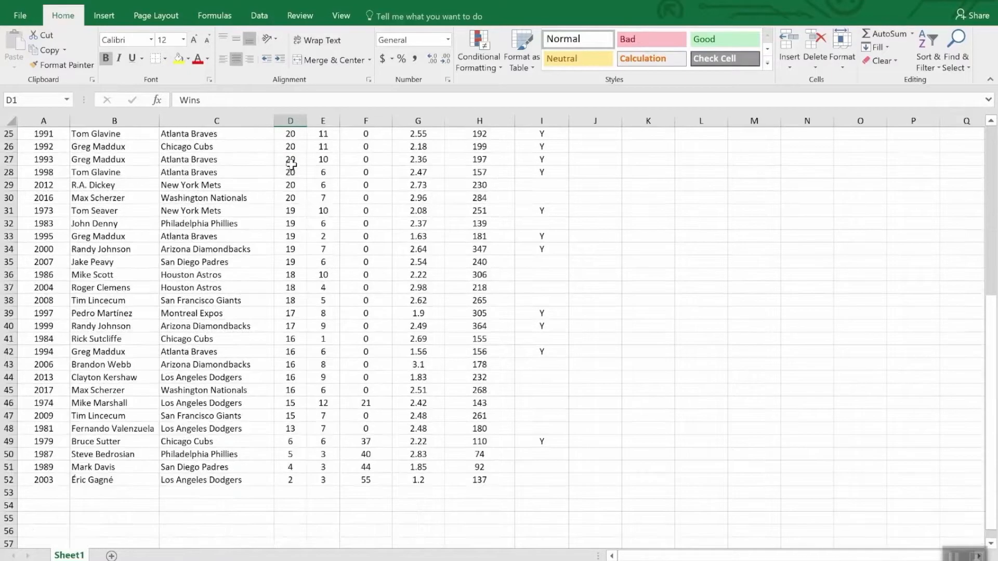
{"action": "scroll", "coordinate": [291, 165], "scroll_direction": "up", "scroll_amount": 8}
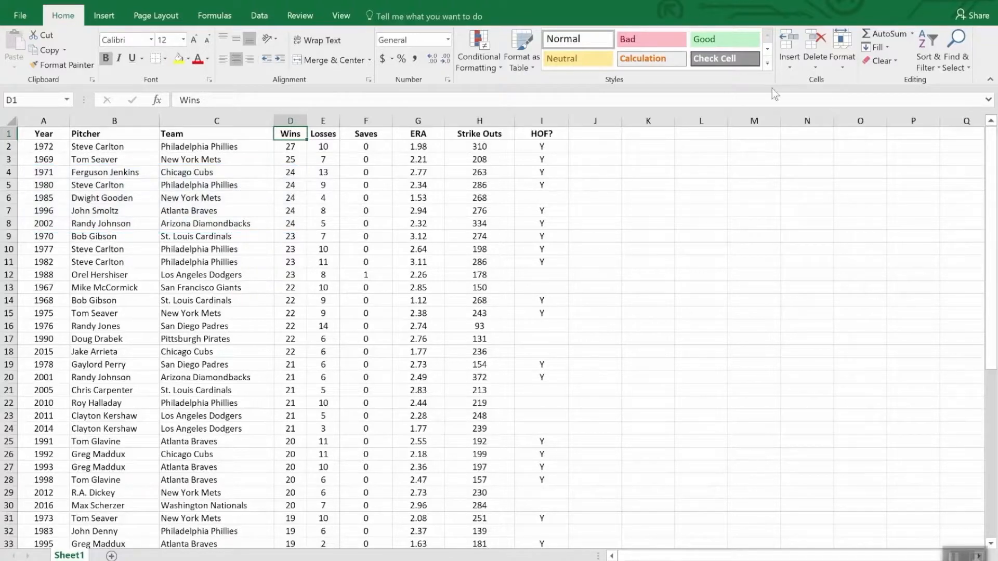
Apply a custom sort by Wins, largest to smallest, with ERA as a second level, smallest to largest.
{"action": "left_click", "coordinate": [930, 44]}
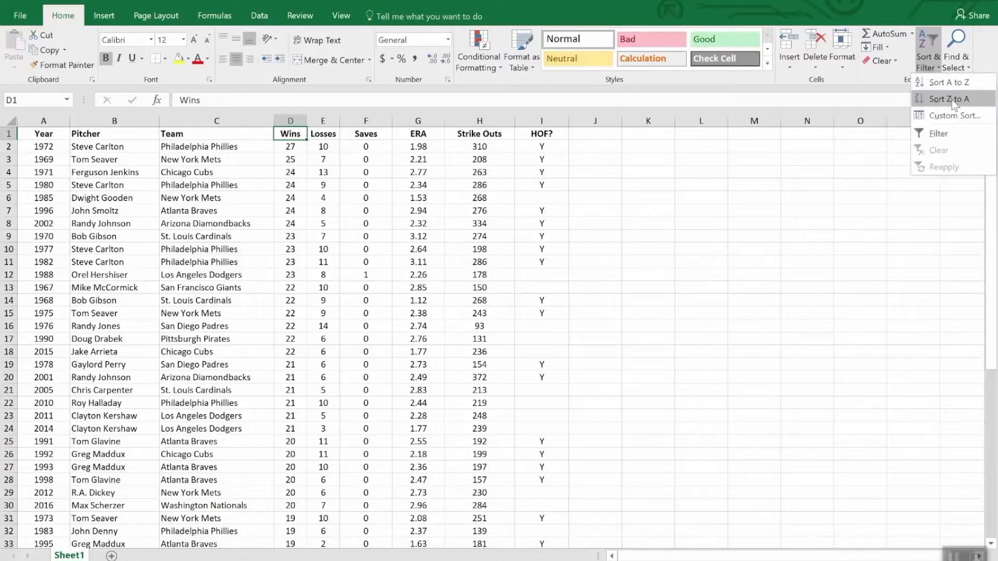
{"action": "left_click", "coordinate": [953, 116]}
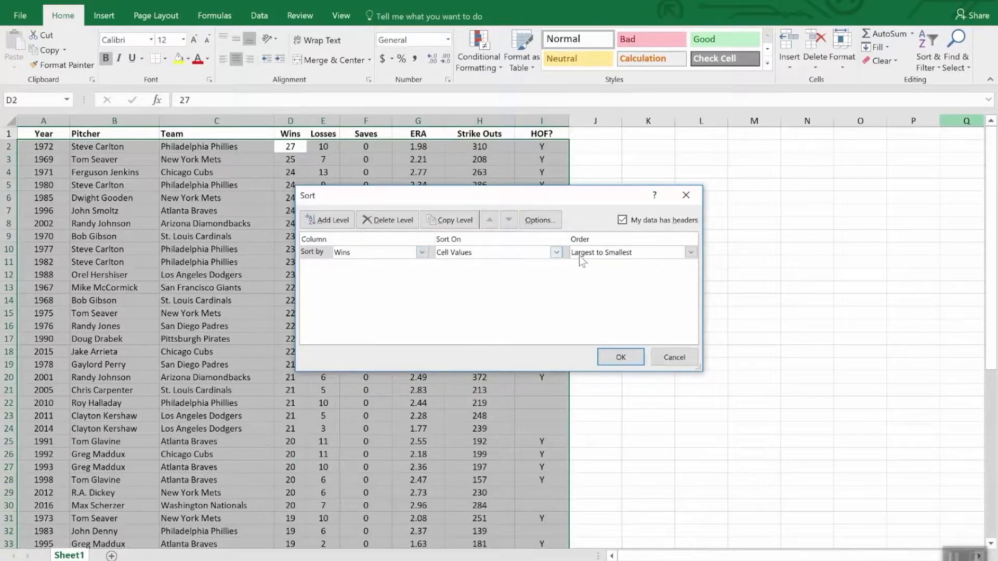
{"action": "left_click", "coordinate": [327, 219]}
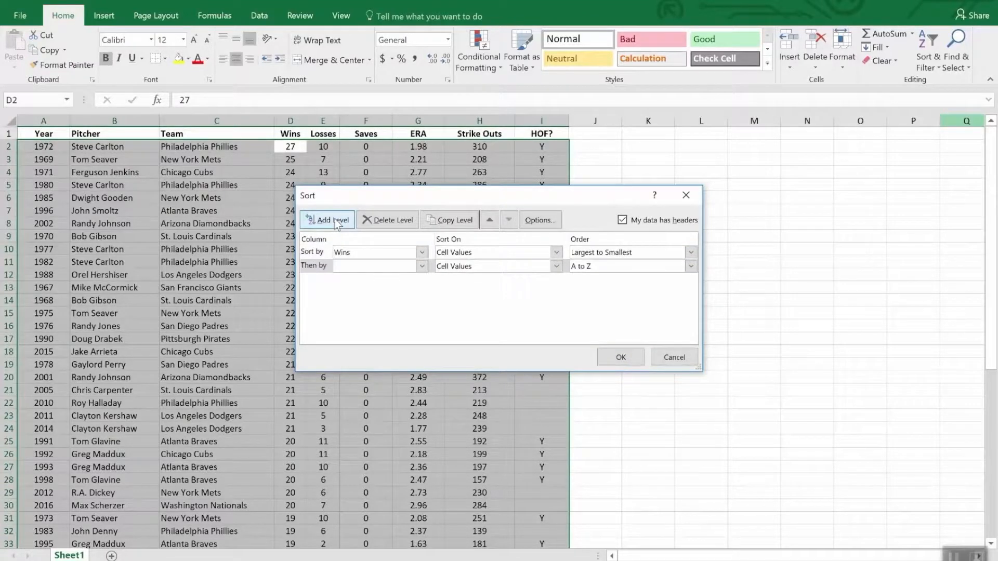
{"action": "left_click", "coordinate": [422, 266]}
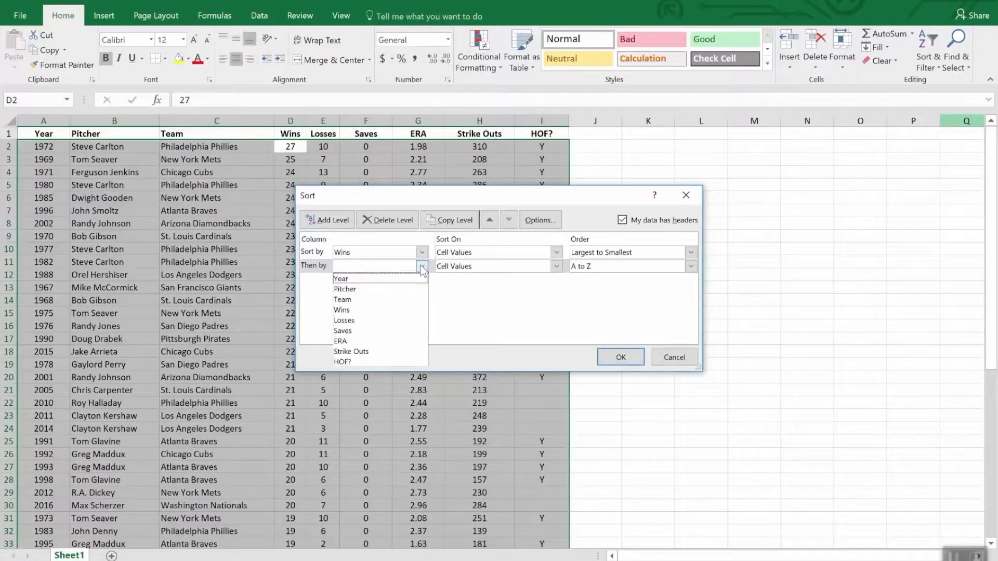
{"action": "left_click", "coordinate": [394, 342]}
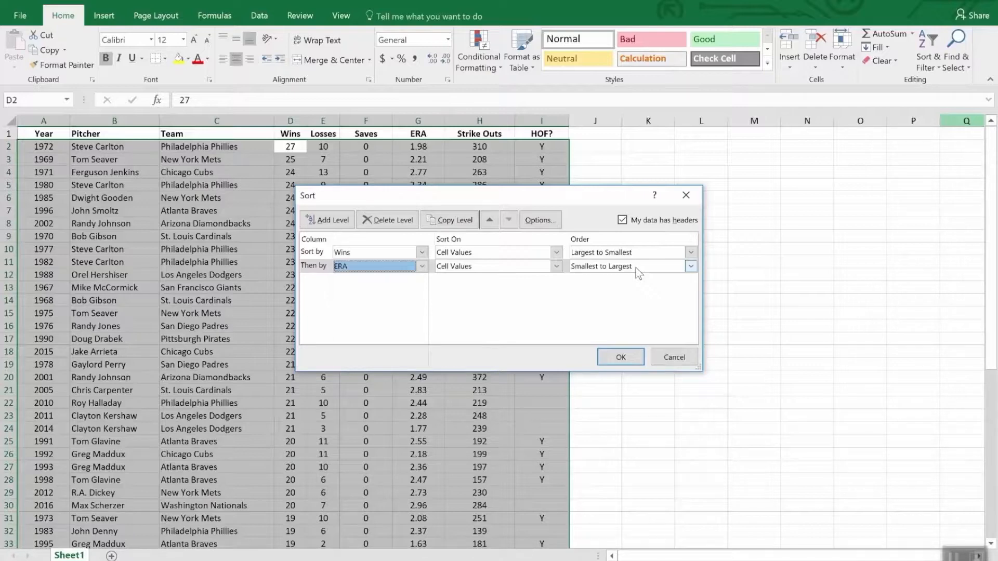
{"action": "left_click", "coordinate": [620, 358]}
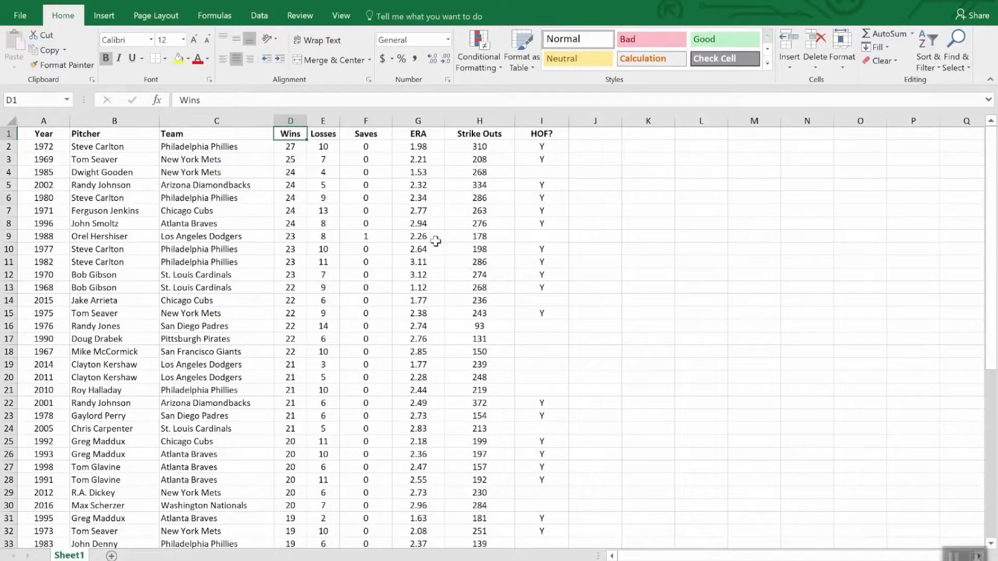
Turn on filtering for the header row of the pitcher list.
{"action": "left_click", "coordinate": [372, 135]}
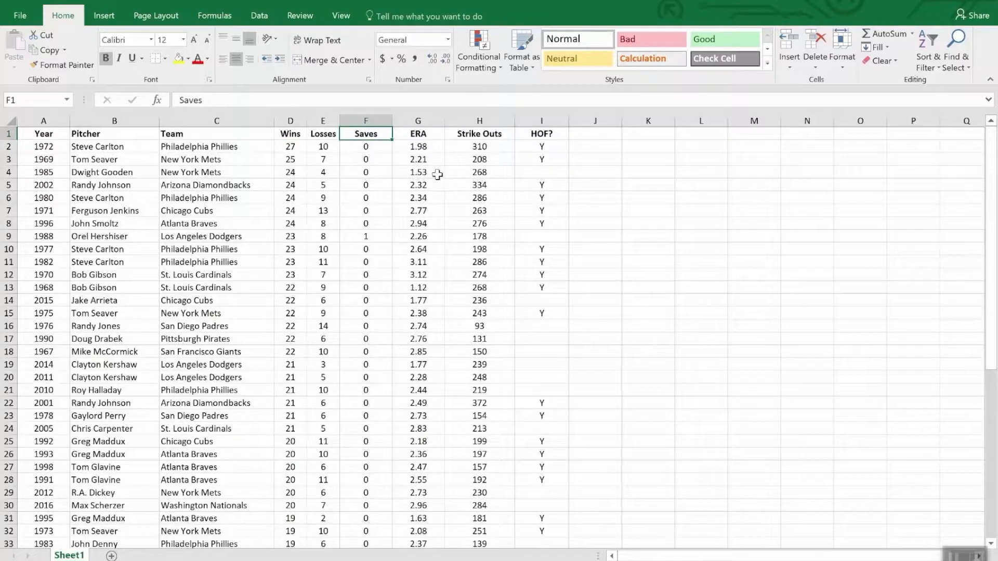
{"action": "left_click", "coordinate": [925, 44]}
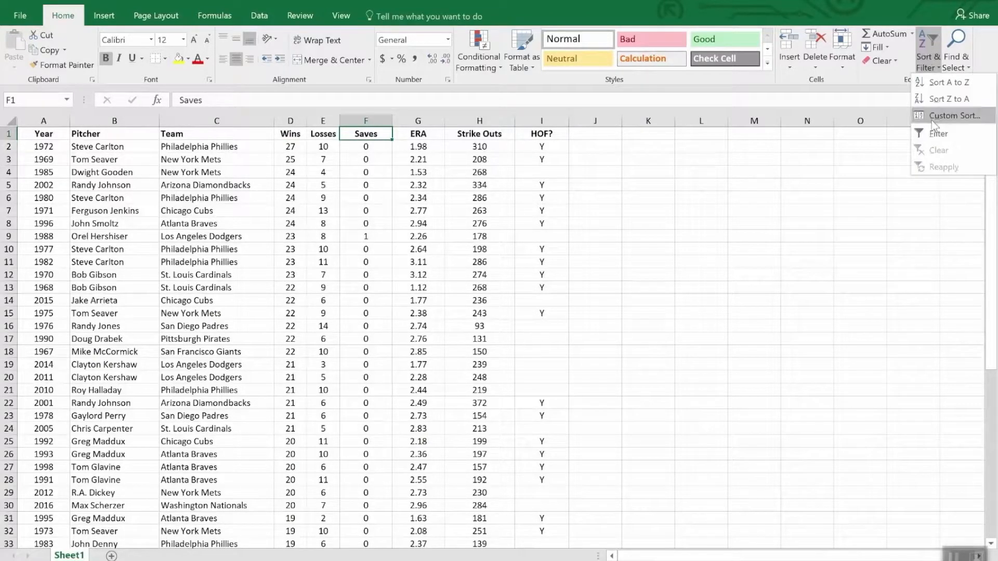
{"action": "left_click", "coordinate": [938, 134]}
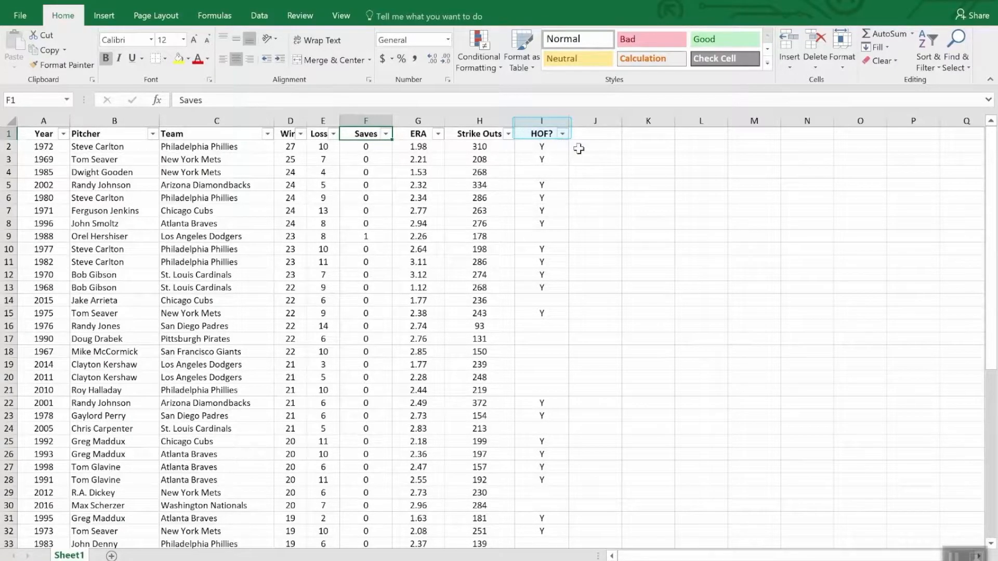
Filter the HOF? column of the pitcher list to show only the rows marked Y.
{"action": "left_click", "coordinate": [562, 135]}
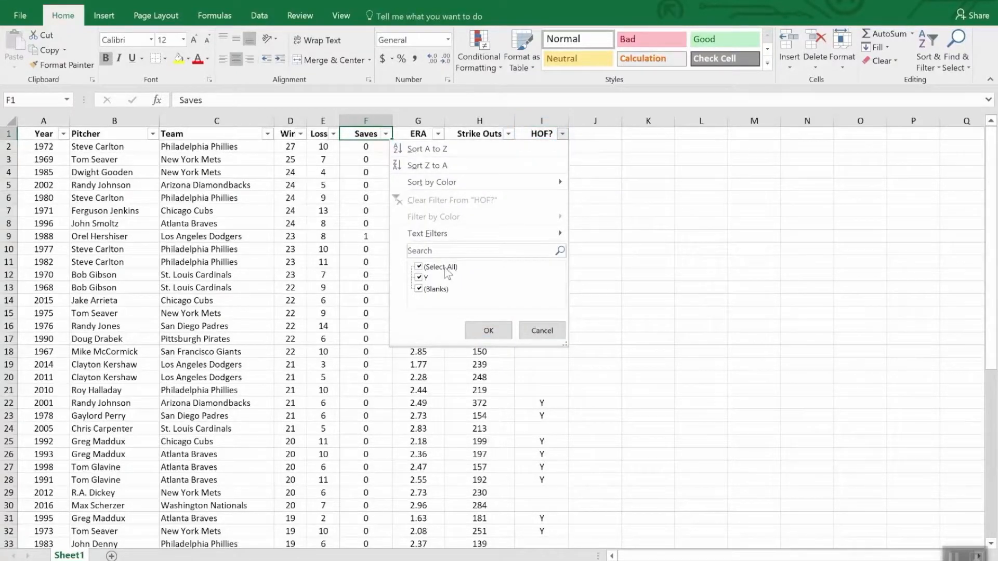
{"action": "left_click", "coordinate": [419, 267]}
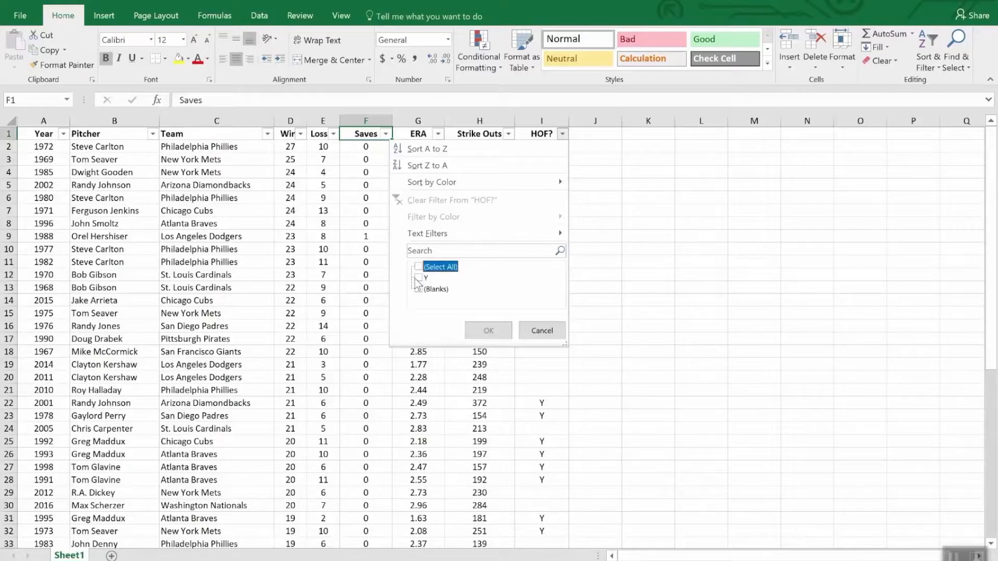
{"action": "left_click", "coordinate": [418, 278]}
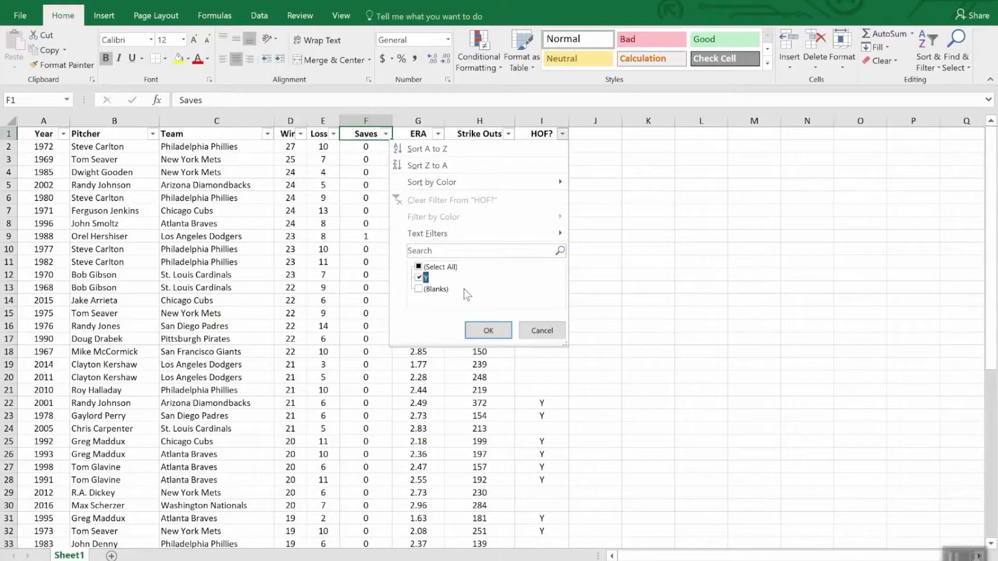
{"action": "left_click", "coordinate": [489, 331]}
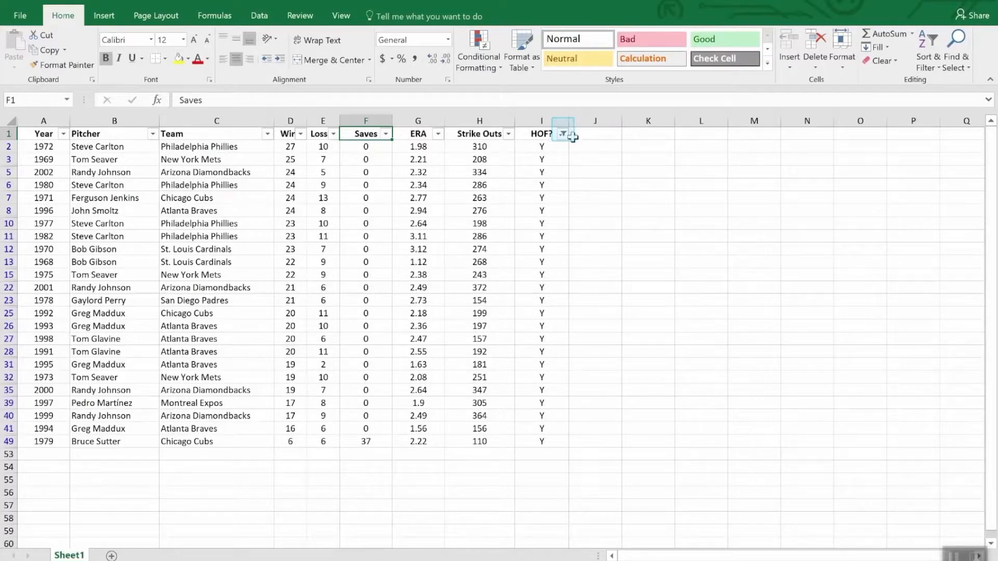
Sort the filtered pitcher rows by the Strike Outs column from largest to smallest.
{"action": "mouse_move", "coordinate": [562, 139]}
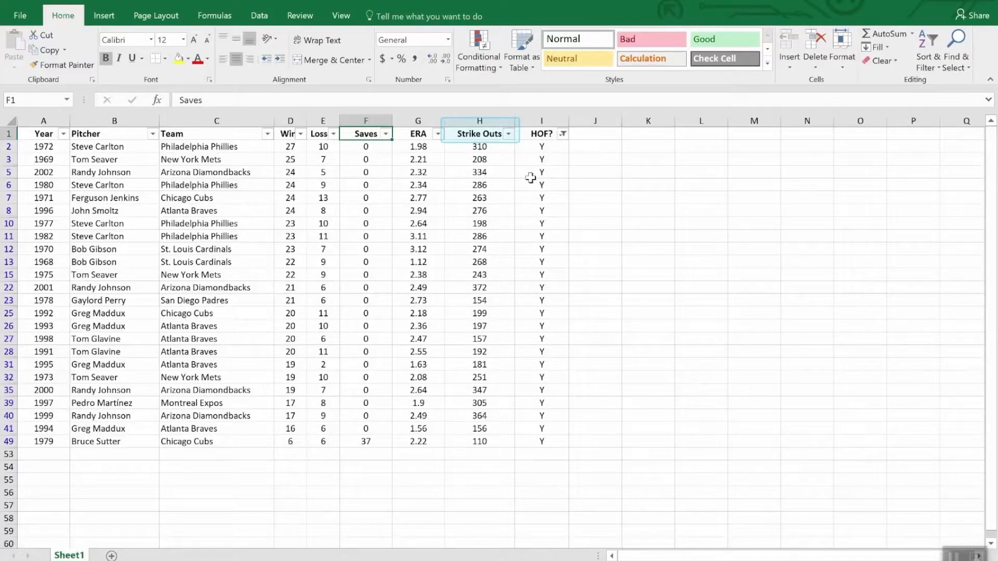
{"action": "left_click", "coordinate": [510, 135]}
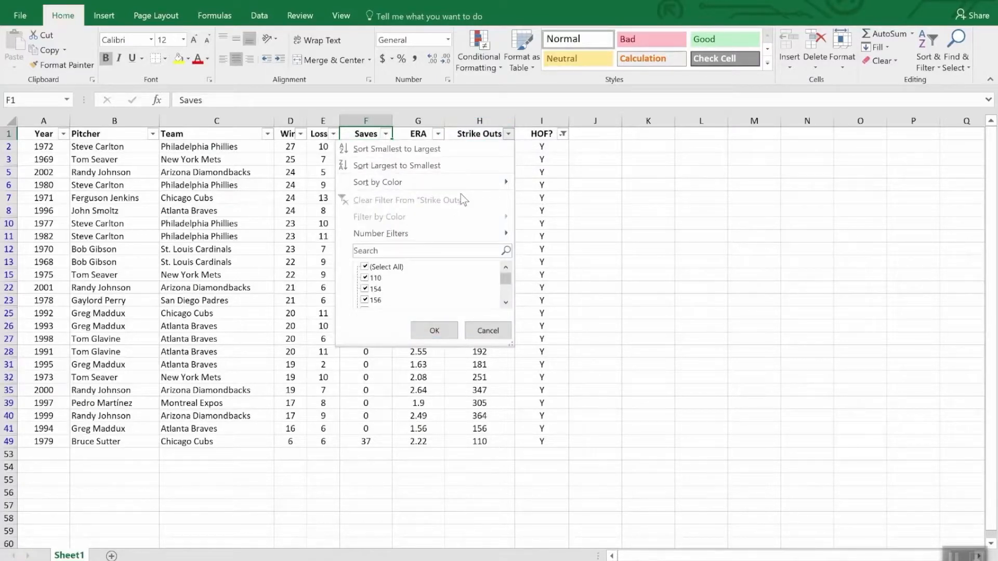
{"action": "left_click", "coordinate": [450, 166]}
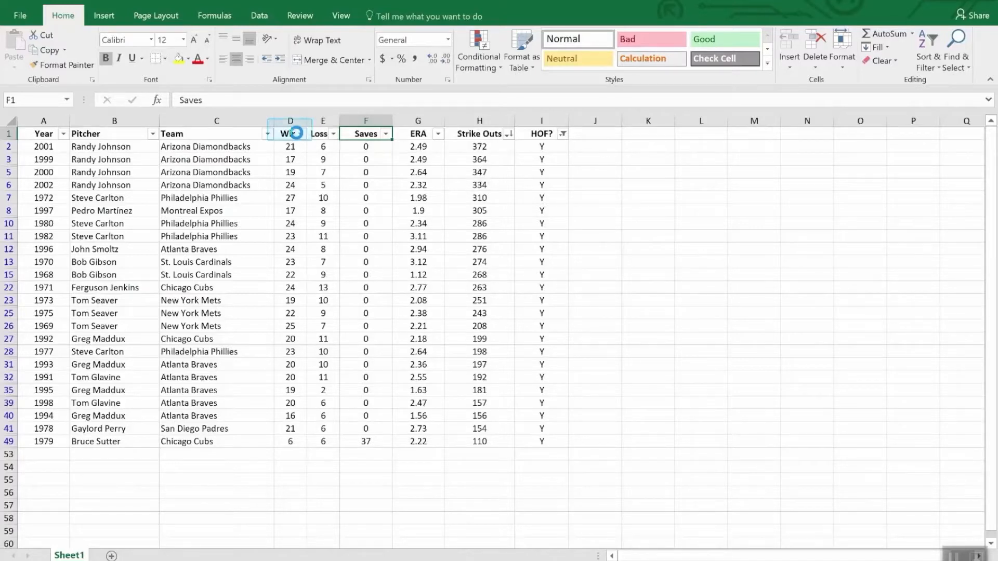
Add a number filter on the Wins column that shows only rows with wins less than 20.
{"action": "left_click", "coordinate": [300, 134]}
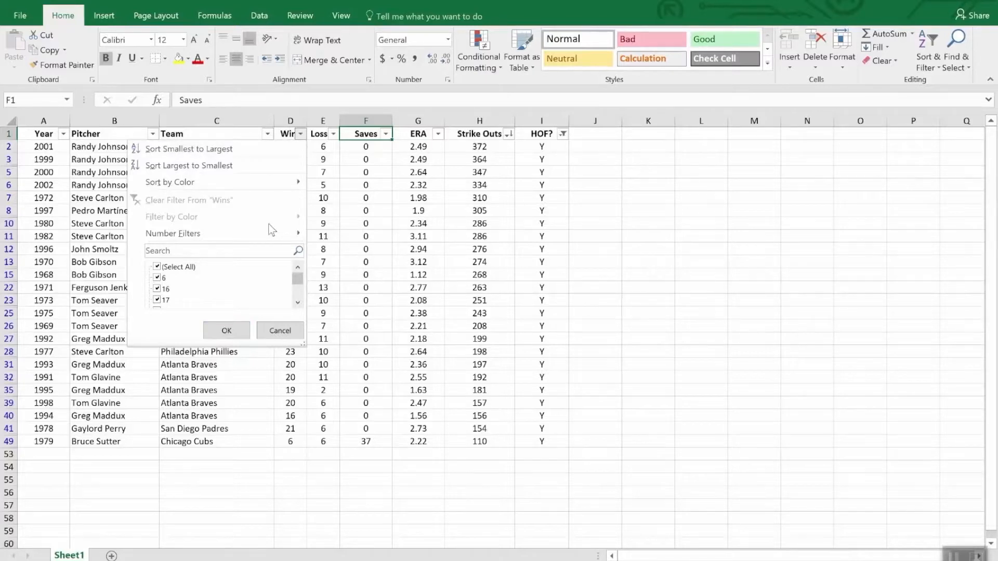
{"action": "mouse_move", "coordinate": [267, 232]}
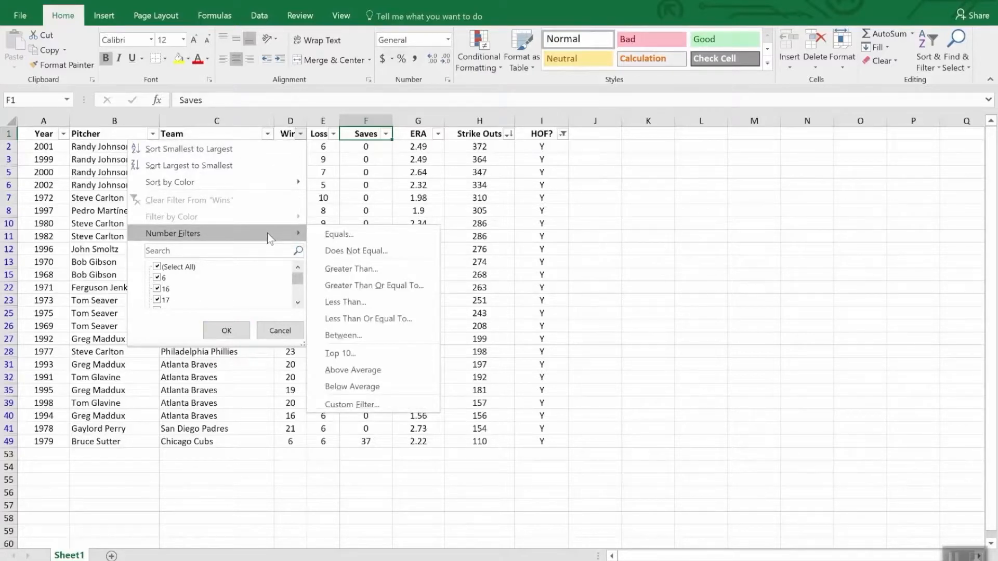
{"action": "left_click", "coordinate": [373, 303]}
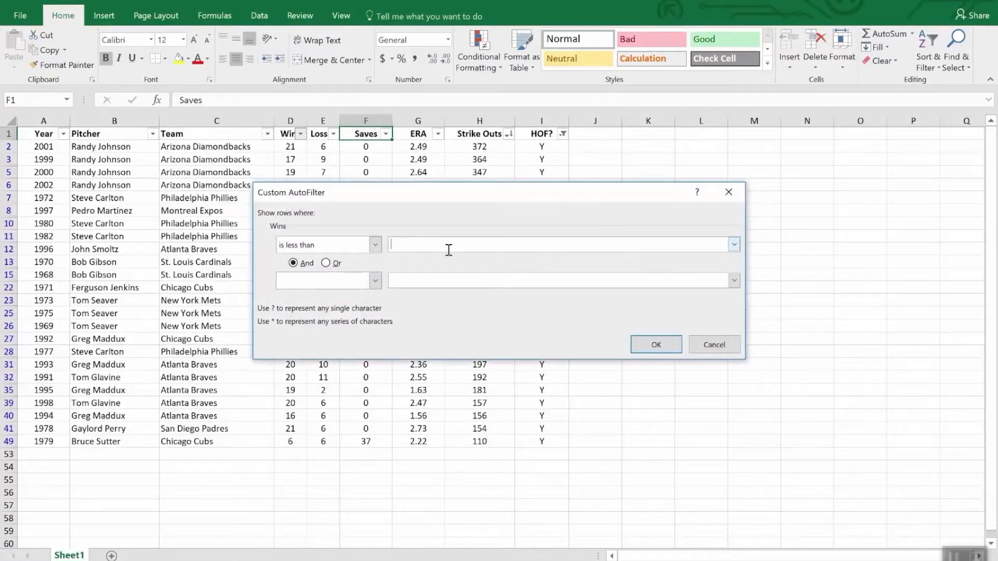
{"action": "type", "text": "20"}
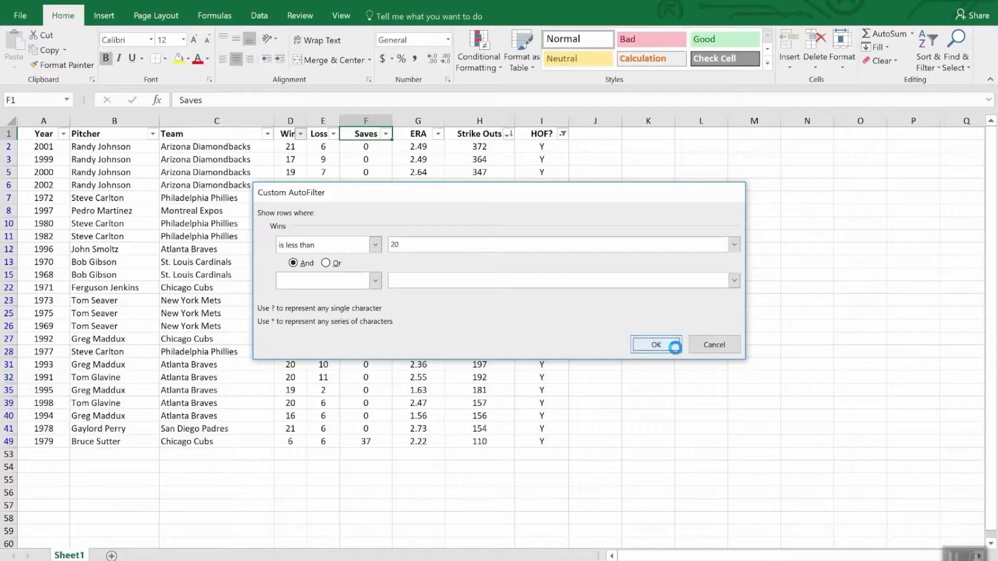
{"action": "left_click", "coordinate": [673, 345]}
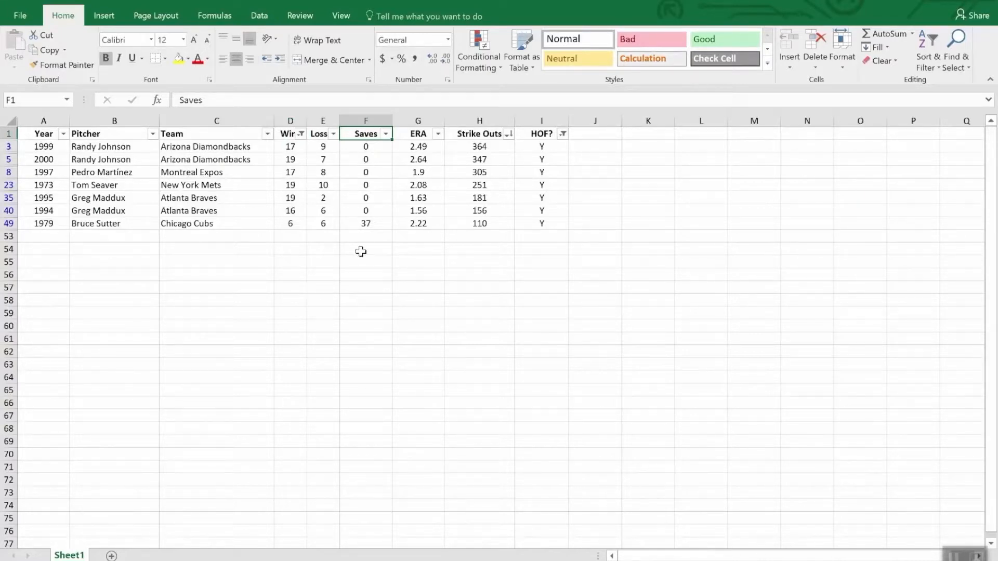
Add an AutoSum total of the visible Strike Outs values in cell H53, using =SUBTOTAL(9,H2:H52).
{"action": "left_click", "coordinate": [476, 237]}
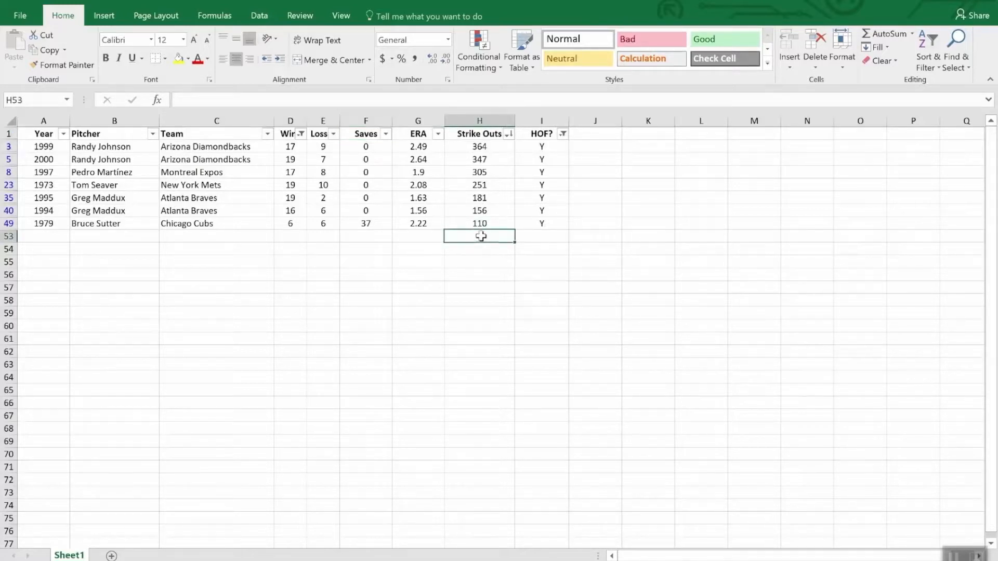
{"action": "left_click", "coordinate": [889, 35]}
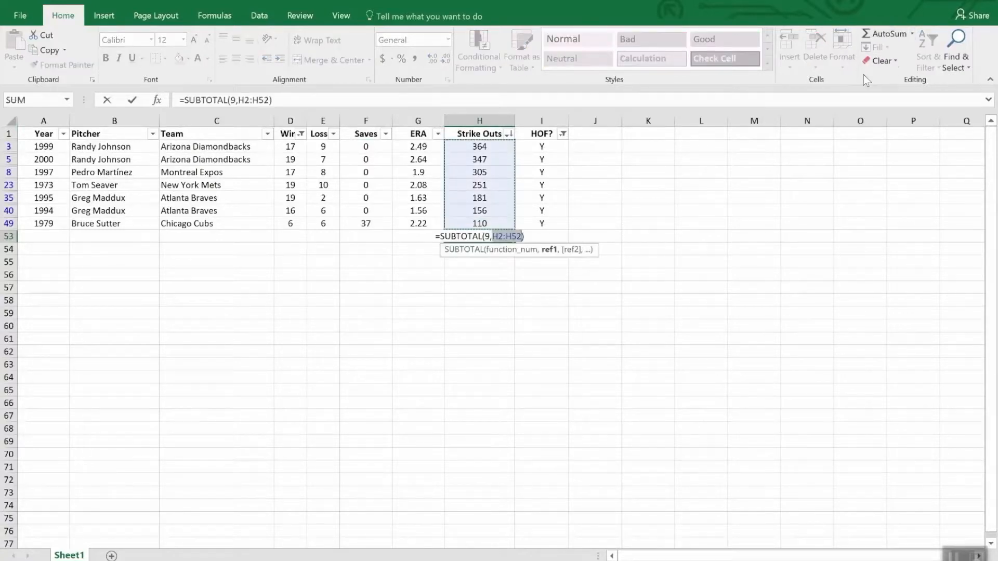
{"action": "key", "text": "Return"}
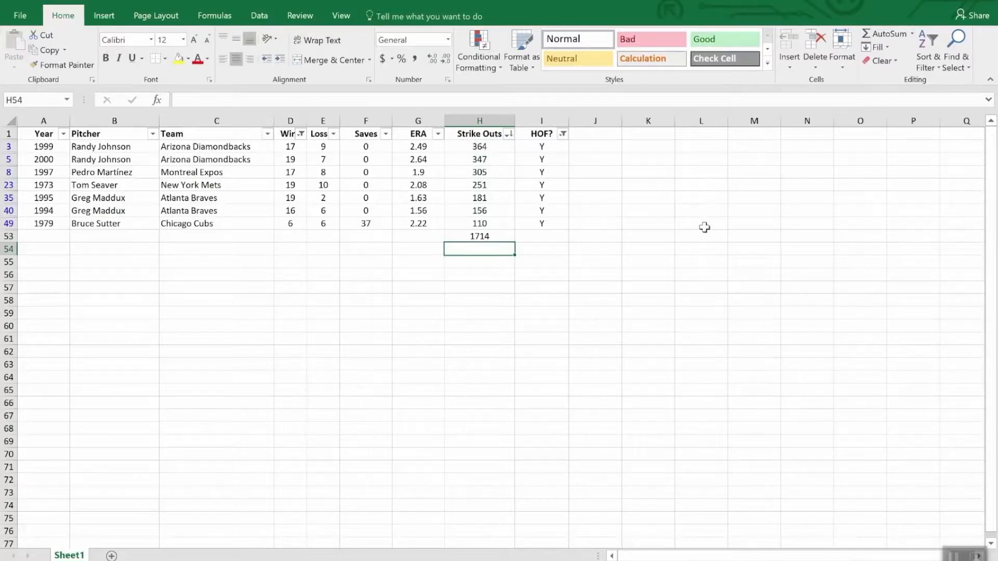
Clear the filters from the HOF? and Wins columns and check the strikeout total in H53.
{"action": "left_click", "coordinate": [563, 134]}
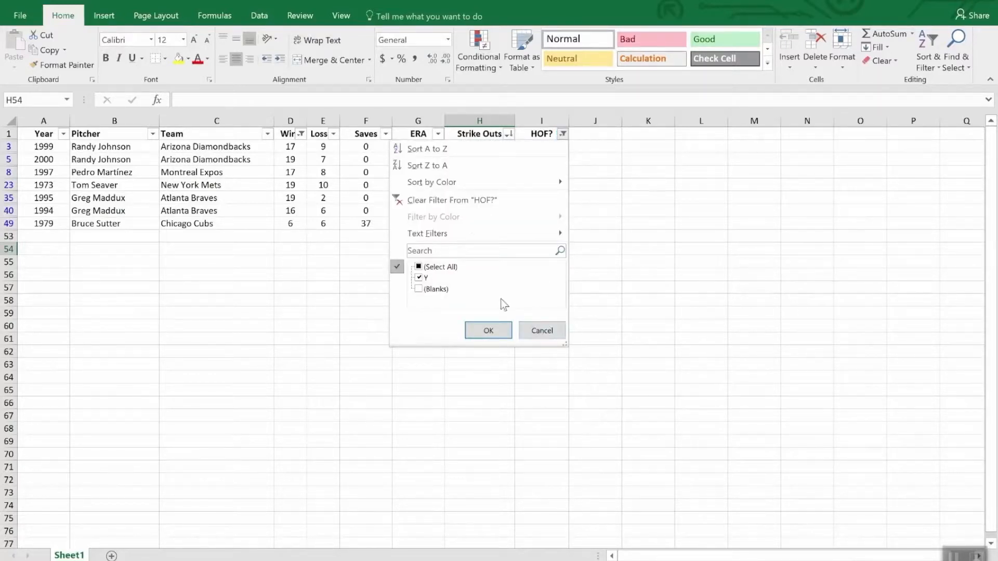
{"action": "left_click", "coordinate": [477, 198]}
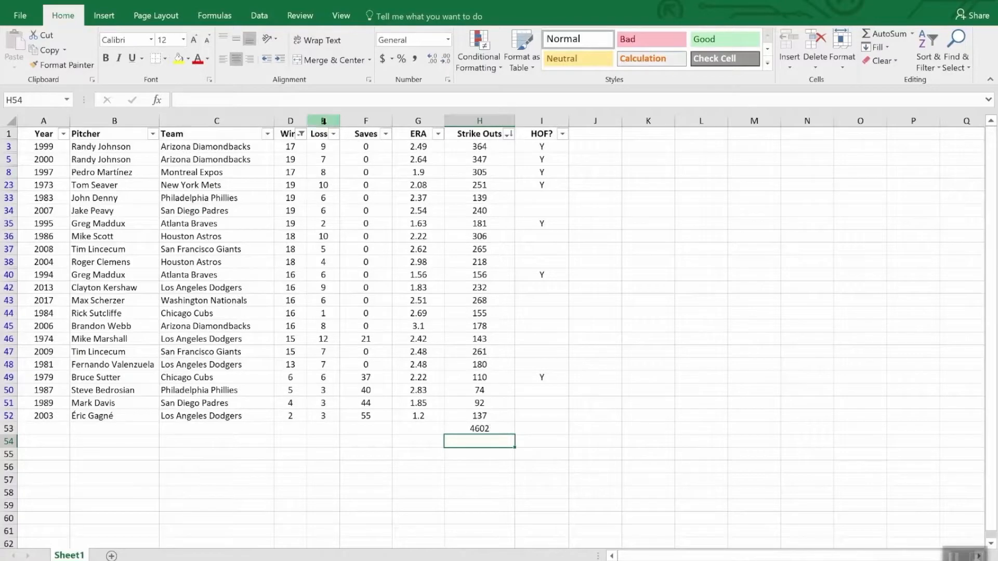
{"action": "left_click", "coordinate": [301, 133]}
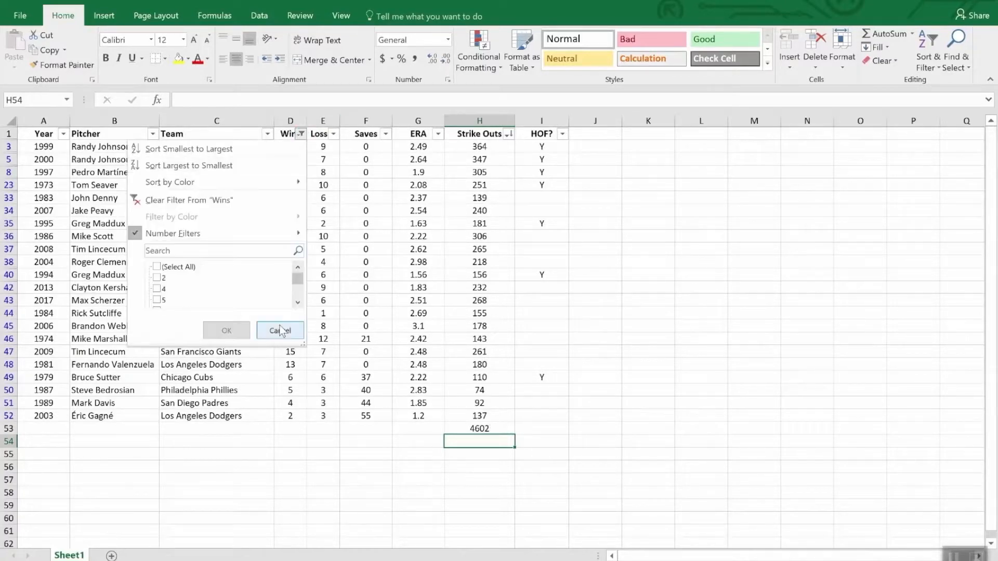
{"action": "left_click", "coordinate": [210, 200]}
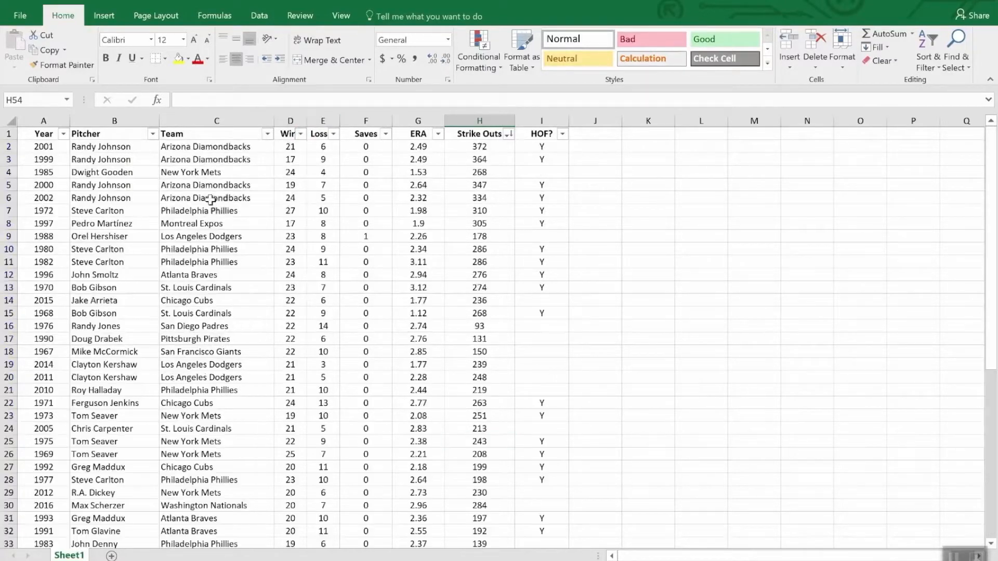
{"action": "scroll", "coordinate": [512, 374], "scroll_direction": "down", "scroll_amount": 12}
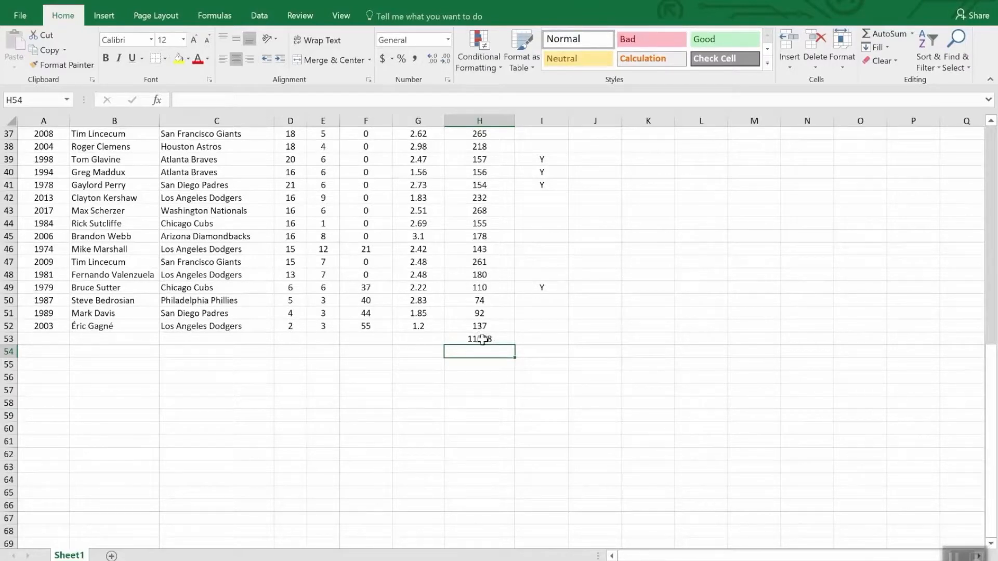
{"action": "left_click", "coordinate": [502, 339]}
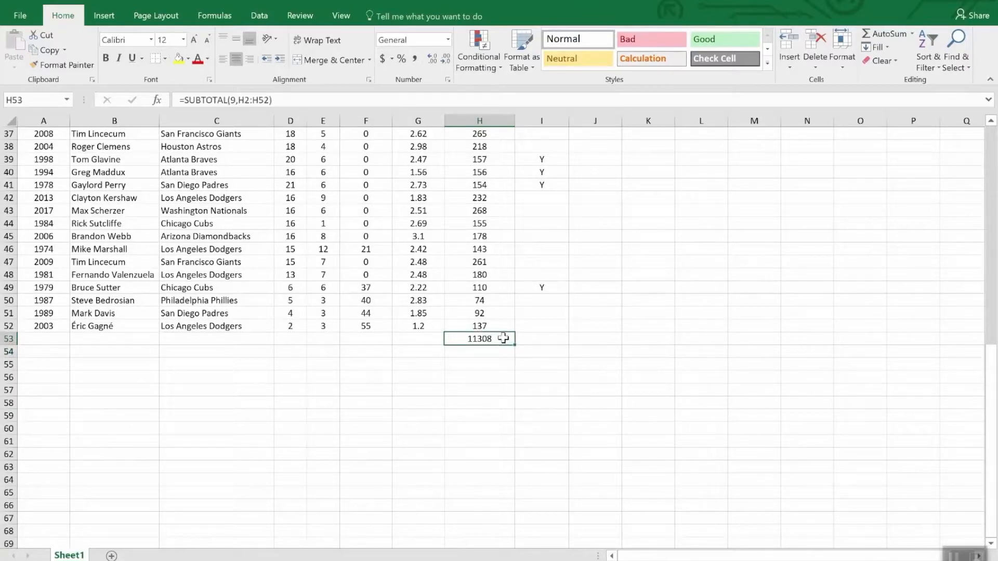
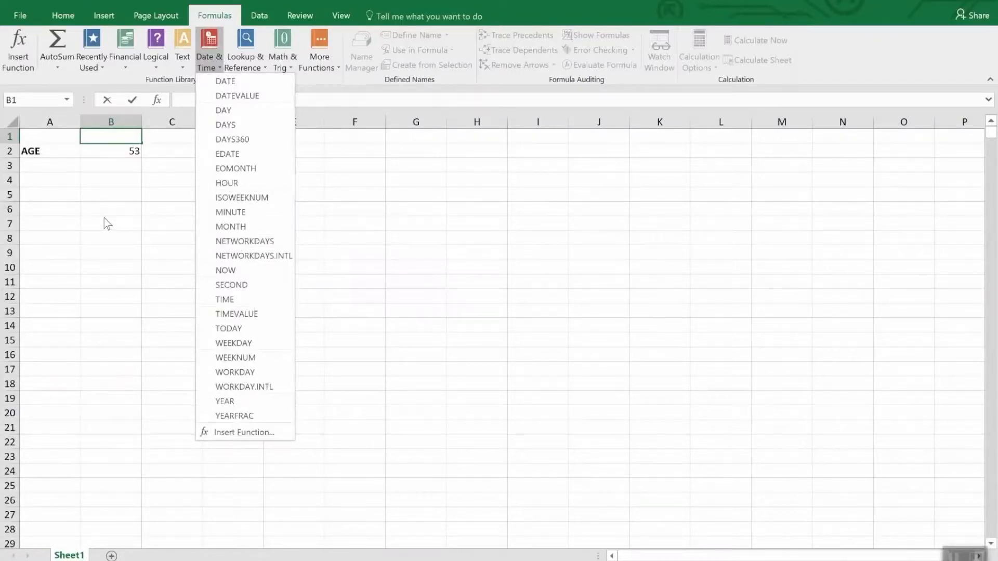
Examine the Date and Time number formats available for the age formula in cell B2.
{"action": "left_click", "coordinate": [101, 147]}
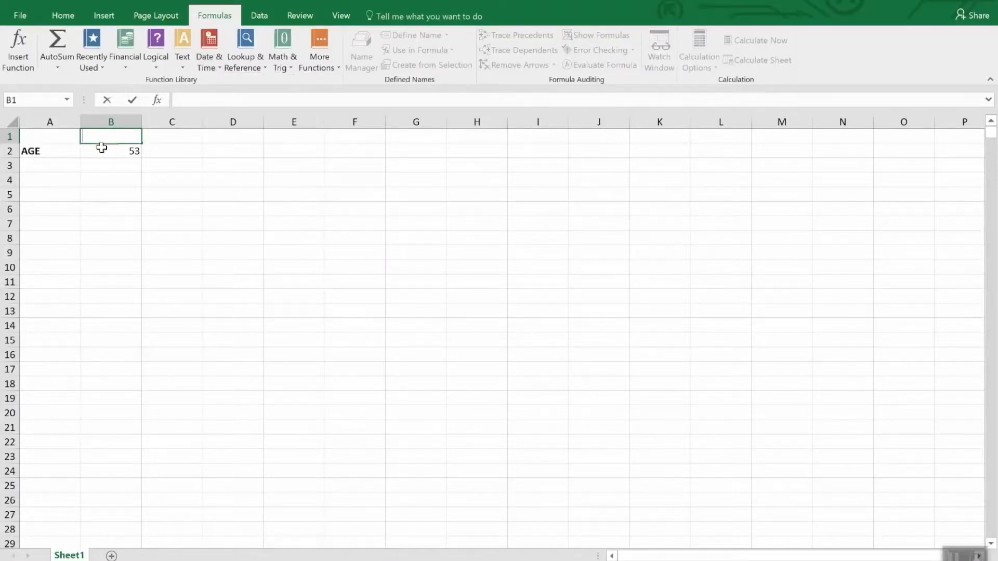
{"action": "left_click", "coordinate": [101, 149]}
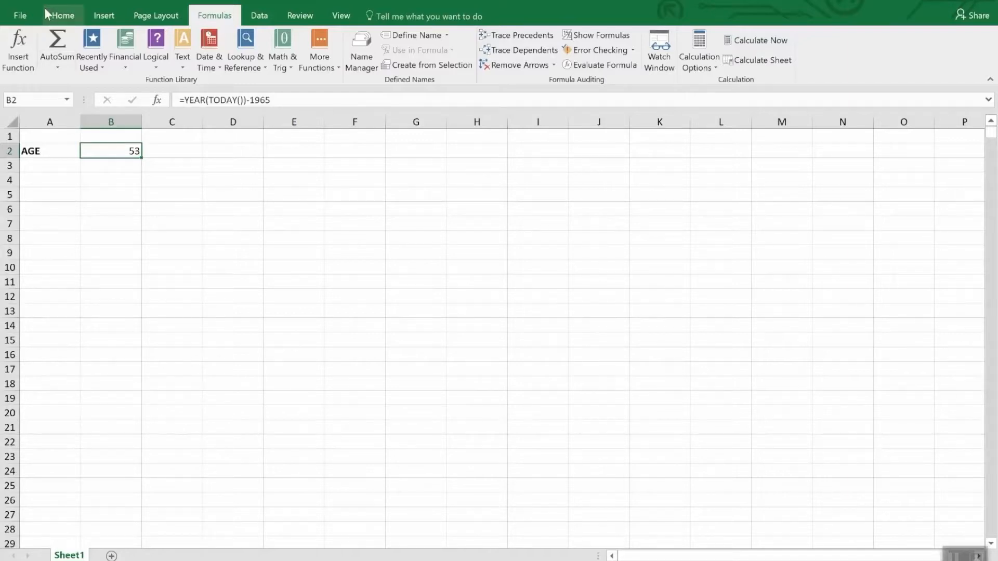
{"action": "left_click", "coordinate": [61, 18]}
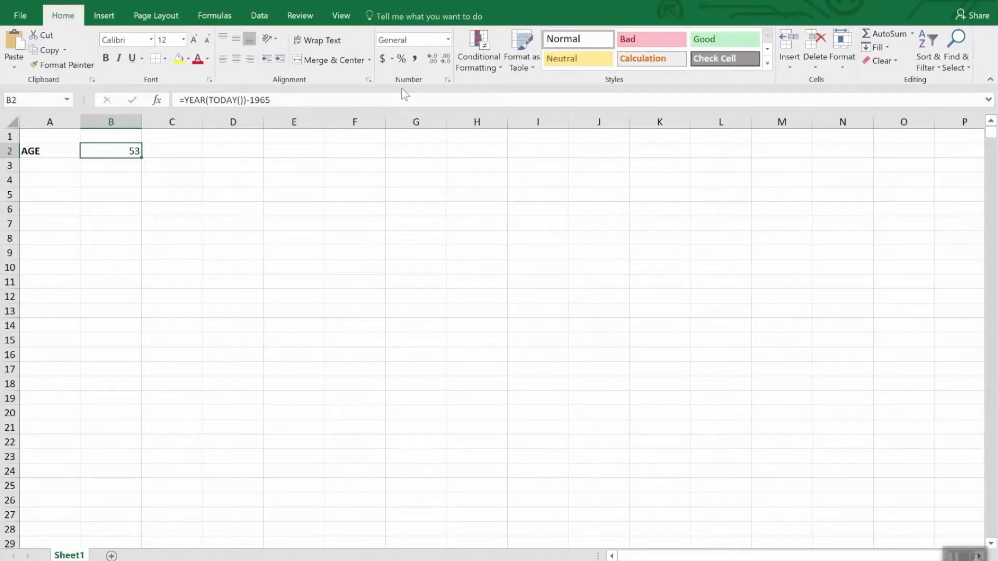
{"action": "left_click", "coordinate": [448, 40]}
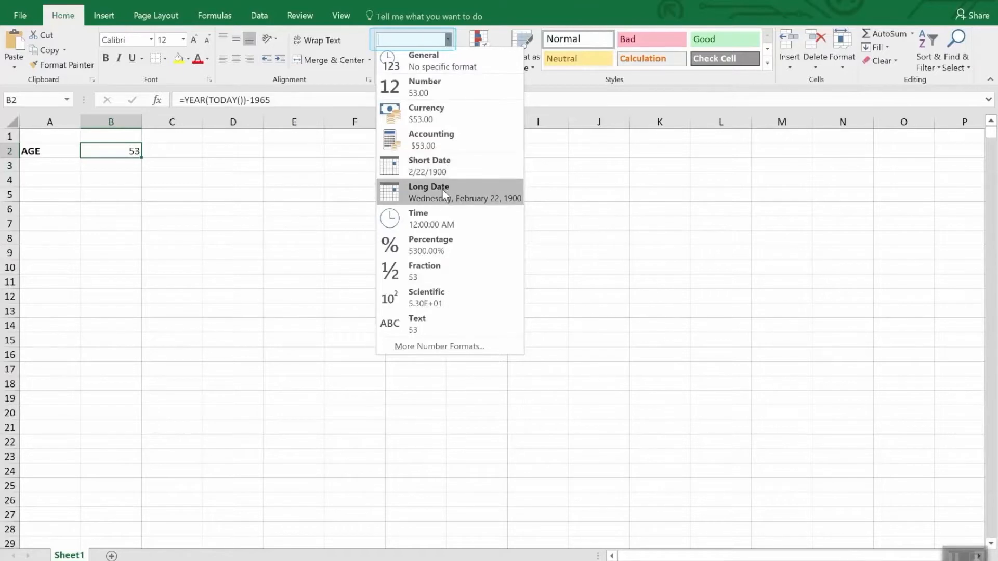
{"action": "left_click", "coordinate": [424, 346]}
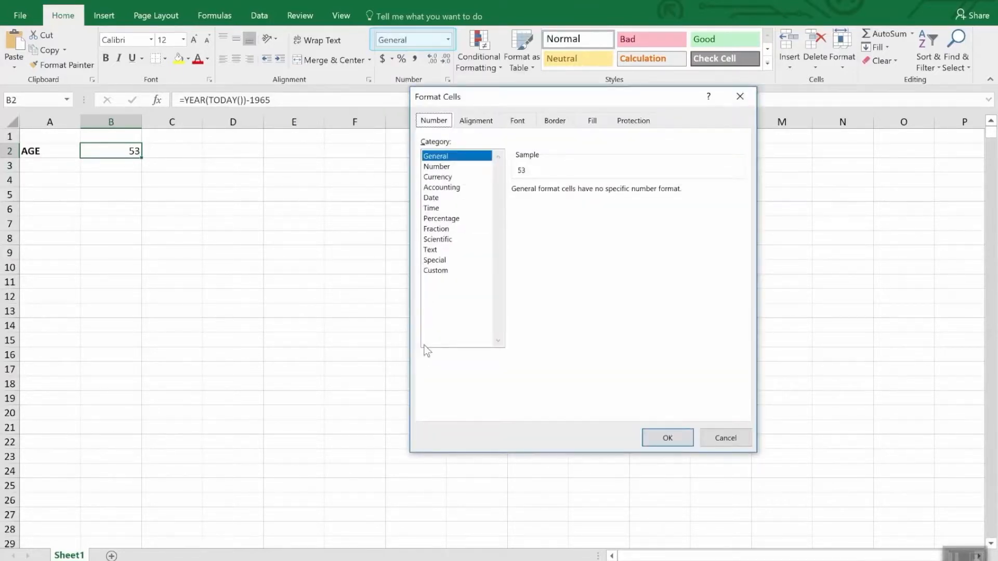
{"action": "left_click", "coordinate": [430, 198]}
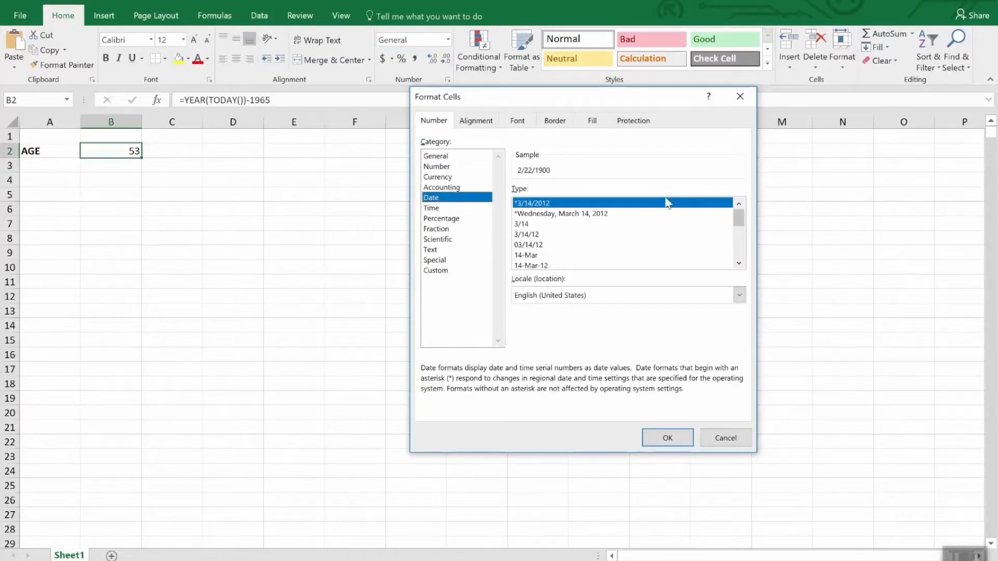
{"action": "mouse_move", "coordinate": [743, 219]}
{"action": "left_mouse_down"}
{"action": "mouse_move", "coordinate": [750, 255]}
{"action": "mouse_move", "coordinate": [744, 231]}
{"action": "left_mouse_up"}
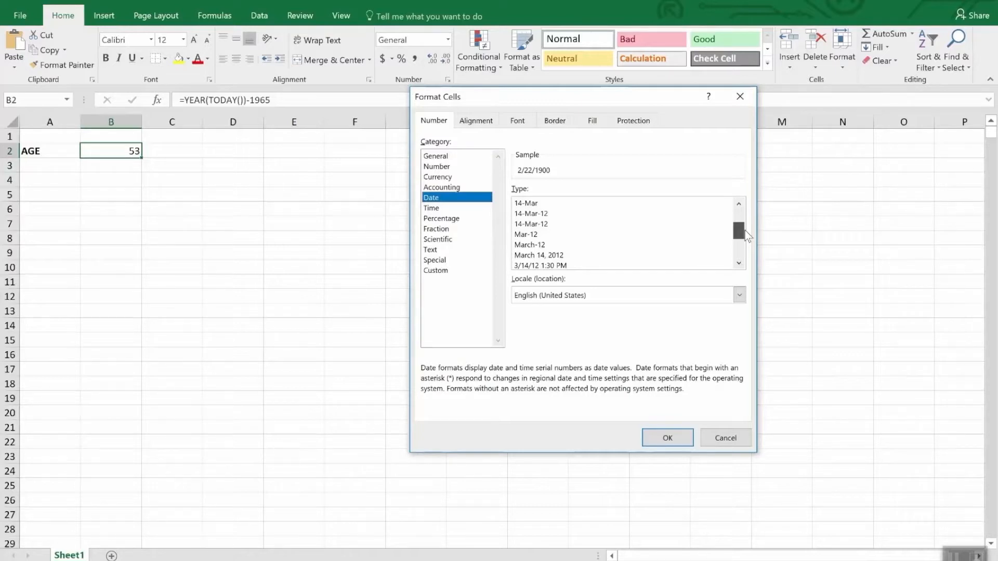
{"action": "left_click_drag", "start_coordinate": [744, 231], "coordinate": [746, 240]}
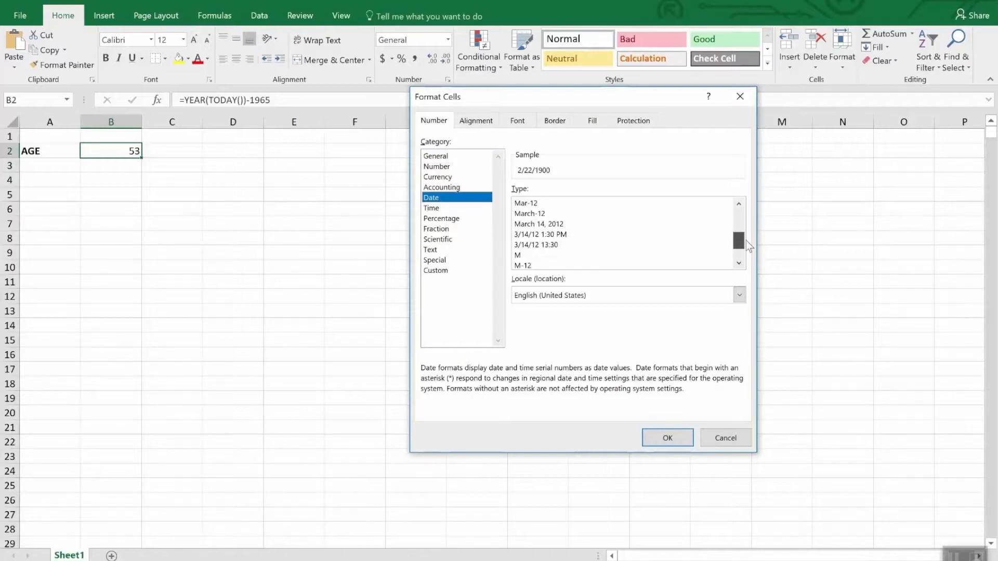
{"action": "left_click", "coordinate": [433, 207]}
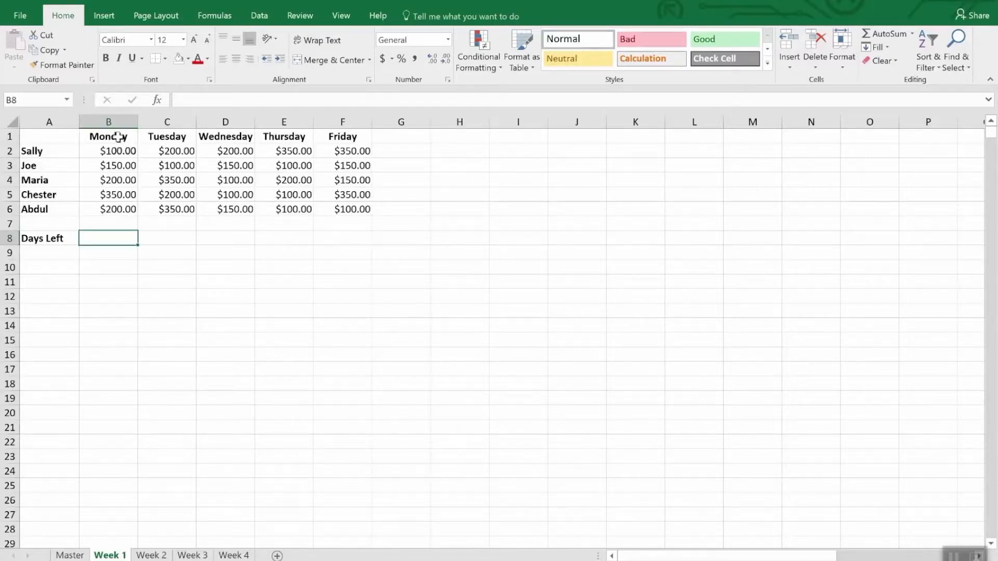
Replace the Monday header in cell B1 of the Week 1 sheet with the date 4/2/2018.
{"action": "left_click", "coordinate": [118, 137]}
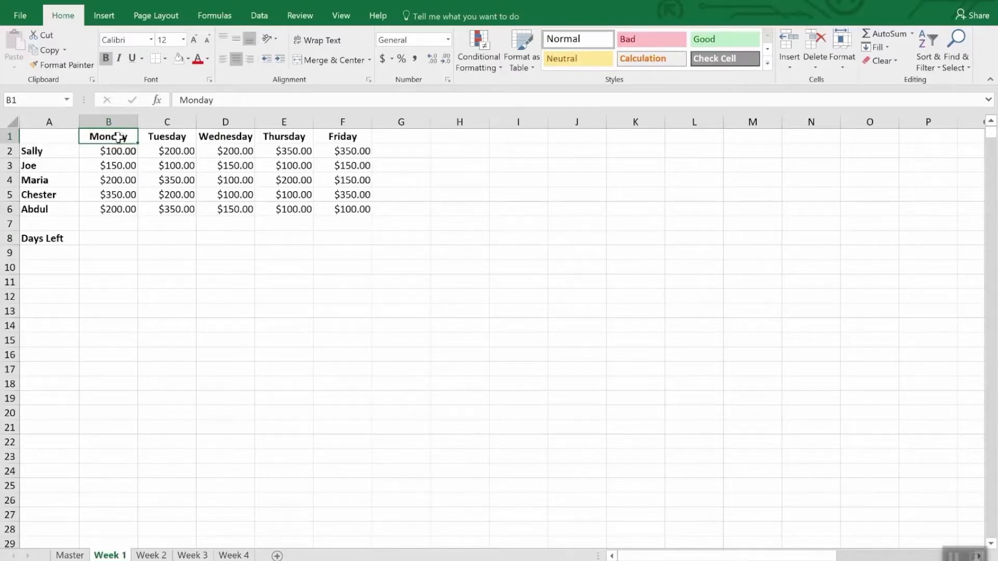
{"action": "type", "text": "4/"}
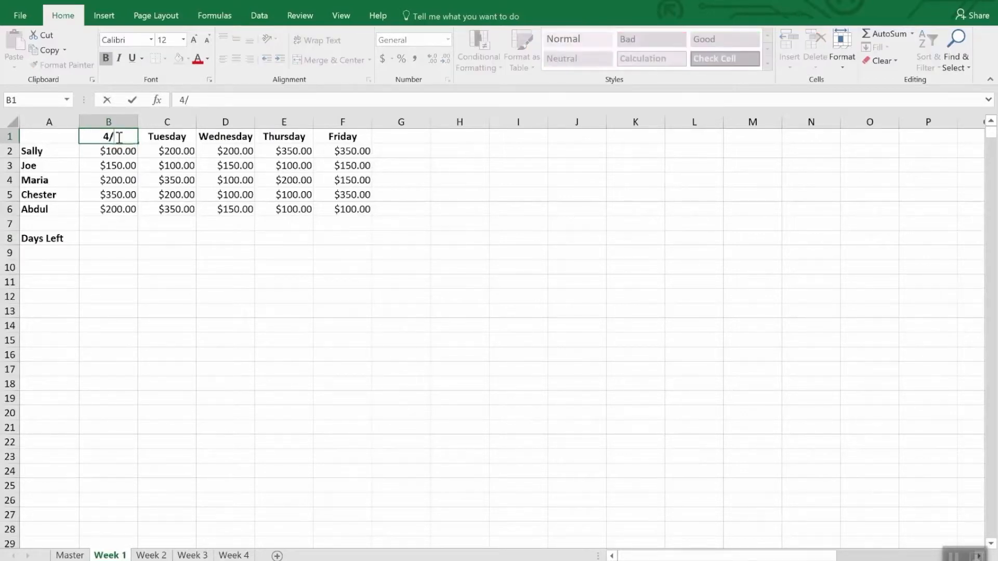
{"action": "type", "text": "2/20"}
{"action": "type", "text": "18"}
{"action": "key", "text": "Return"}
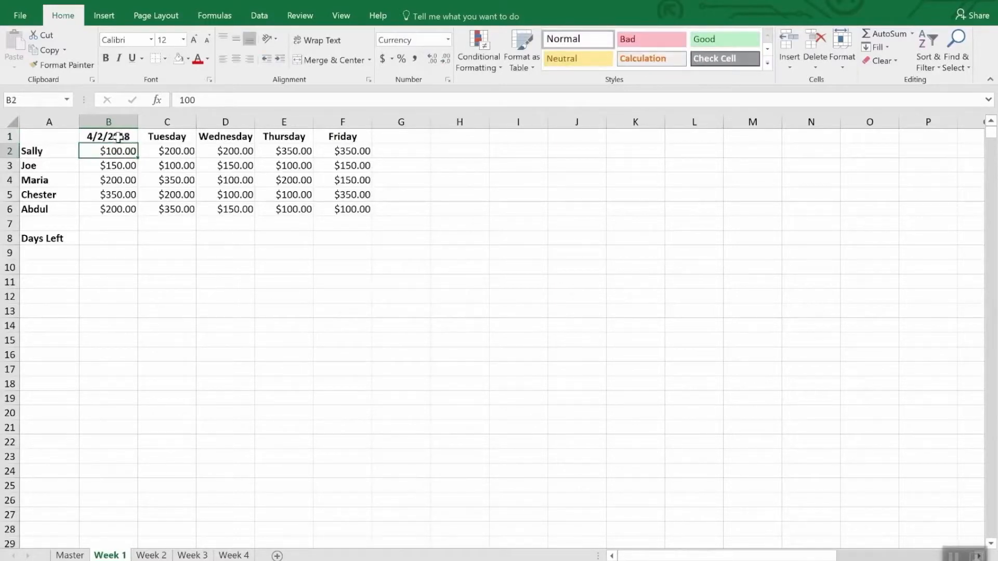
Replace the Tuesday header in C1 with the formula =B1+1 to produce the following day's date.
{"action": "left_click", "coordinate": [118, 137]}
{"action": "key", "text": "Right"}
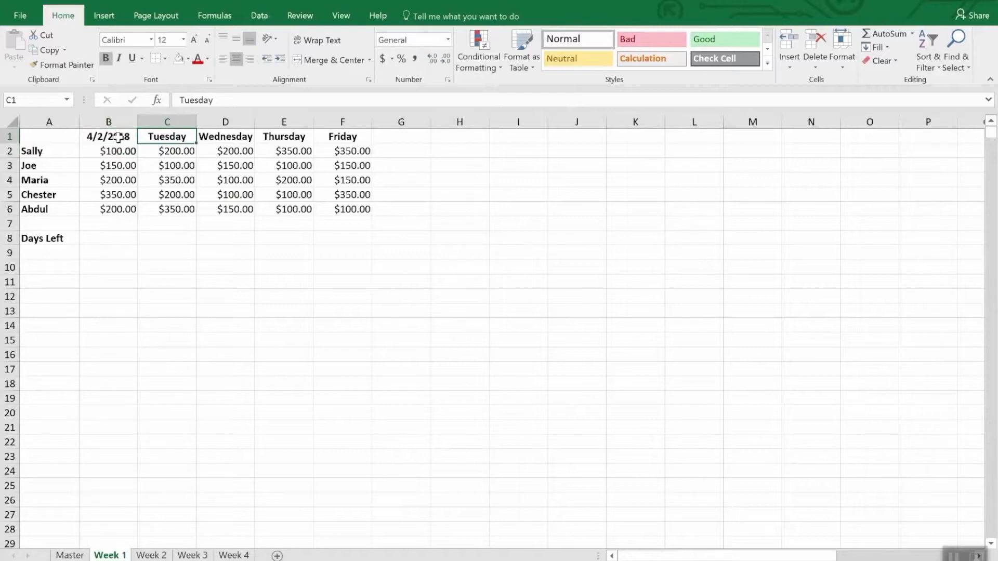
{"action": "type", "text": "=b"}
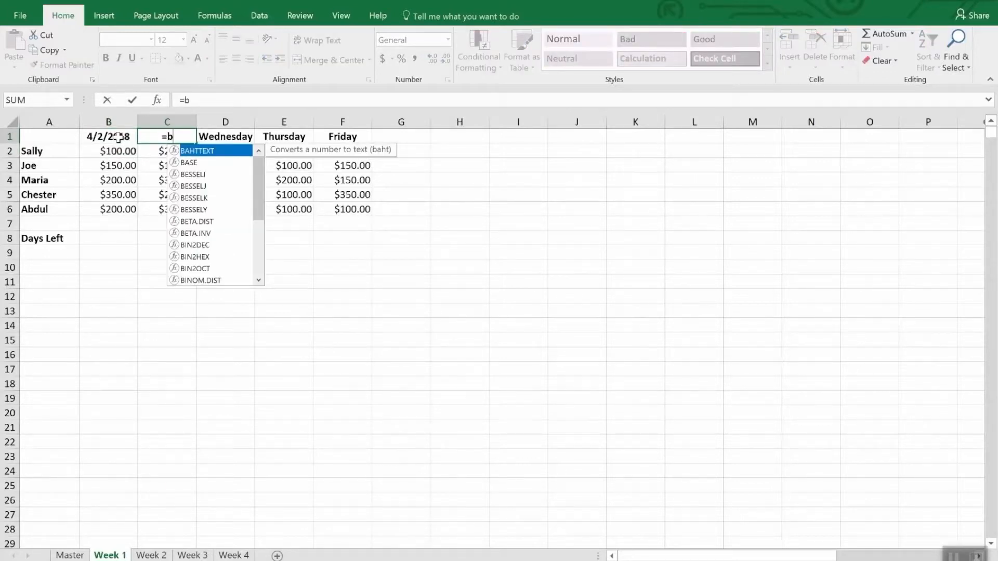
{"action": "type", "text": "2"}
{"action": "key", "text": "BackSpace"}
{"action": "type", "text": "1"}
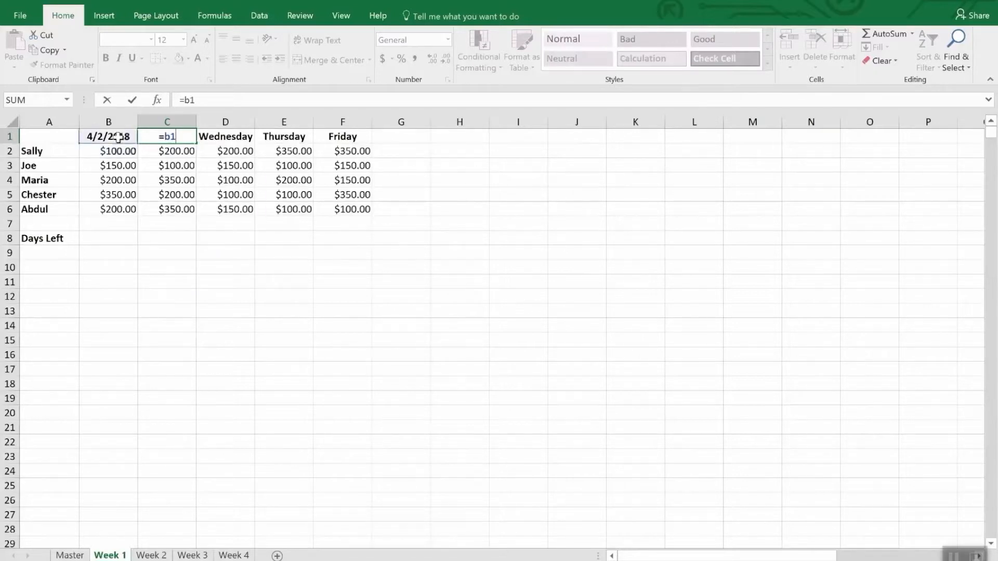
{"action": "type", "text": "+1"}
{"action": "key", "text": "Return"}
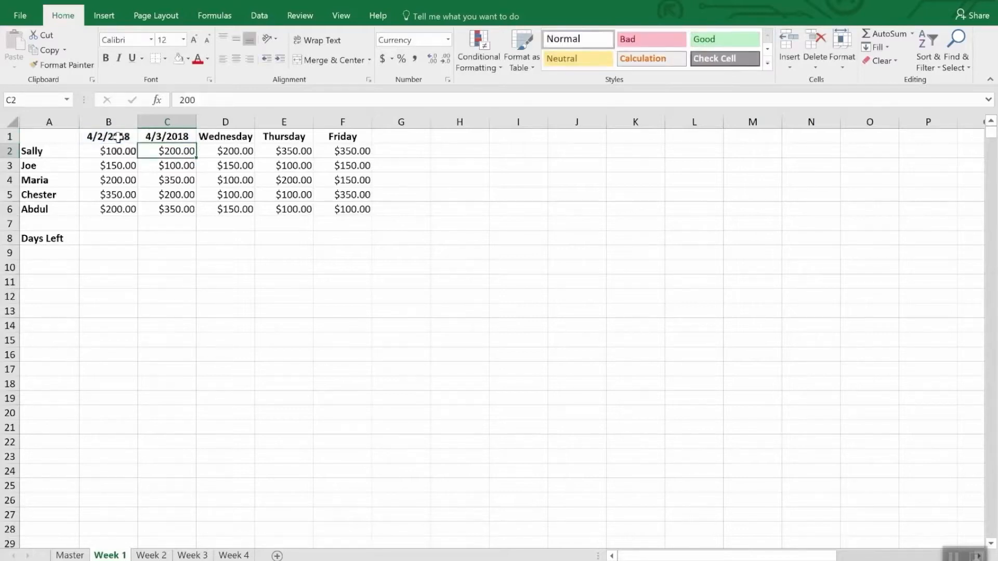
Copy the next-day formula from C1 over the Wednesday, Thursday and Friday headers in D1 through F1.
{"action": "key", "text": "Up"}
{"action": "key", "text": "ctrl+c"}
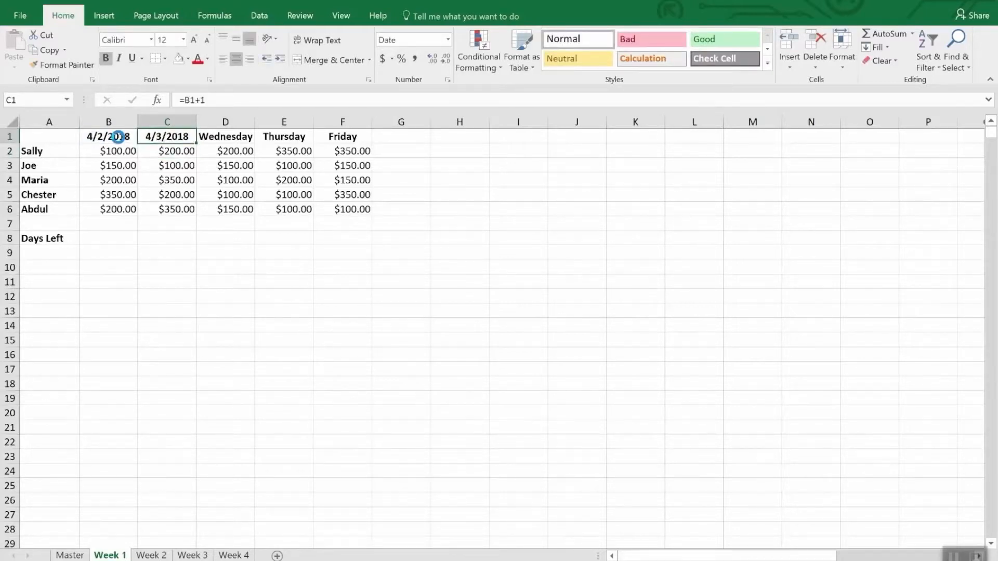
{"action": "key", "text": "Right"}
{"action": "key", "text": "ctrl+v"}
{"action": "key", "text": "Right"}
{"action": "key", "text": "ctrl+v"}
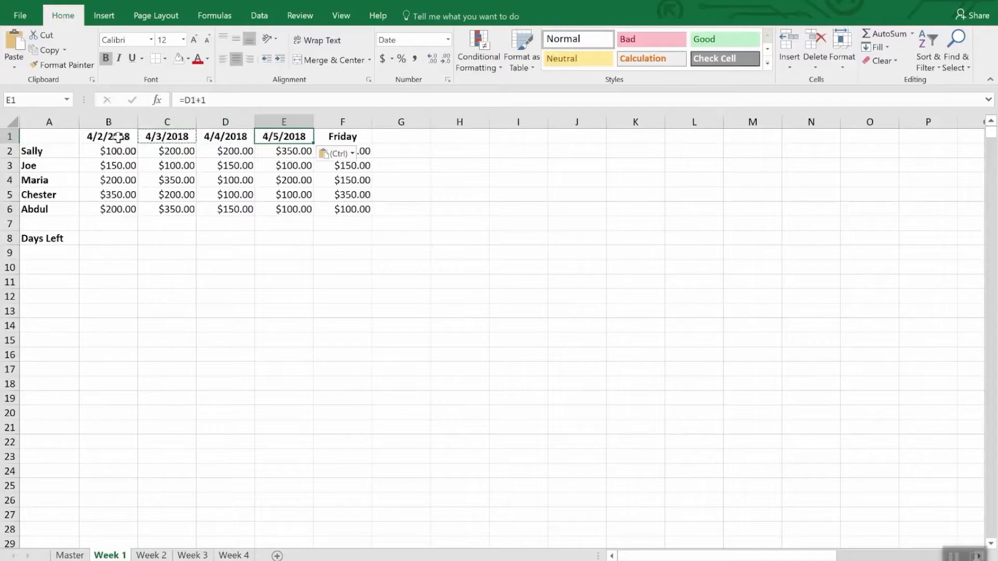
{"action": "key", "text": "Right"}
{"action": "key", "text": "ctrl+v"}
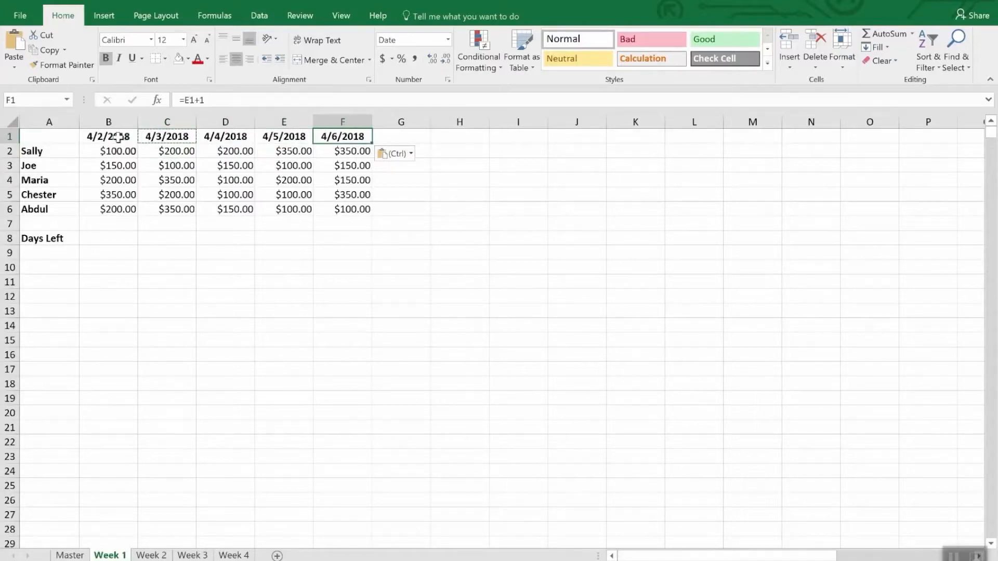
Paste the copied date formula over the weekday headers in B1:F1 of the Week 2 sheet.
{"action": "left_click_drag", "start_coordinate": [104, 138], "coordinate": [341, 137]}
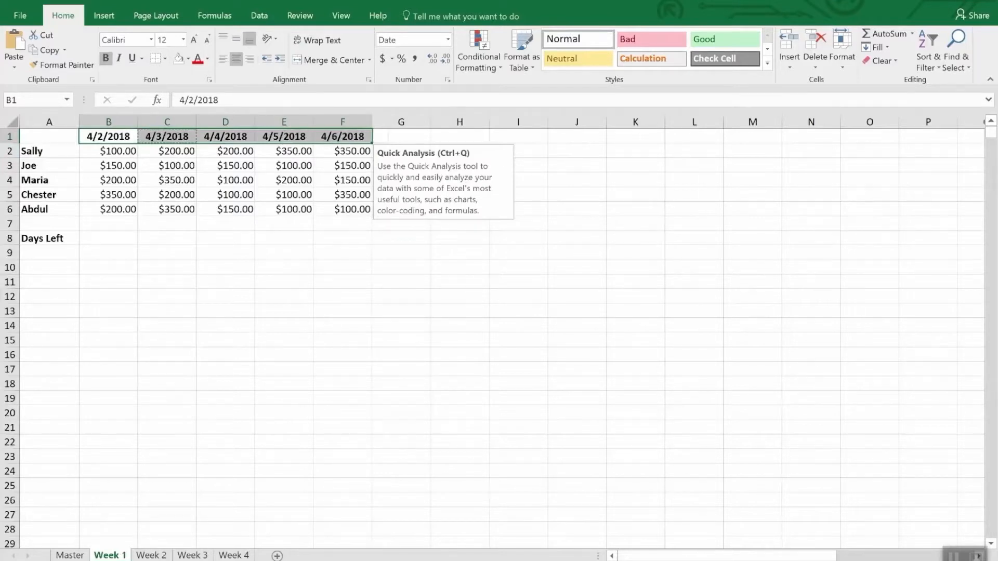
{"action": "left_click", "coordinate": [149, 555]}
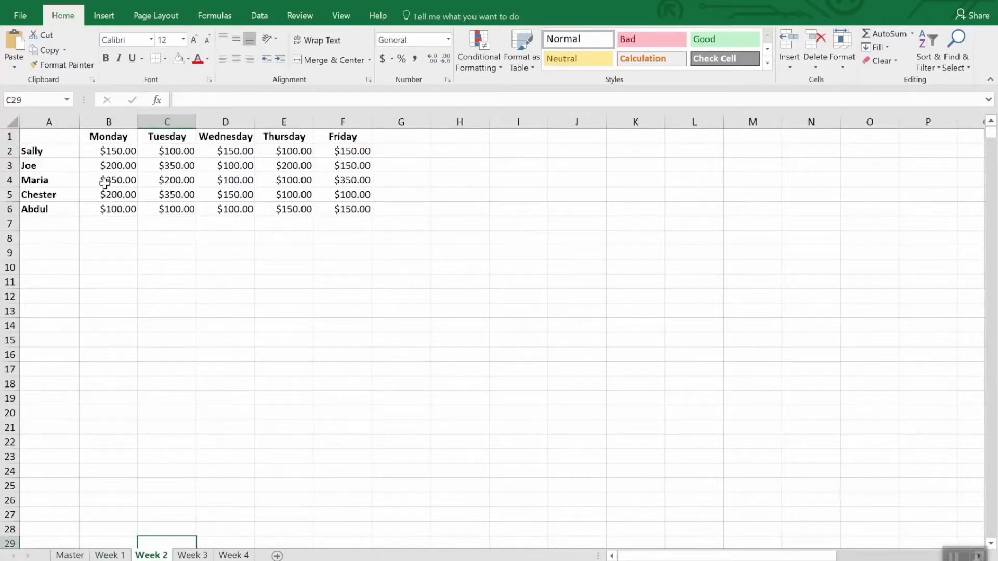
{"action": "left_click_drag", "start_coordinate": [104, 137], "coordinate": [323, 139]}
{"action": "key", "text": "ctrl+v"}
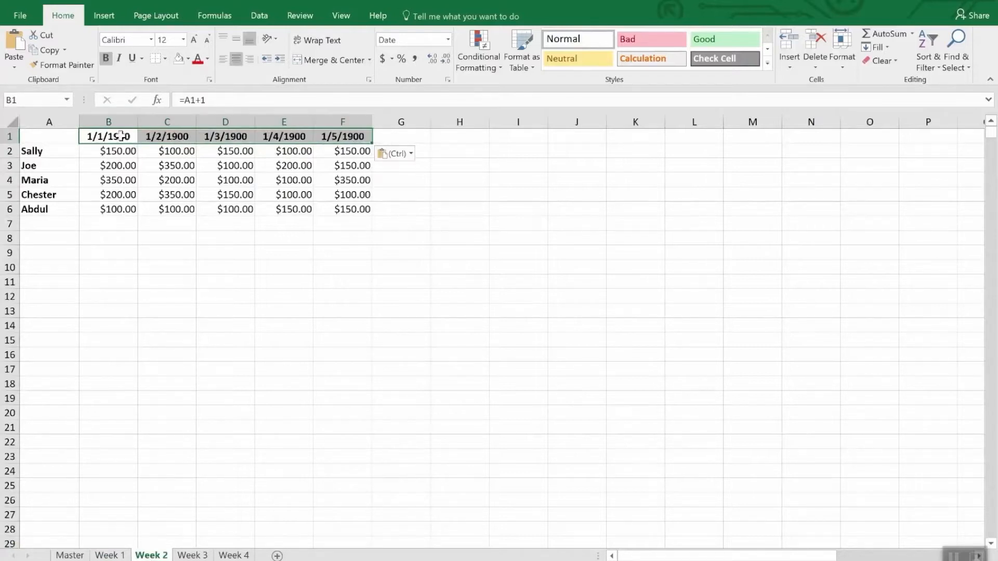
Set the starting date in cell B1 of the Week 2 sheet to 4/9/2018.
{"action": "left_click", "coordinate": [111, 137]}
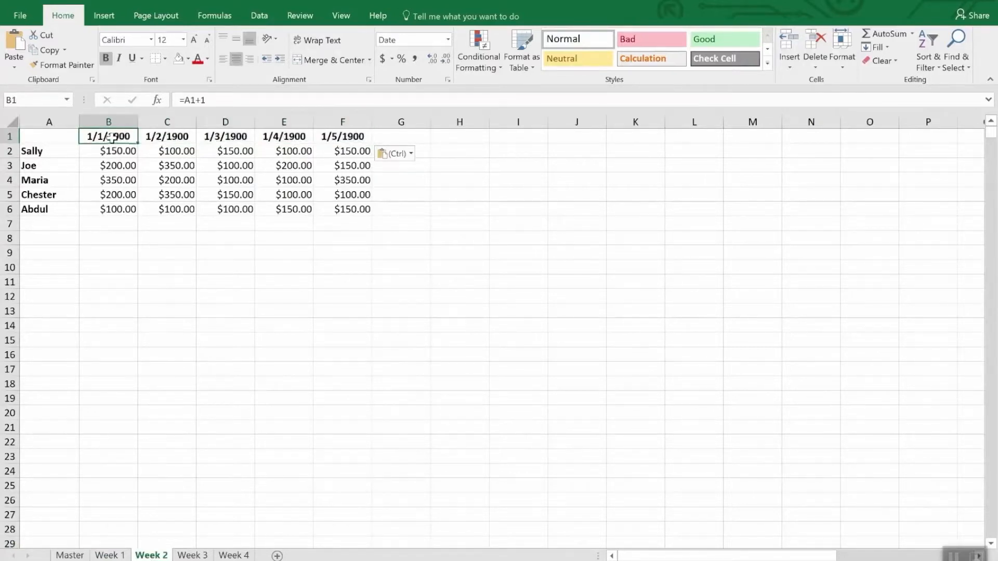
{"action": "type", "text": "4/"}
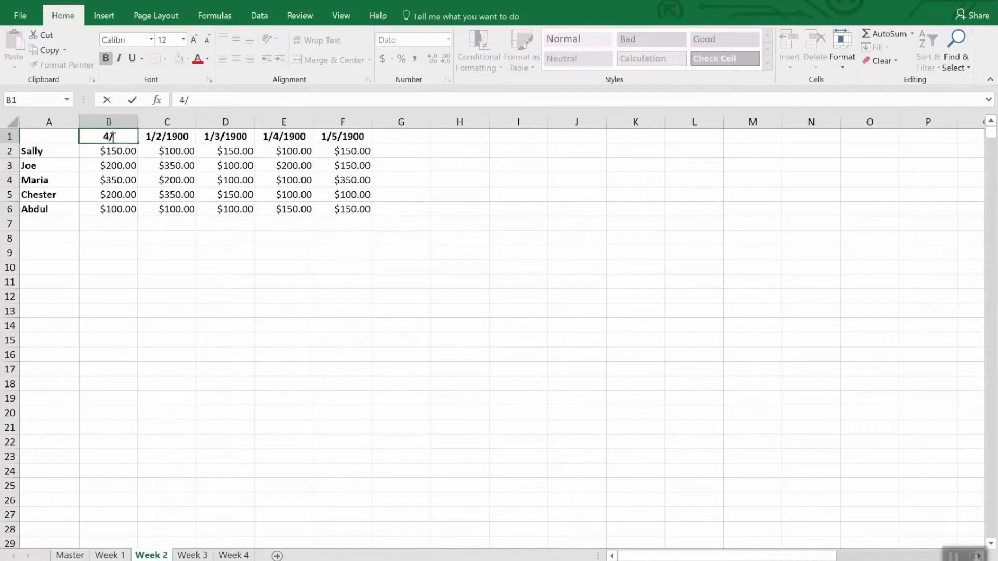
{"action": "type", "text": "9/18"}
{"action": "key", "text": "Return"}
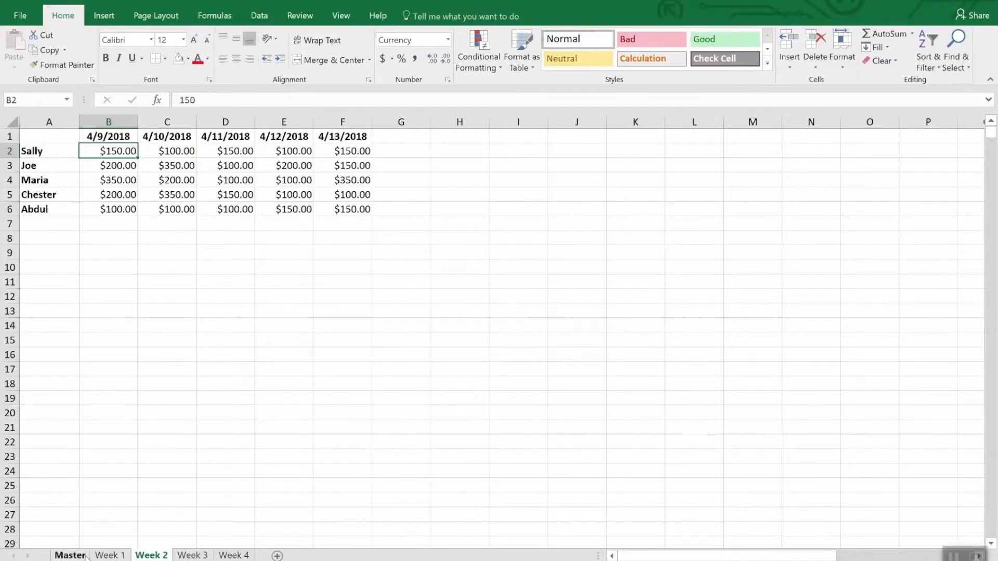
Enter the formula =DATE(2018,4,30)-TODAY() in the Days Left cell B8 of the Week 1 sheet.
{"action": "left_click", "coordinate": [106, 555]}
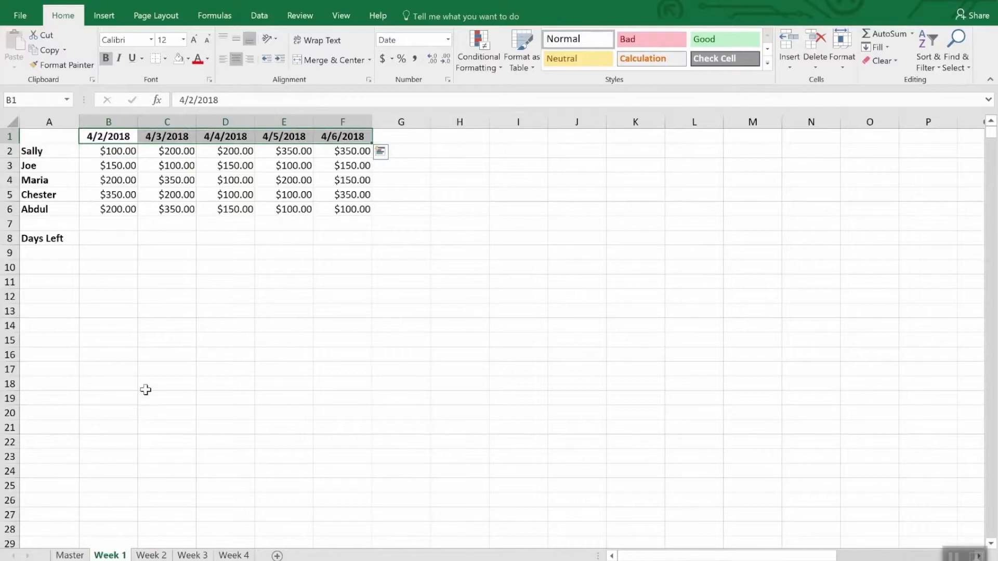
{"action": "left_click", "coordinate": [106, 240]}
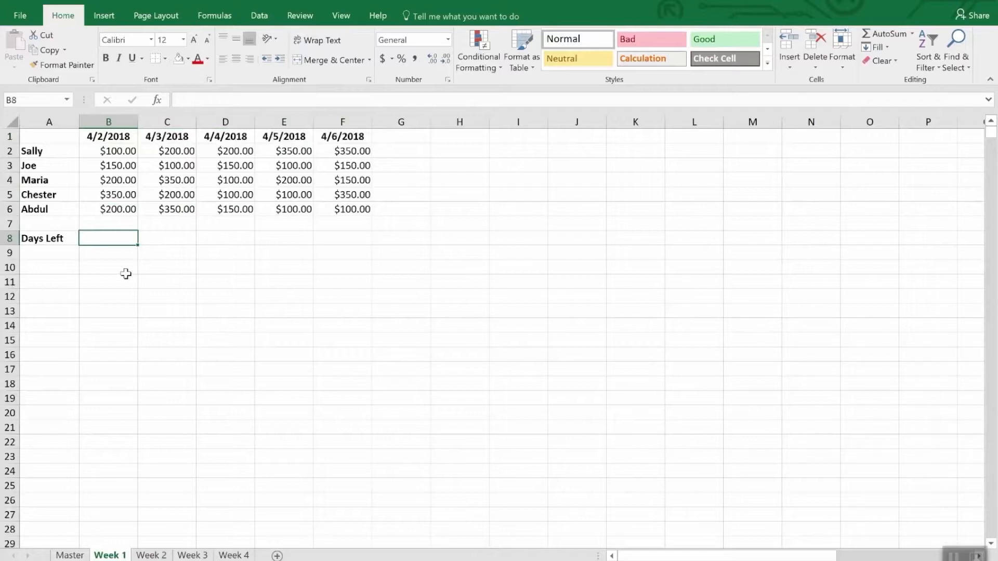
{"action": "type", "text": "="}
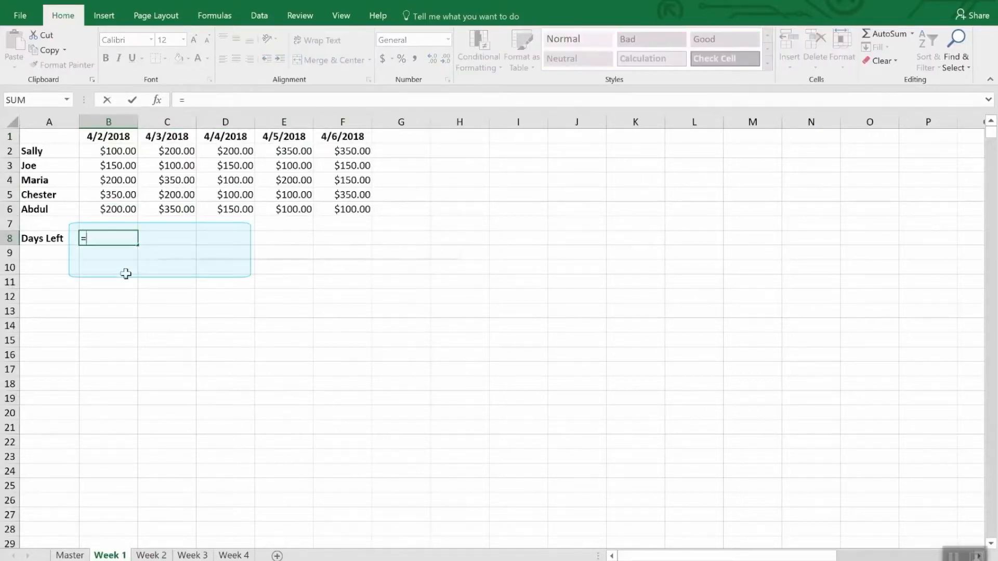
{"action": "type", "text": "Date"}
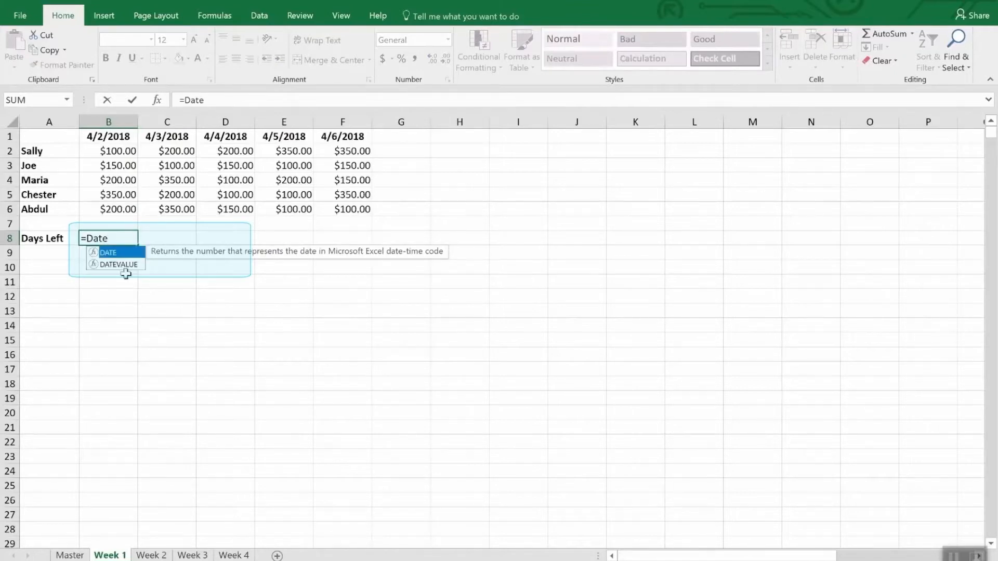
{"action": "type", "text": "("}
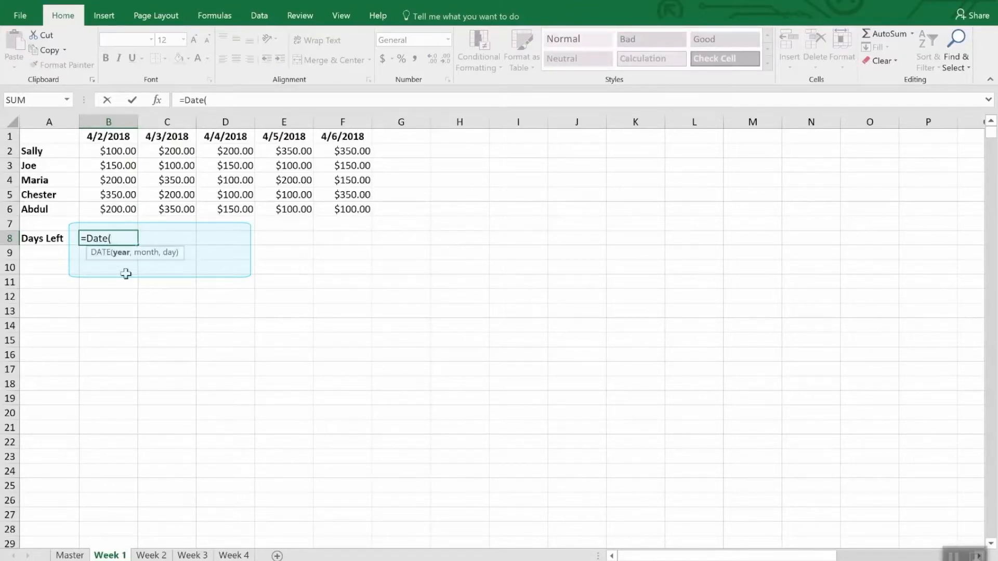
{"action": "type", "text": "2018,4,30)"}
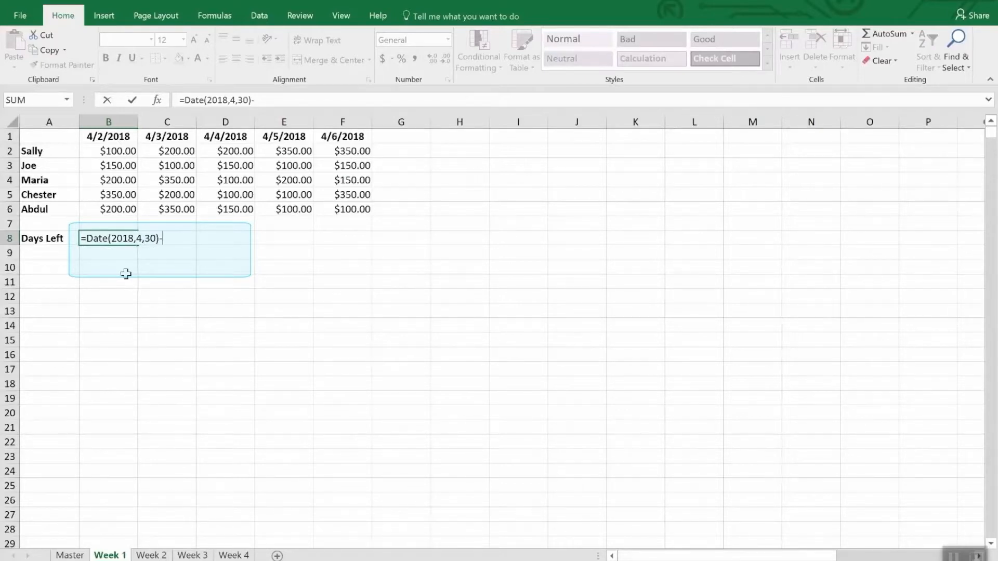
{"action": "type", "text": "-today"}
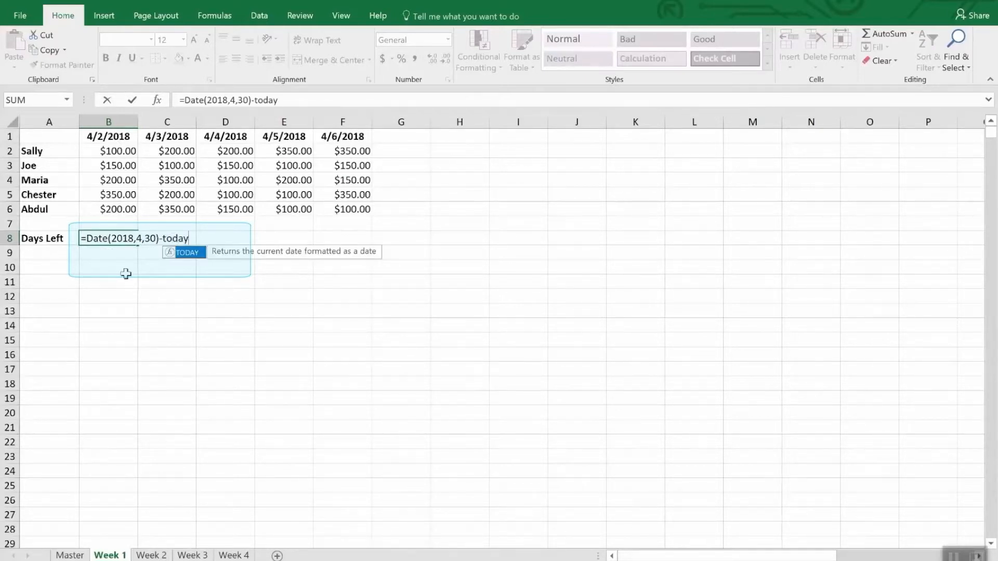
{"action": "type", "text": "()"}
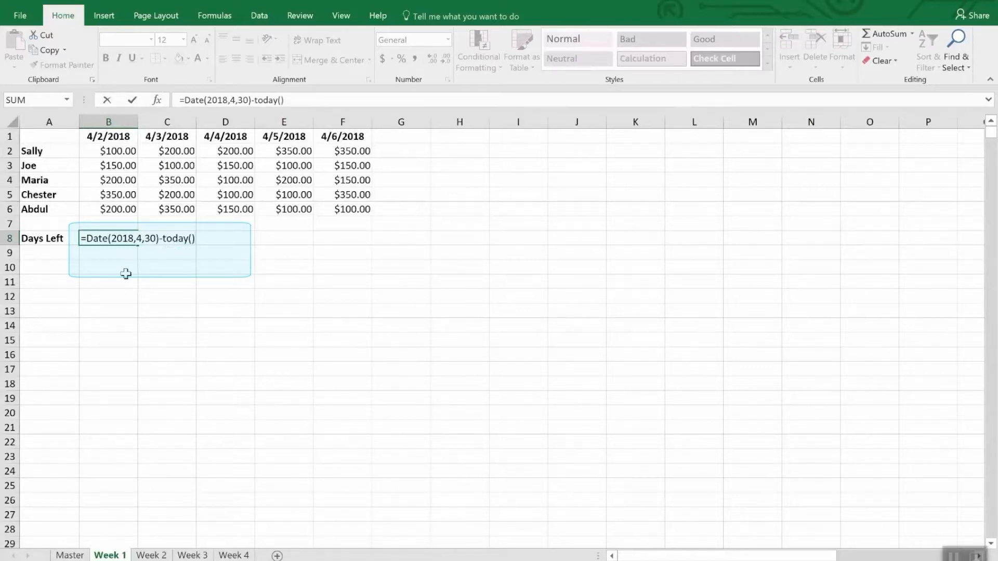
{"action": "key", "text": "Return"}
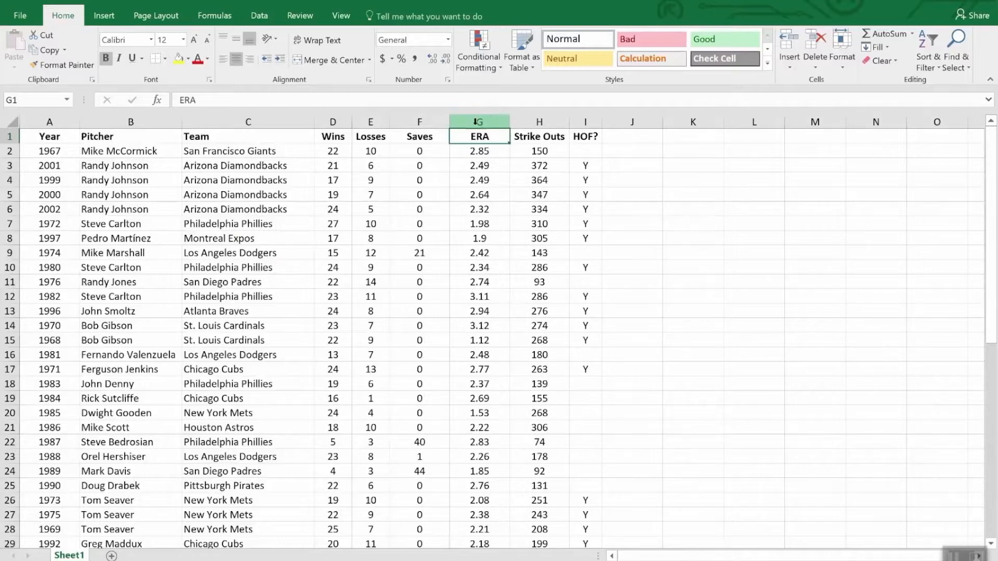
Highlight values in the ERA column that are less than 2.00 with Light Red Fill with Dark Red Text.
{"action": "left_click", "coordinate": [473, 121]}
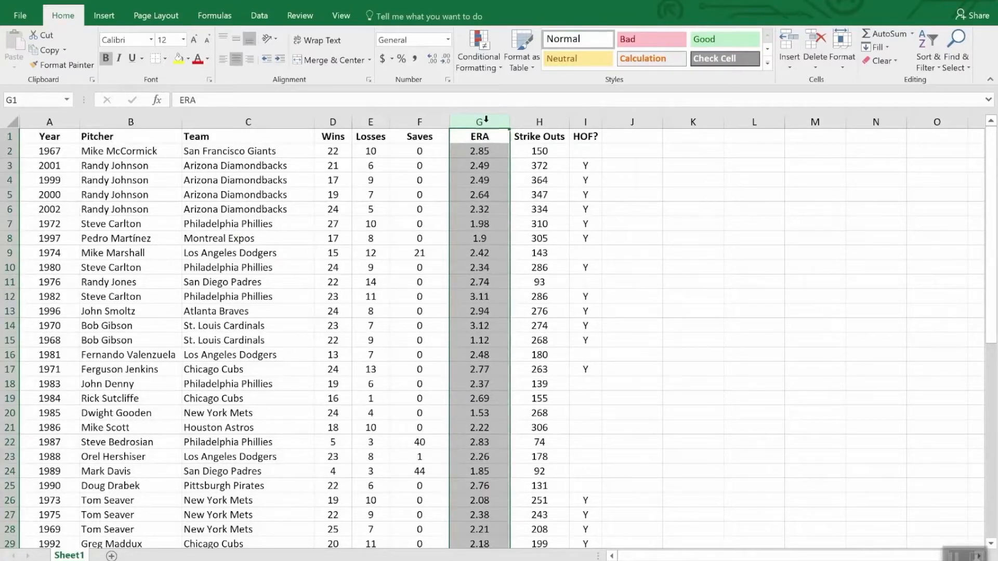
{"action": "left_click", "coordinate": [477, 41]}
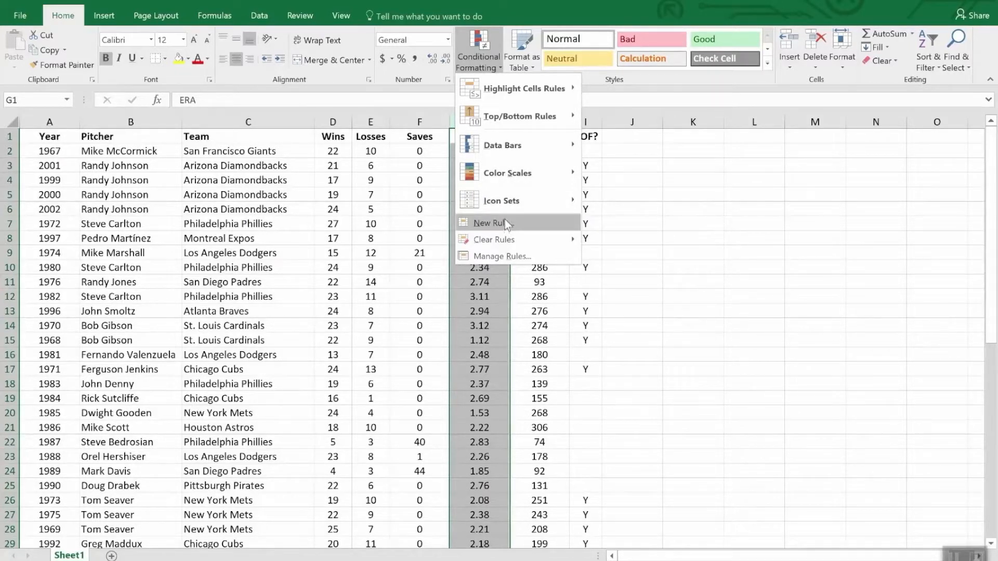
{"action": "mouse_move", "coordinate": [505, 90]}
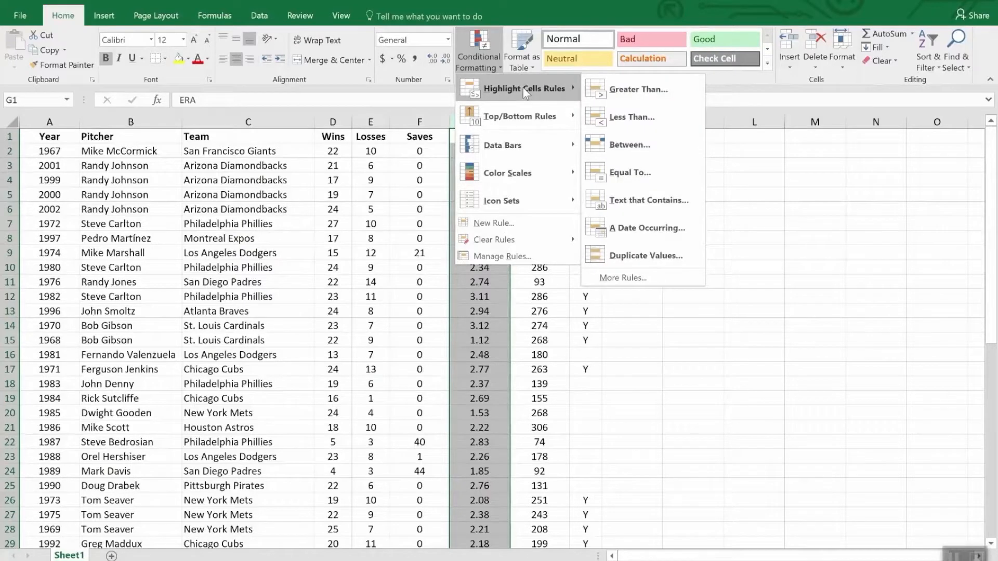
{"action": "left_click", "coordinate": [645, 127]}
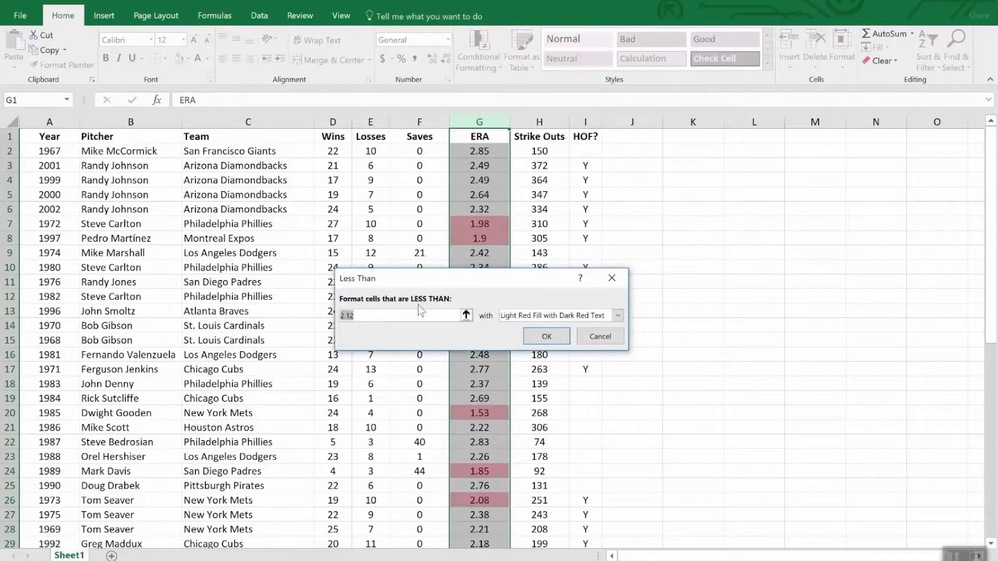
{"action": "type", "text": "2"}
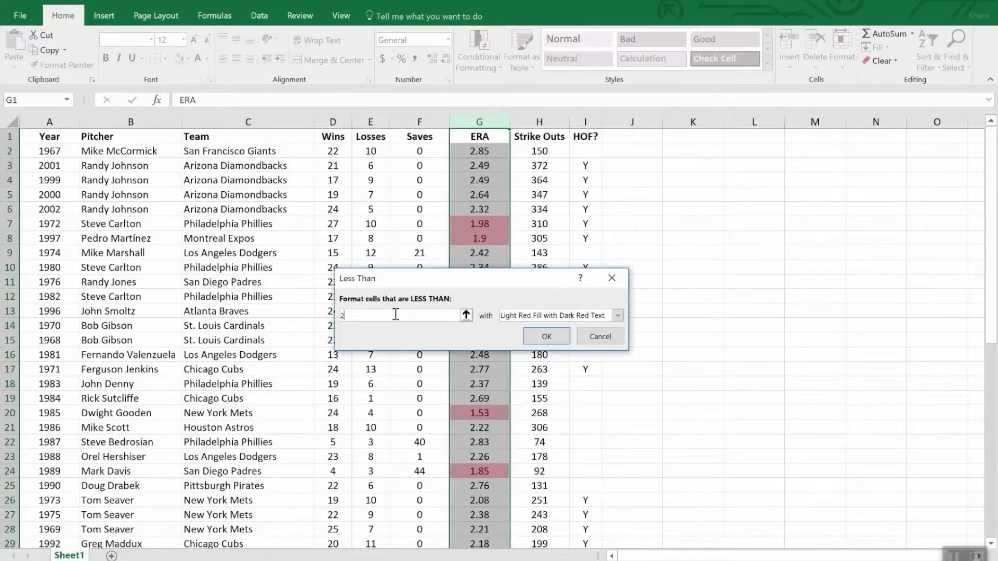
{"action": "type", "text": ".00"}
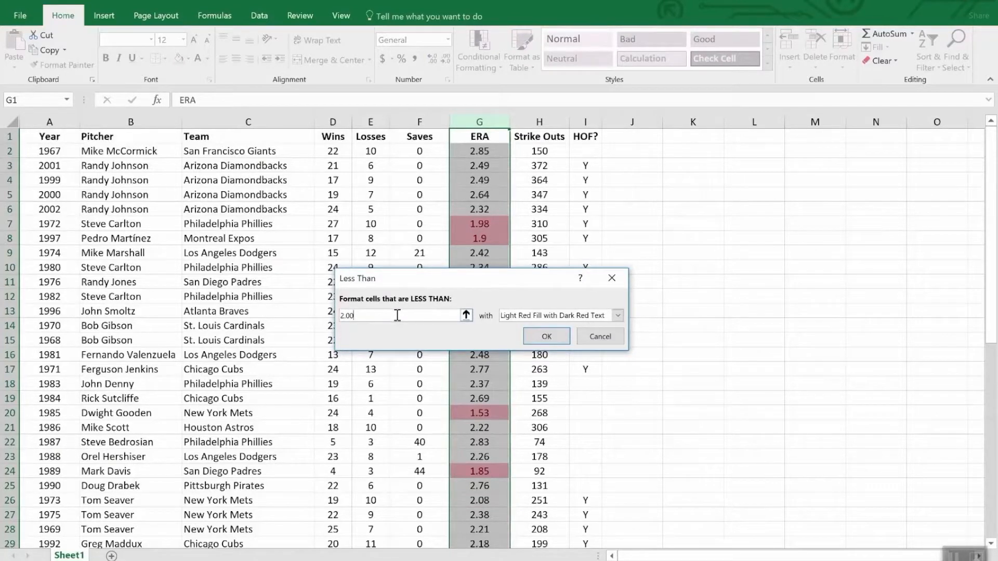
{"action": "left_click", "coordinate": [546, 337]}
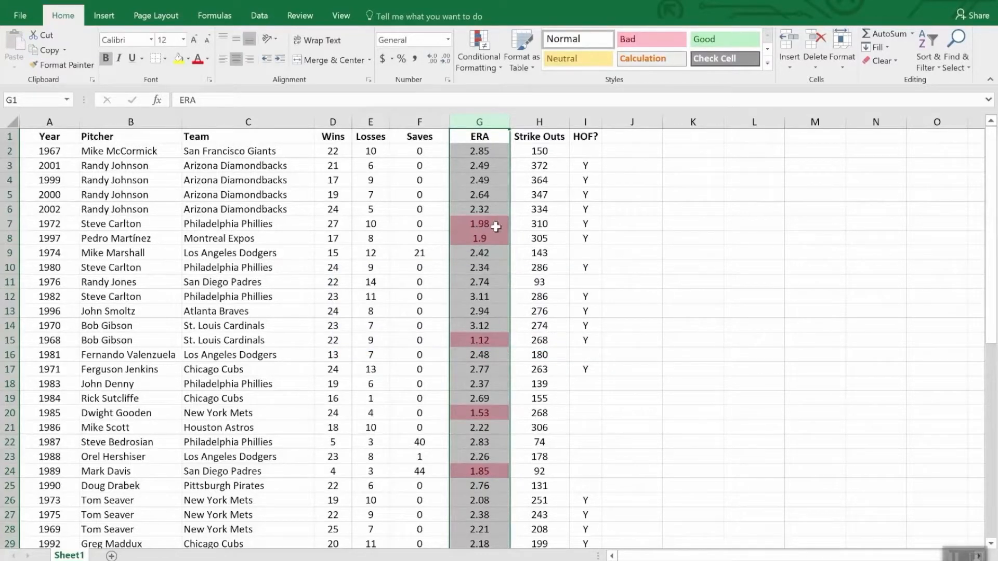
{"action": "scroll", "coordinate": [501, 407], "scroll_direction": "down", "scroll_amount": 12}
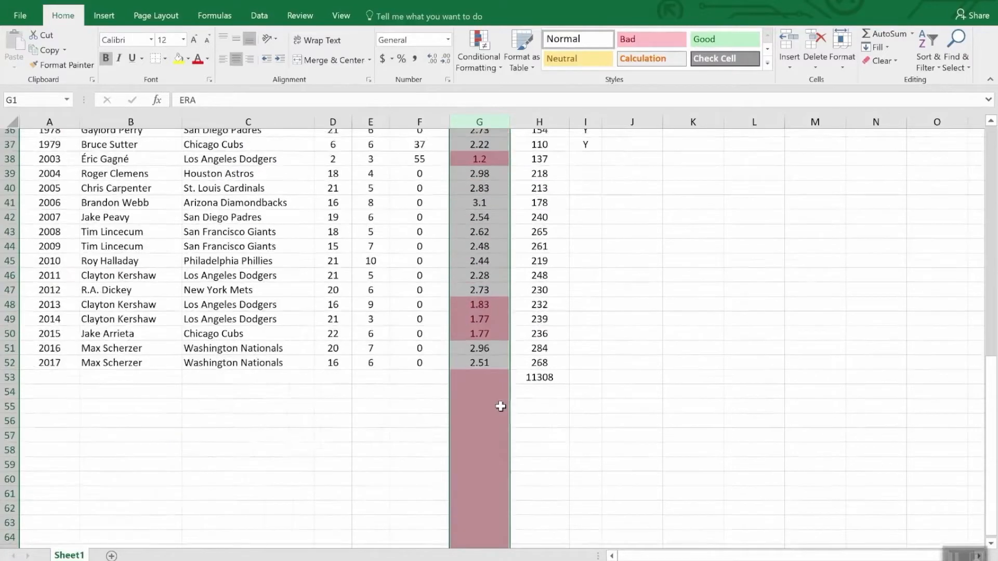
{"action": "scroll", "coordinate": [490, 337], "scroll_direction": "up", "scroll_amount": 8}
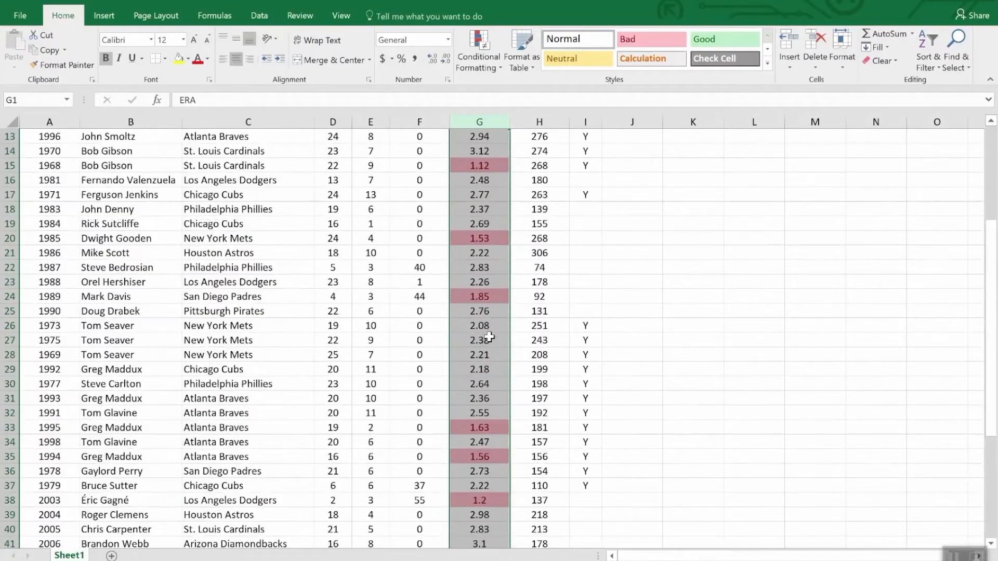
{"action": "scroll", "coordinate": [490, 338], "scroll_direction": "down", "scroll_amount": 8}
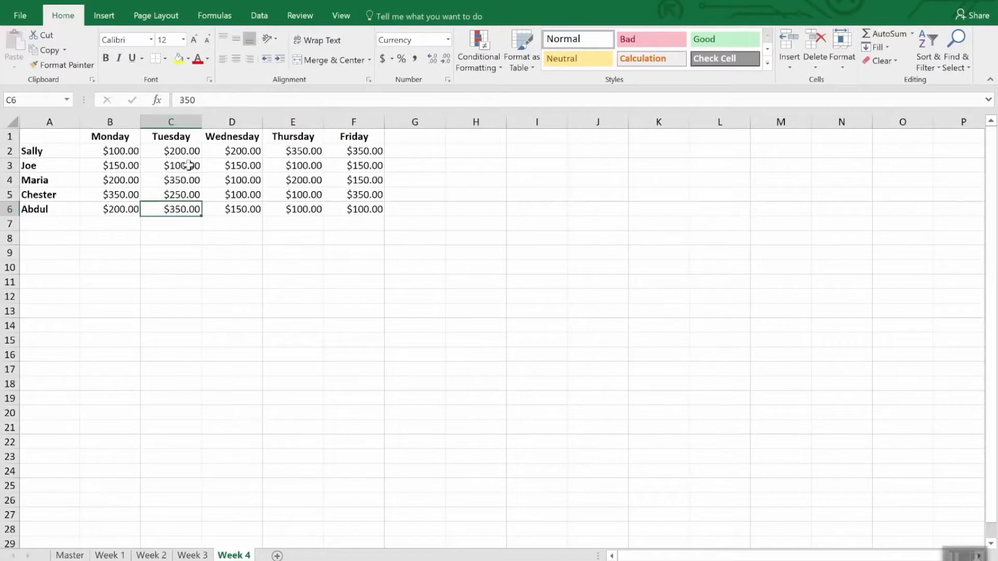
Start a new conditional formatting rule for B2:F6 on the Week 4 sheet, using the Icon Sets format style.
{"action": "mouse_move", "coordinate": [111, 151]}
{"action": "left_mouse_down"}
{"action": "mouse_move", "coordinate": [171, 179]}
{"action": "mouse_move", "coordinate": [194, 167]}
{"action": "mouse_move", "coordinate": [367, 221]}
{"action": "left_mouse_up"}
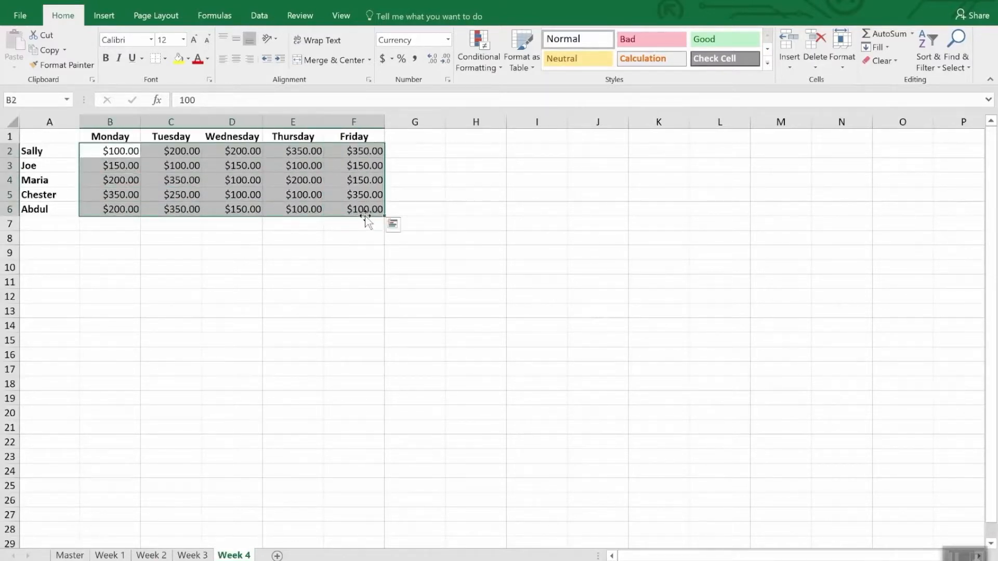
{"action": "left_click", "coordinate": [484, 44]}
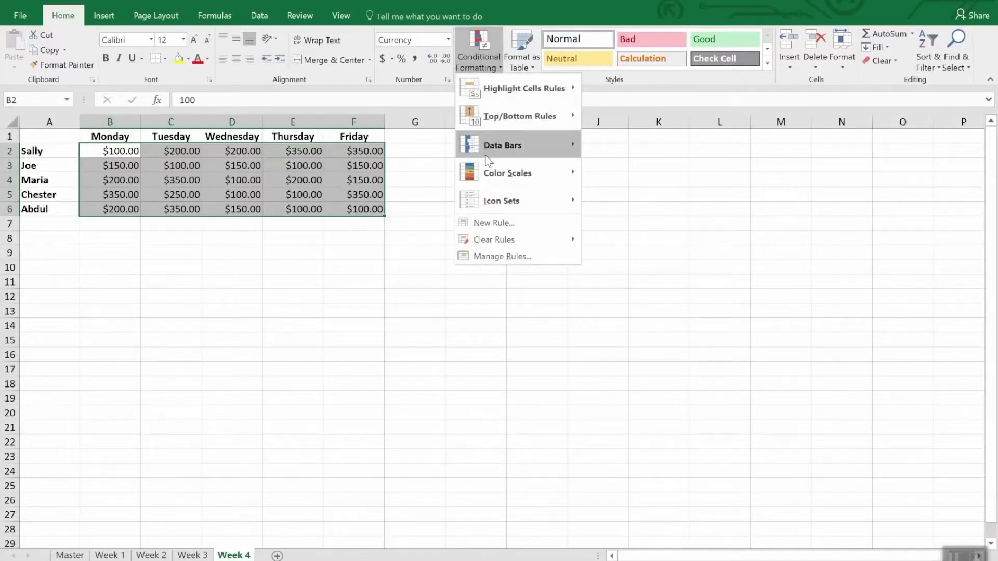
{"action": "left_click", "coordinate": [508, 229]}
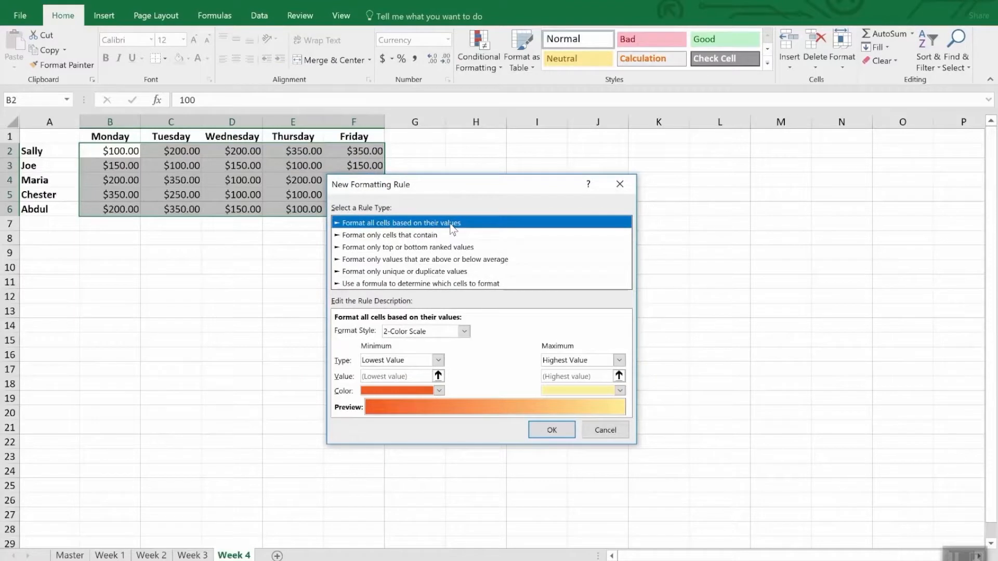
{"action": "left_click", "coordinate": [464, 332]}
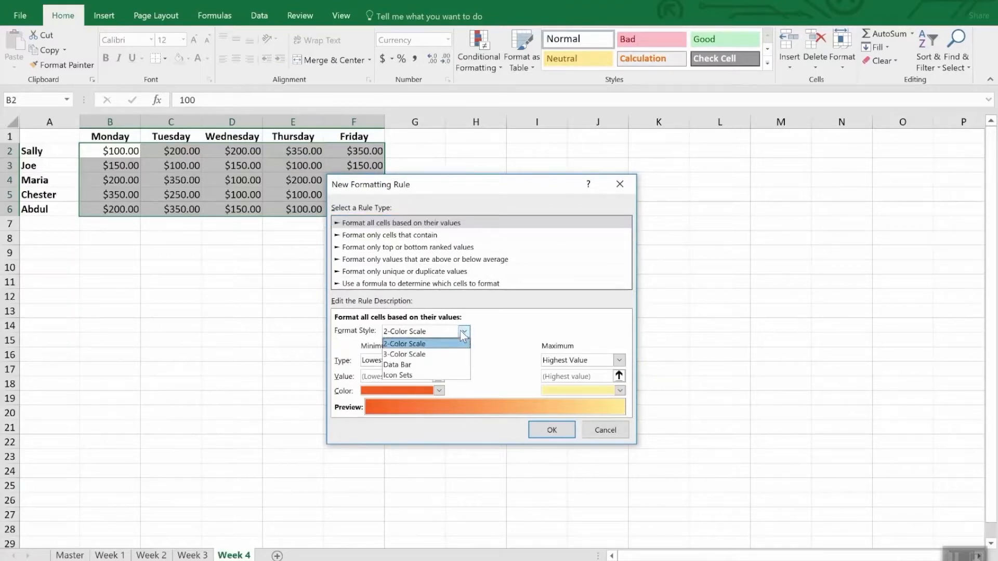
{"action": "left_click", "coordinate": [437, 375]}
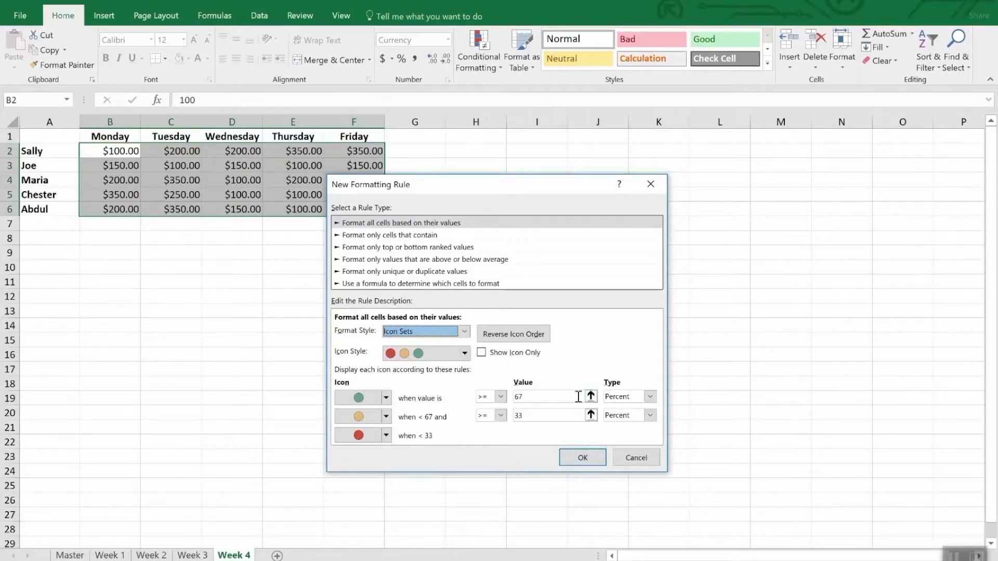
Set the green icon's threshold to type Number with a value of 300.
{"action": "left_click", "coordinate": [650, 397]}
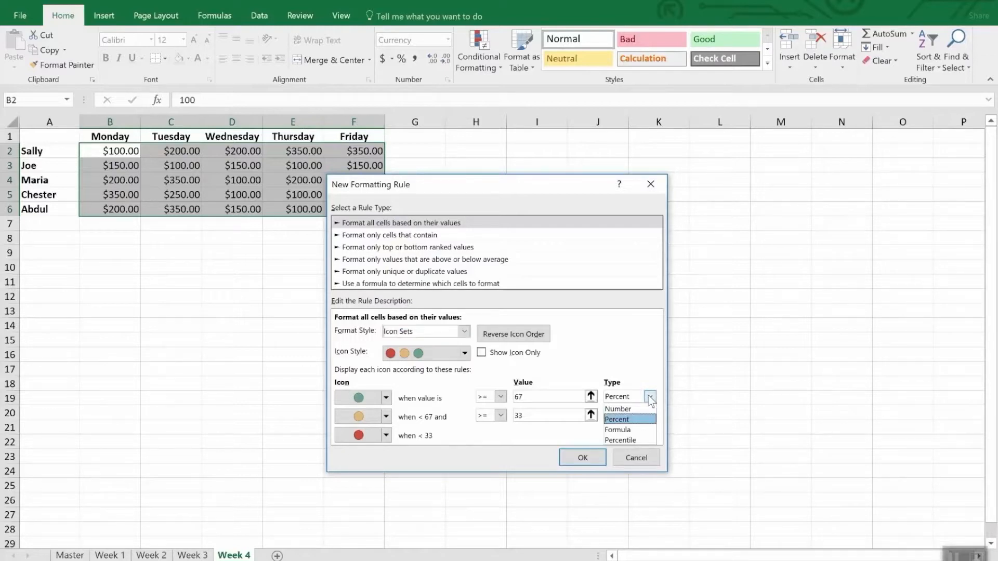
{"action": "left_click", "coordinate": [621, 406]}
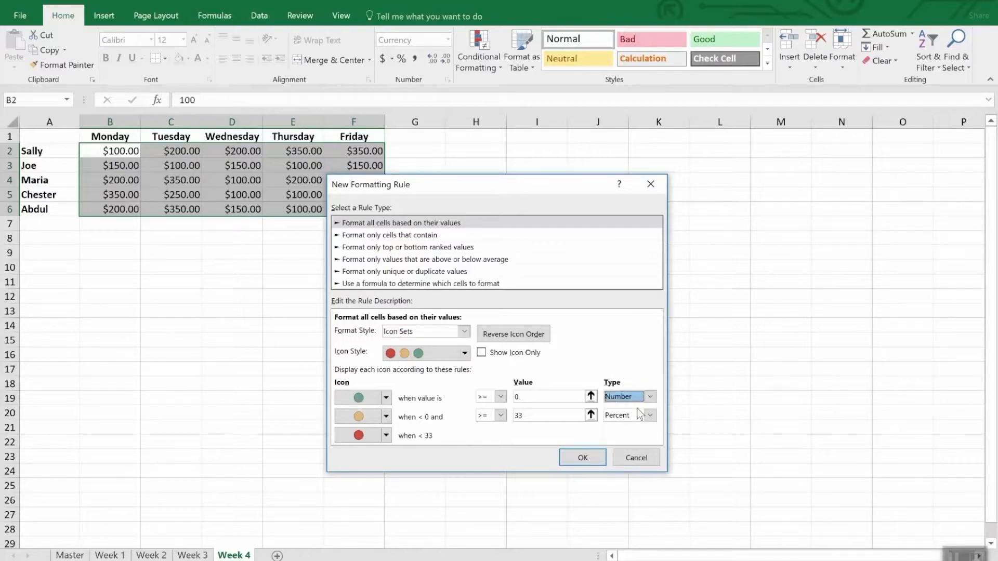
{"action": "double_click", "coordinate": [527, 396]}
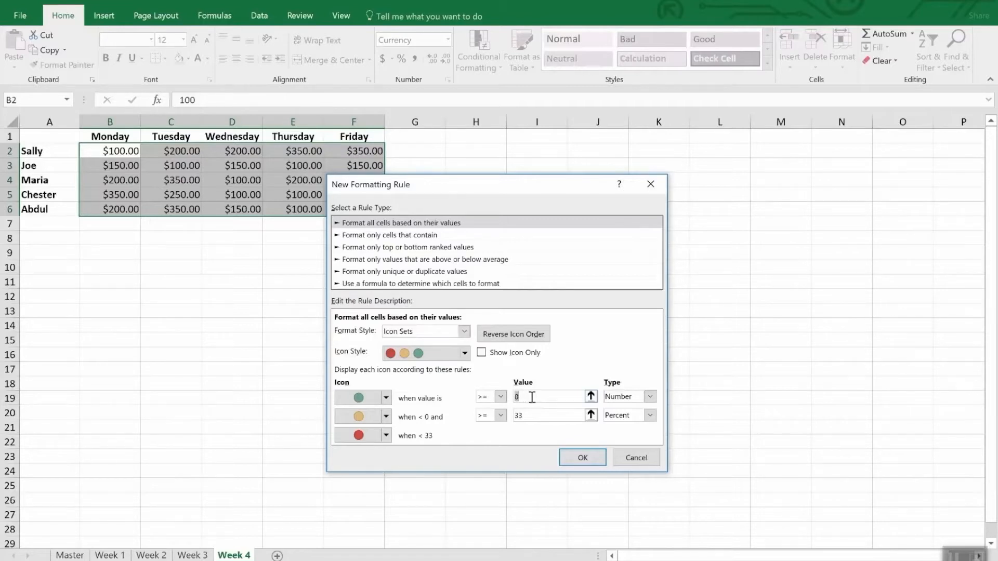
{"action": "type", "text": "300"}
Set the yellow icon's threshold to type Number with a value of 200 and apply the icon rule.
{"action": "left_click", "coordinate": [551, 416]}
{"action": "double_click", "coordinate": [551, 416]}
{"action": "type", "text": "20"}
{"action": "key", "text": "Tab"}
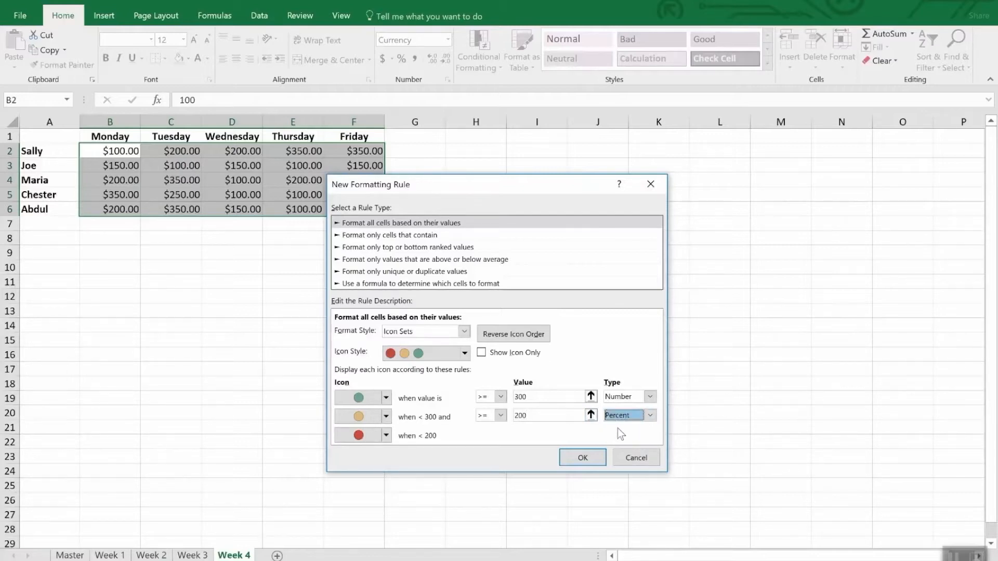
{"action": "left_click", "coordinate": [649, 414]}
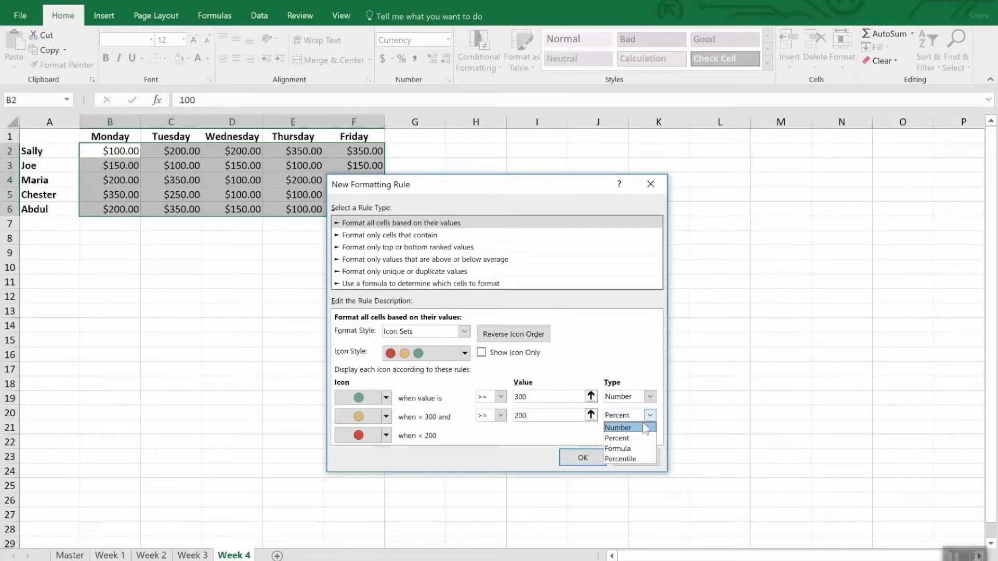
{"action": "left_click", "coordinate": [646, 428]}
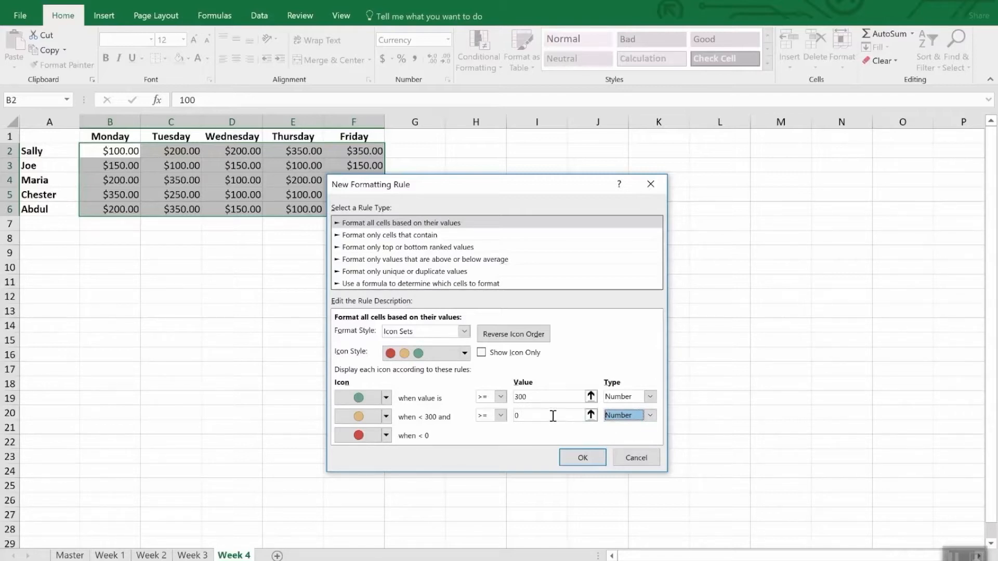
{"action": "key", "text": "shift+Tab"}
{"action": "type", "text": "200"}
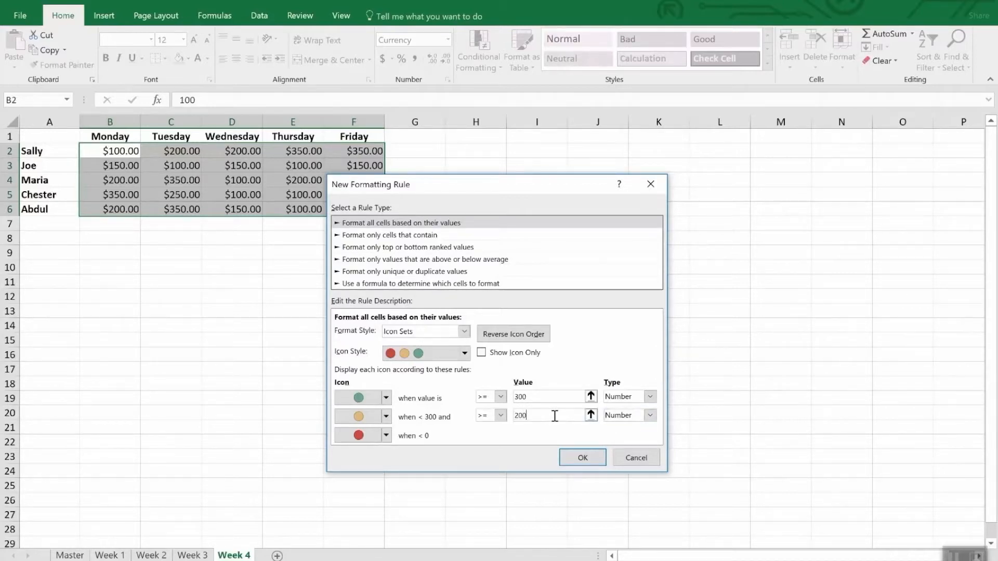
{"action": "left_click", "coordinate": [582, 457]}
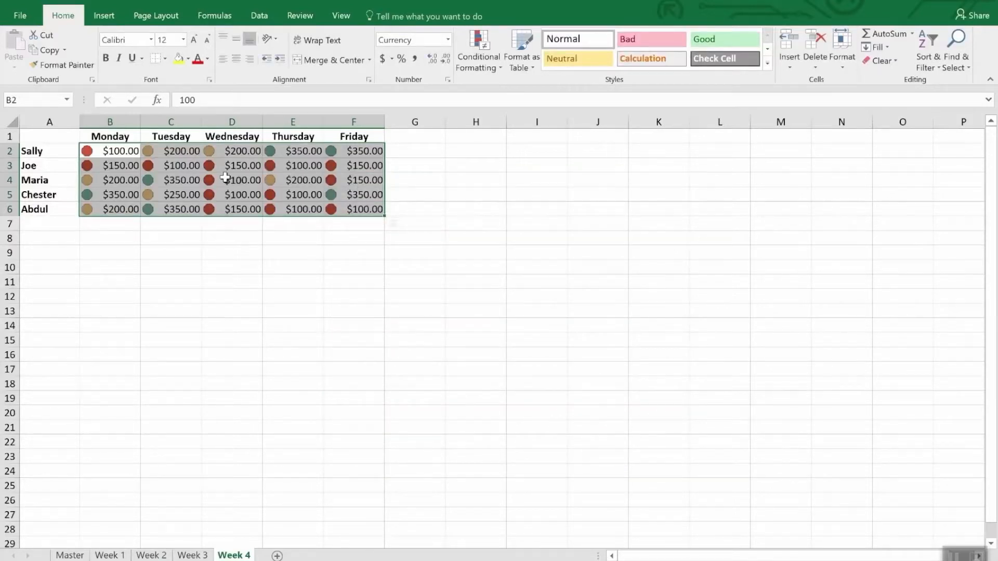
{"action": "left_click", "coordinate": [243, 244]}
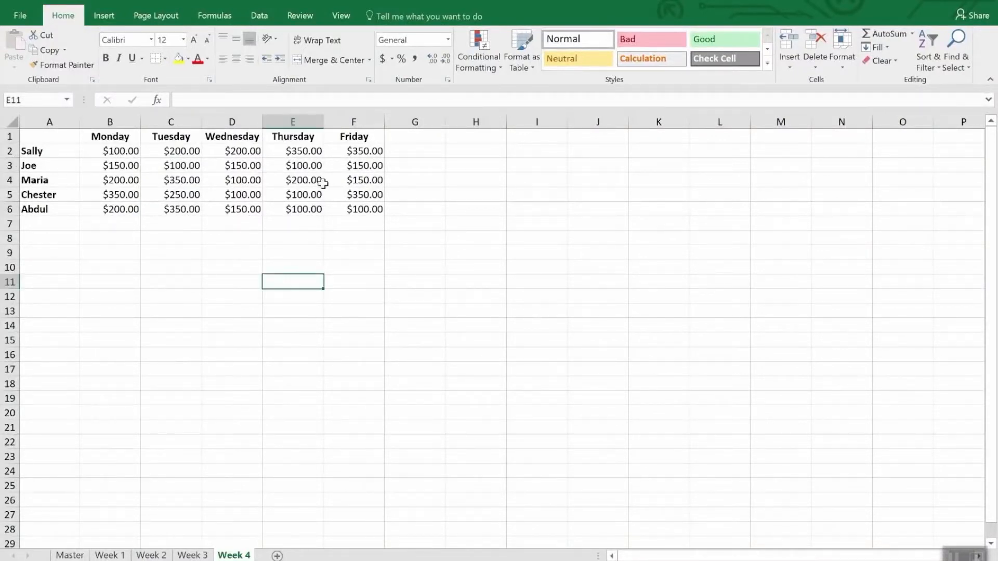
Create a formula-based conditional formatting rule for B2:F6 on the Week 4 sheet with the formula =b2<200.
{"action": "left_click_drag", "start_coordinate": [121, 155], "coordinate": [383, 213]}
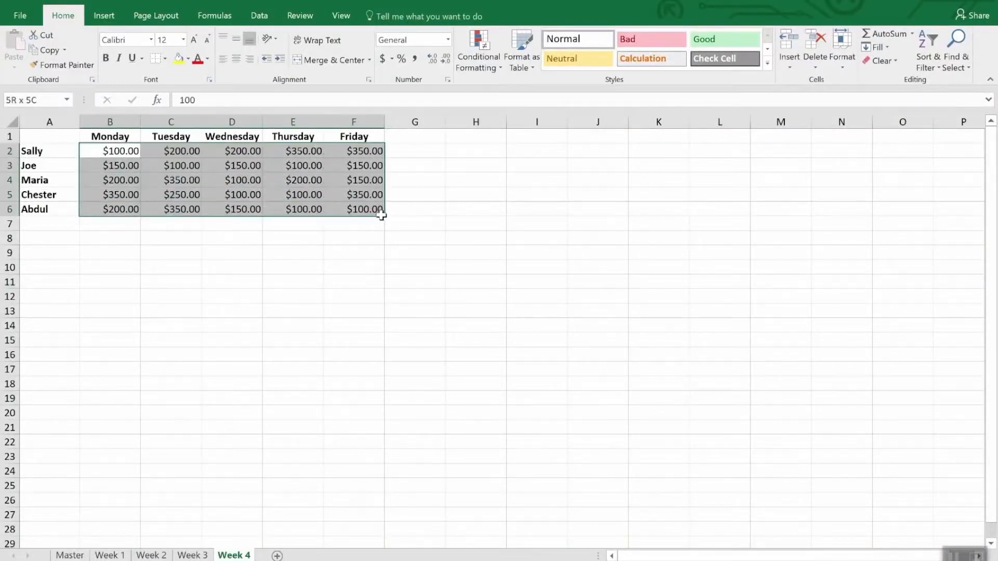
{"action": "left_click", "coordinate": [473, 47]}
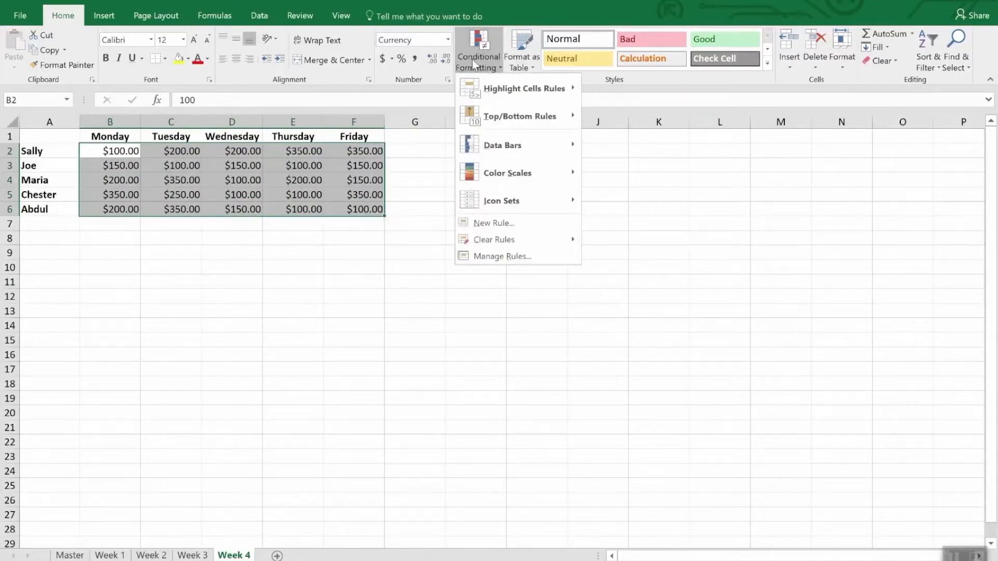
{"action": "left_click", "coordinate": [517, 228]}
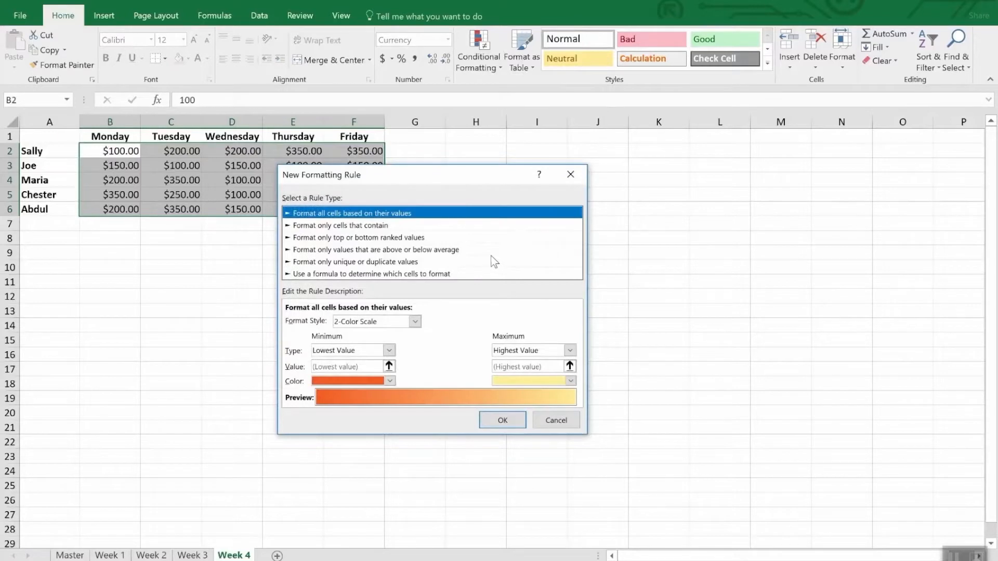
{"action": "left_click", "coordinate": [333, 275]}
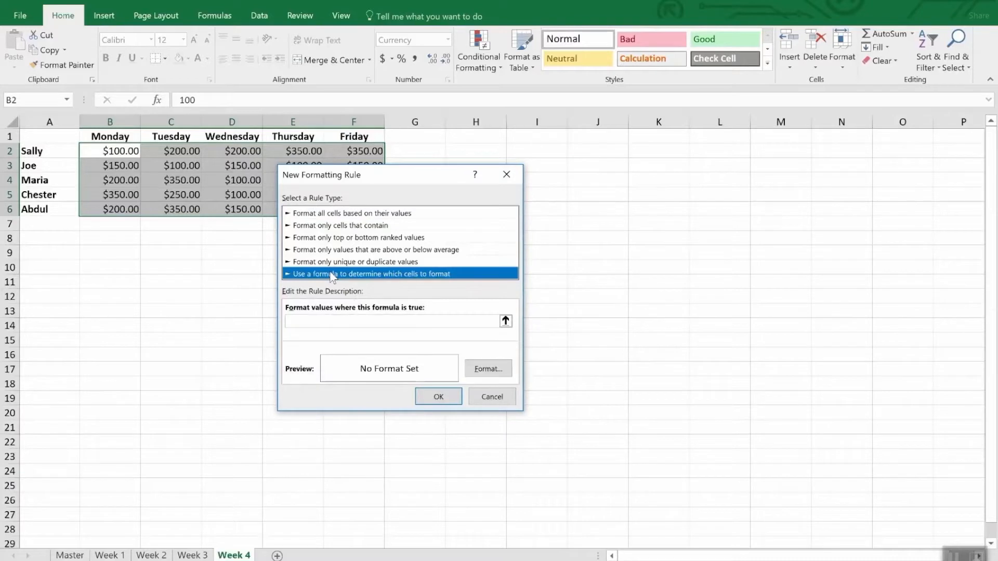
{"action": "left_click", "coordinate": [331, 320]}
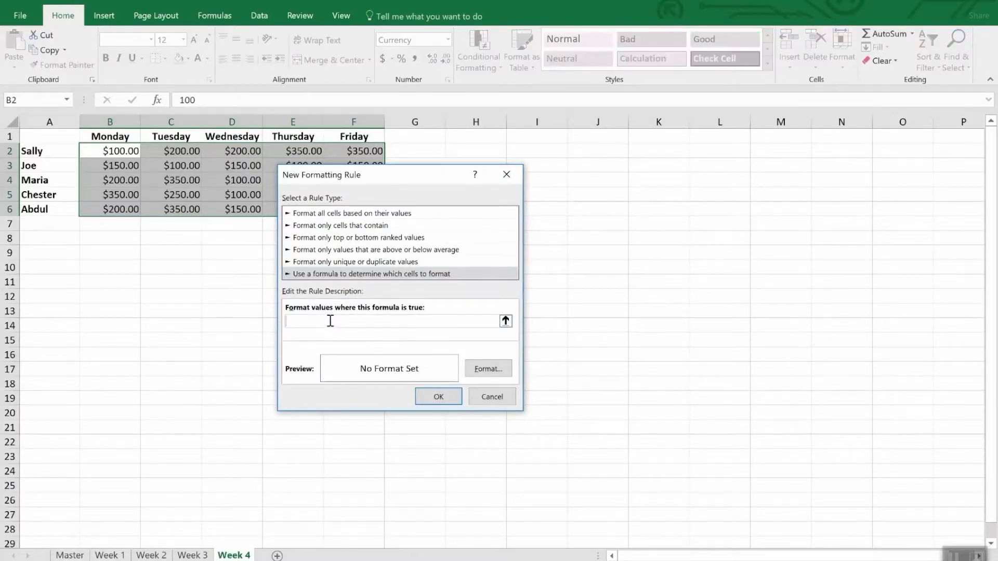
{"action": "type", "text": "=b2<200"}
Give the formula rule a yellow background fill and apply it to the sheet.
{"action": "left_click", "coordinate": [489, 369]}
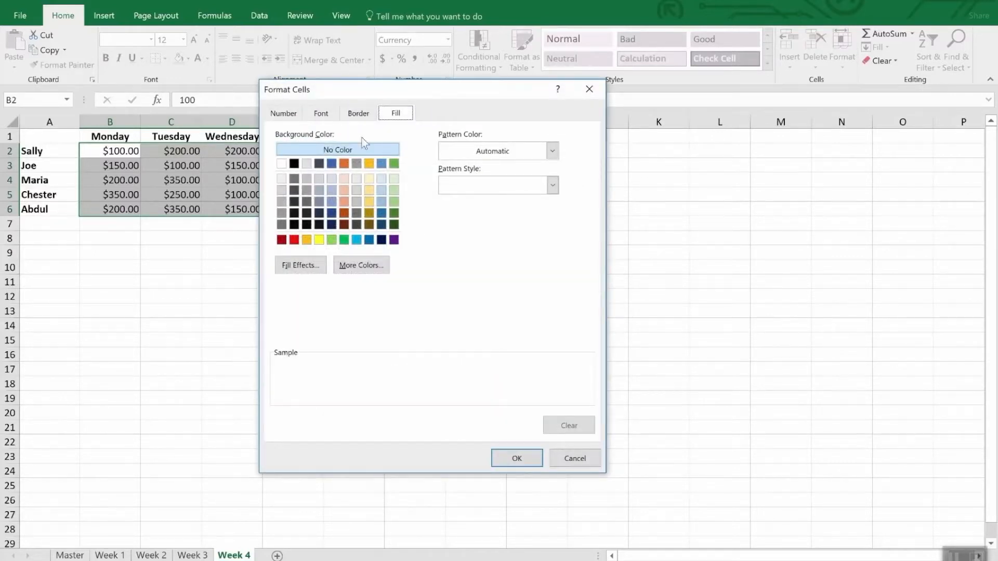
{"action": "left_click", "coordinate": [318, 240]}
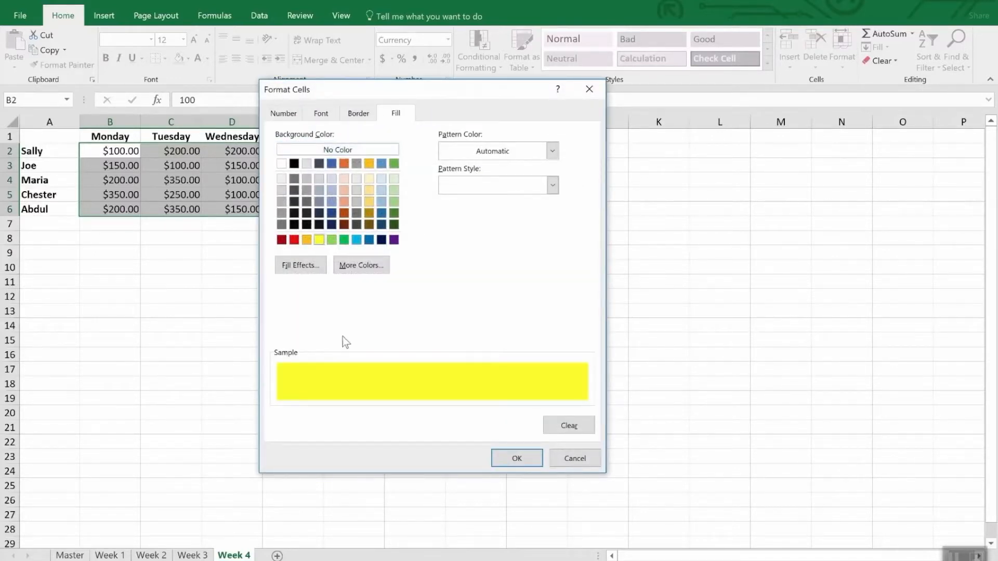
{"action": "left_click", "coordinate": [517, 459]}
{"action": "left_click", "coordinate": [445, 402]}
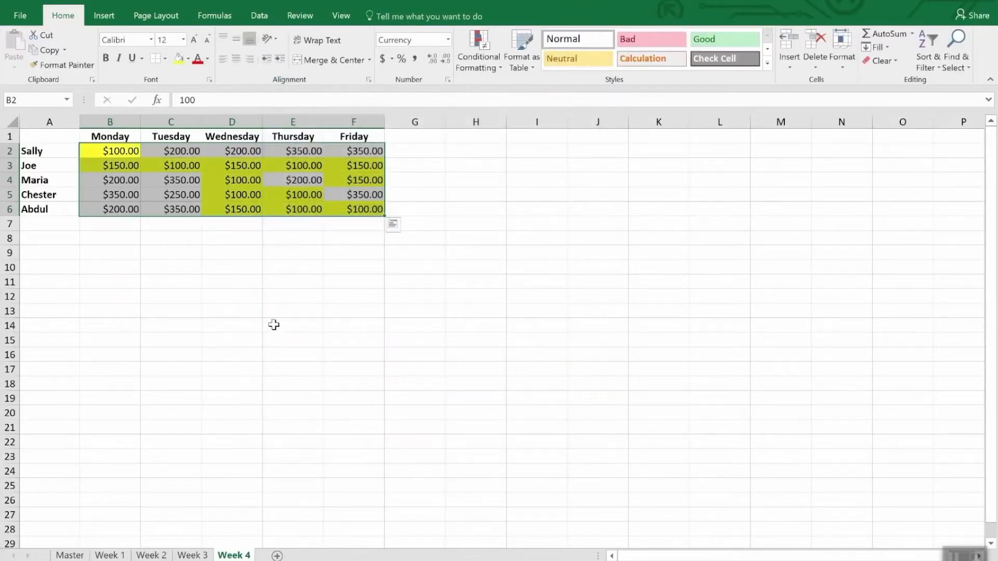
{"action": "left_click", "coordinate": [274, 324]}
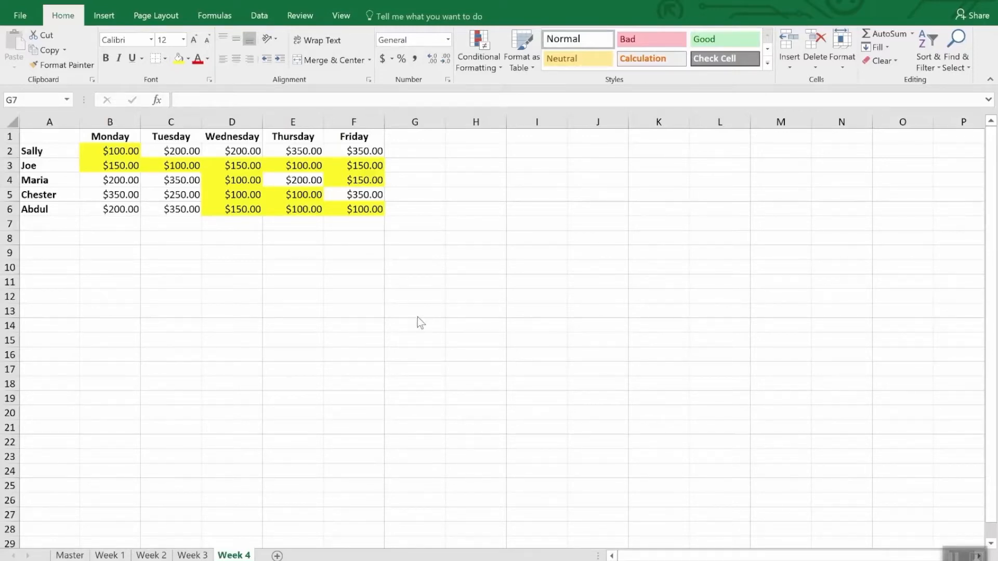
Select all cells on the Week 4 sheet that contain conditional formatting.
{"action": "left_click", "coordinate": [961, 66]}
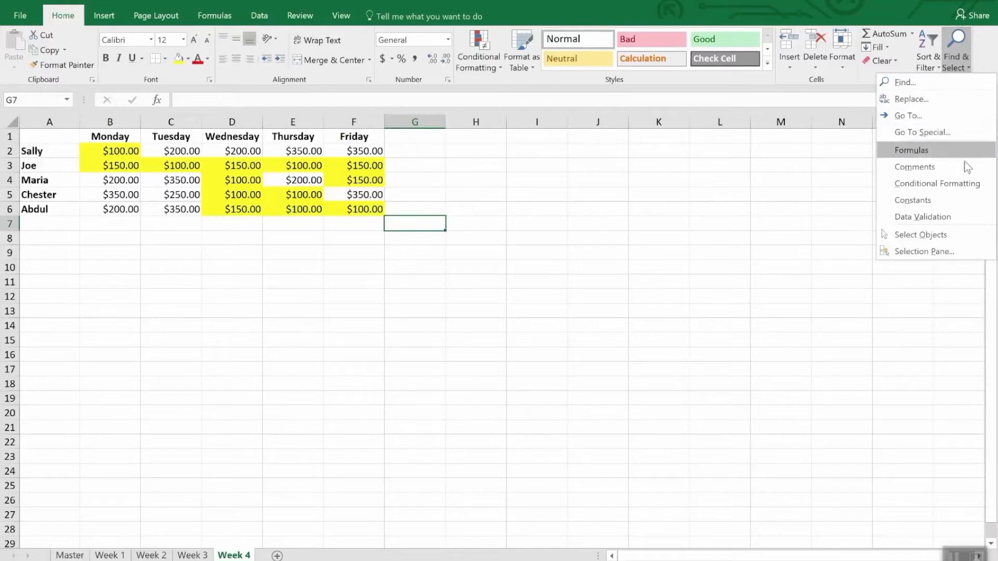
{"action": "left_click", "coordinate": [967, 183]}
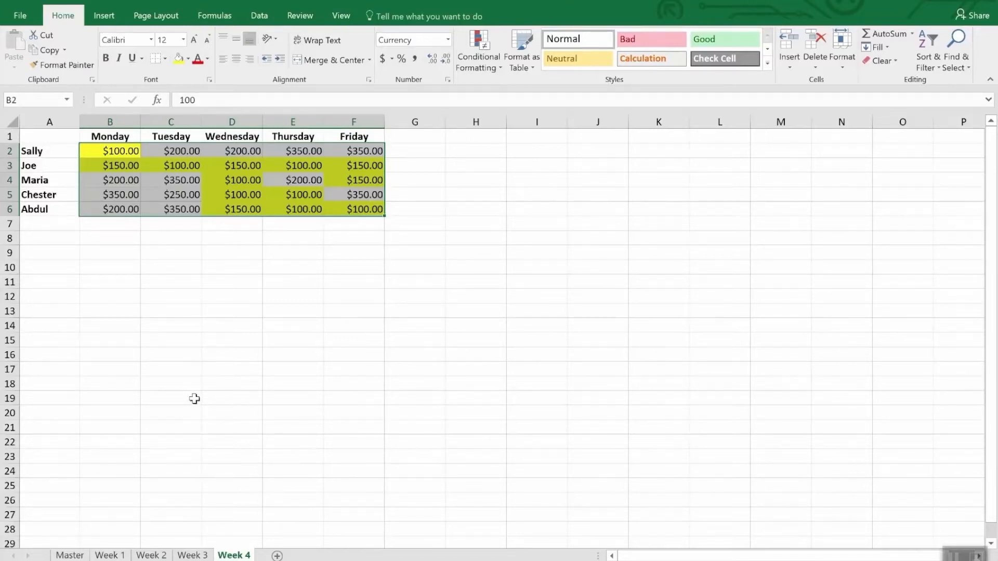
{"action": "left_click", "coordinate": [70, 66]}
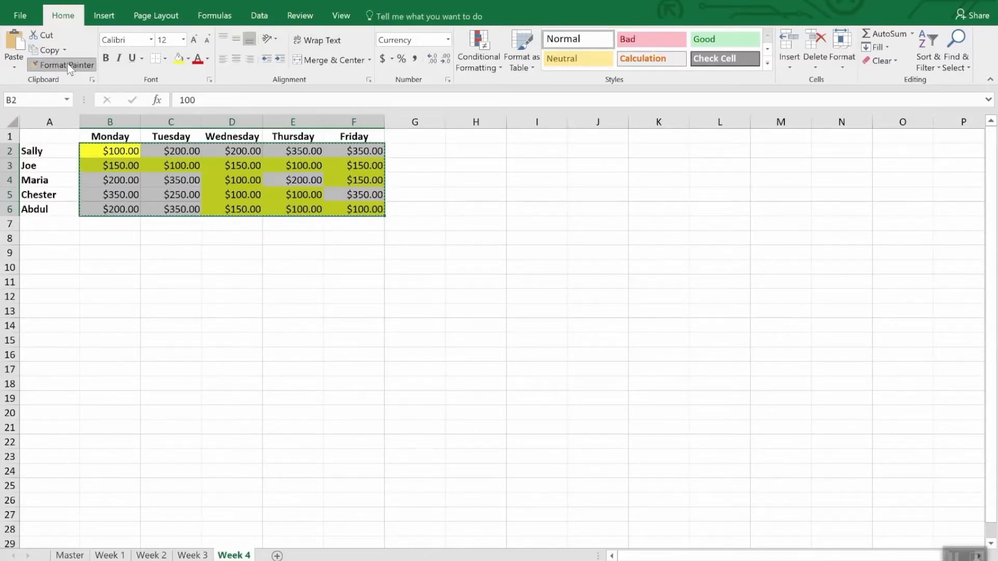
{"action": "left_click", "coordinate": [70, 67]}
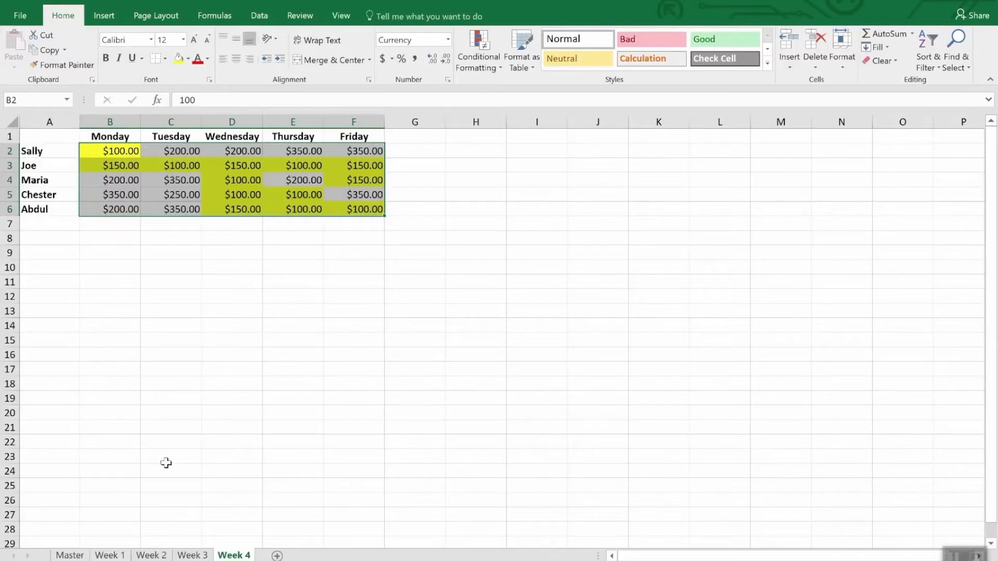
{"action": "left_click", "coordinate": [192, 555]}
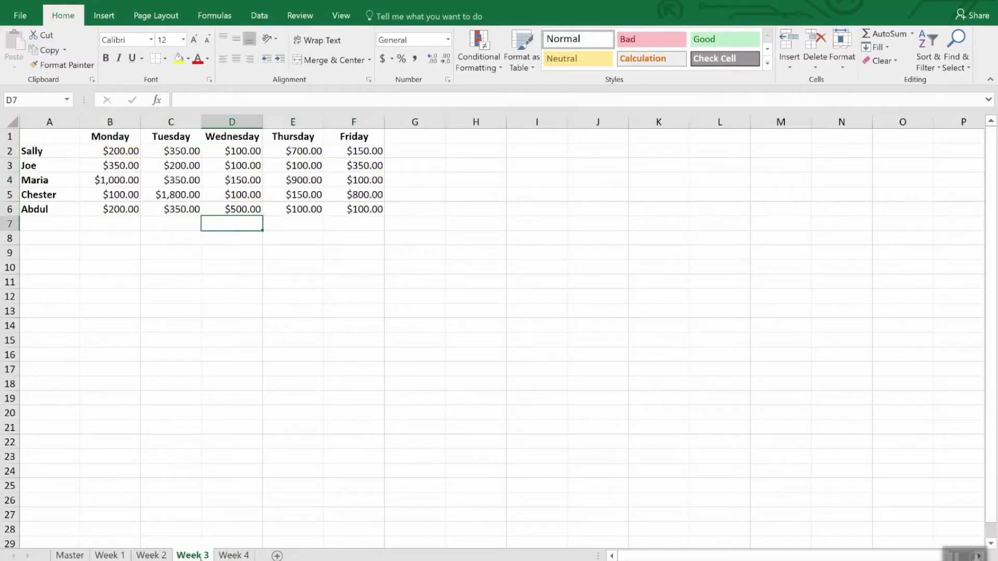
{"action": "left_click", "coordinate": [124, 151]}
{"action": "left_click_drag", "start_coordinate": [123, 150], "coordinate": [358, 218]}
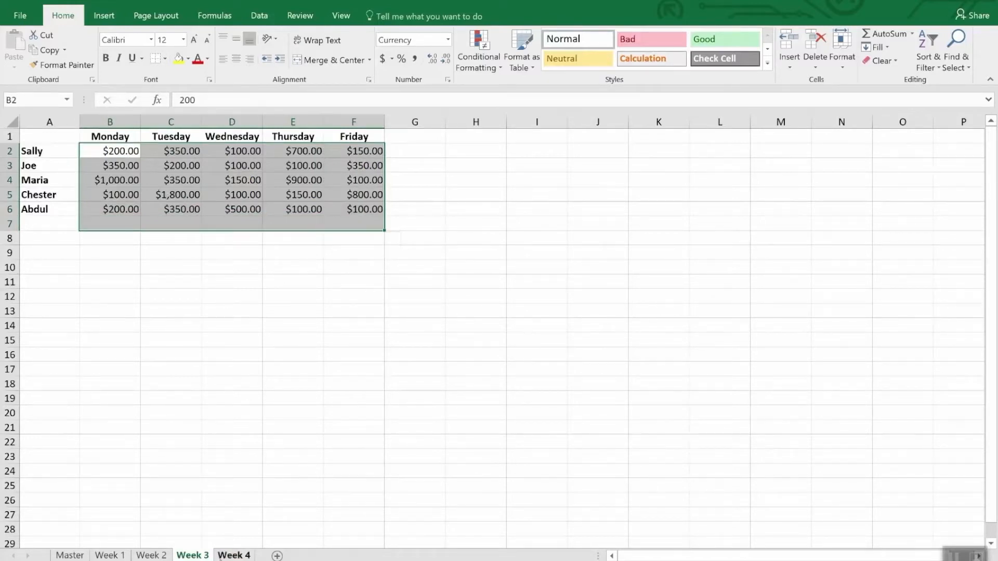
{"action": "left_click", "coordinate": [229, 555]}
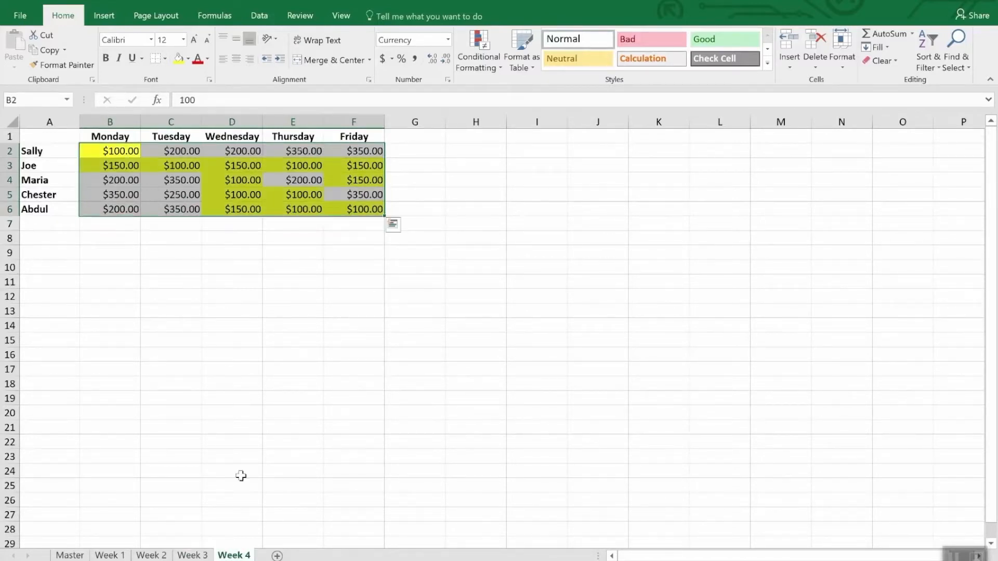
Copy the formatting of B2:F6 on the Week 4 sheet with a locked Format Painter and apply it to B2:F6 on Week 3.
{"action": "left_click", "coordinate": [64, 67]}
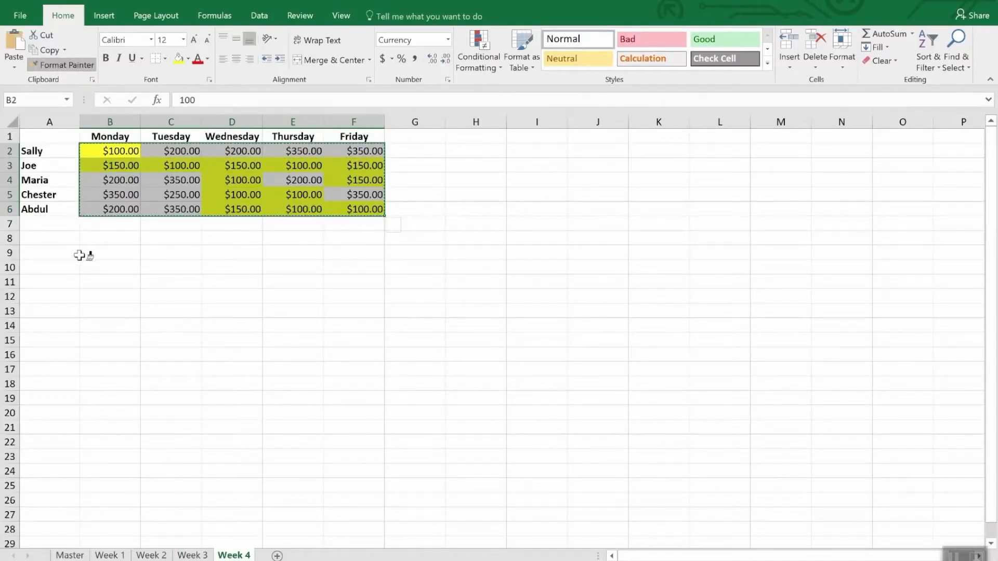
{"action": "left_click", "coordinate": [191, 555]}
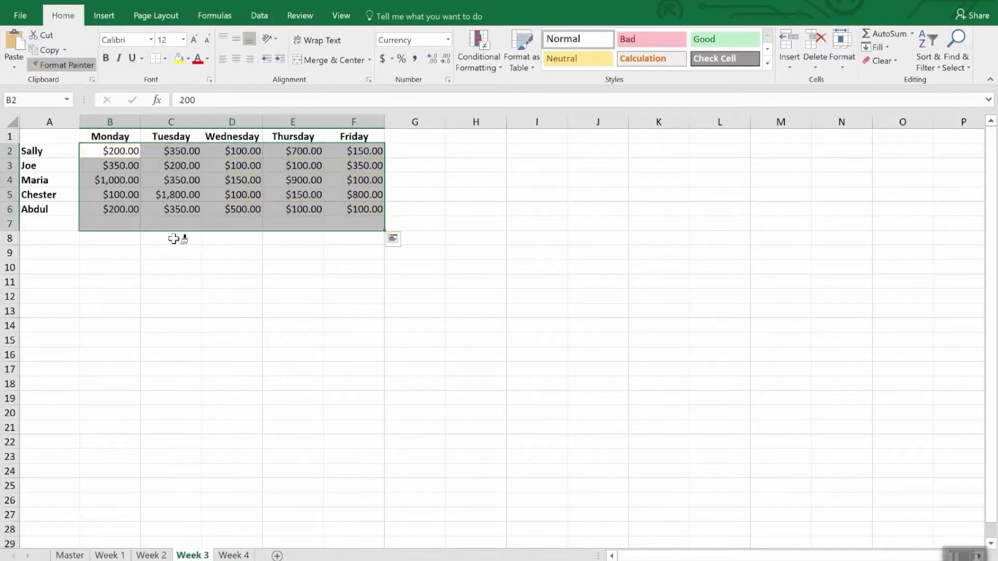
{"action": "left_click", "coordinate": [121, 151]}
{"action": "left_click_drag", "start_coordinate": [121, 151], "coordinate": [364, 209]}
Paint the copied conditional formatting onto the daily amounts on the Week 2 sheet and onto B2:F6 on the Week 1 sheet.
{"action": "left_click", "coordinate": [151, 555]}
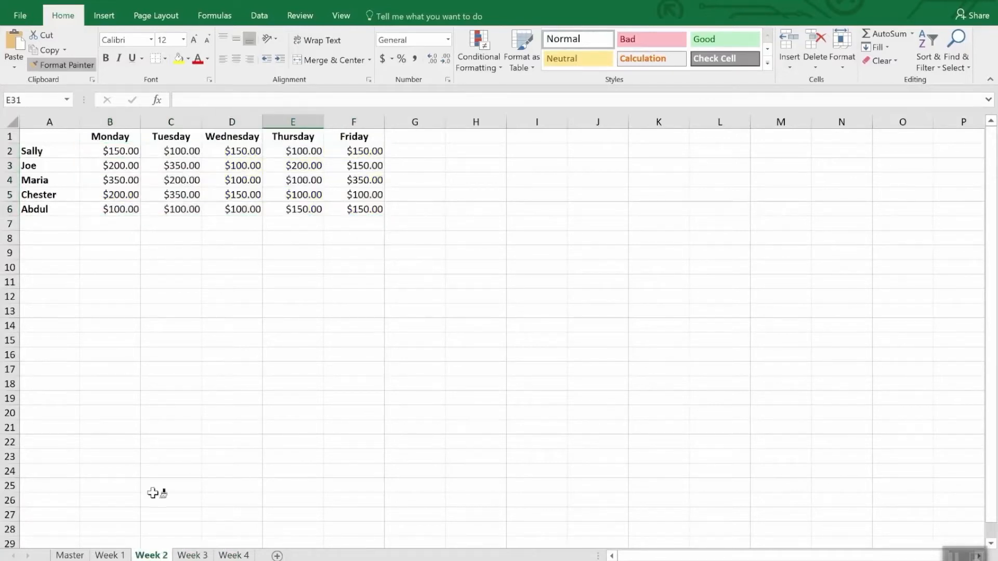
{"action": "left_click_drag", "start_coordinate": [243, 181], "coordinate": [387, 207]}
{"action": "left_click", "coordinate": [125, 556]}
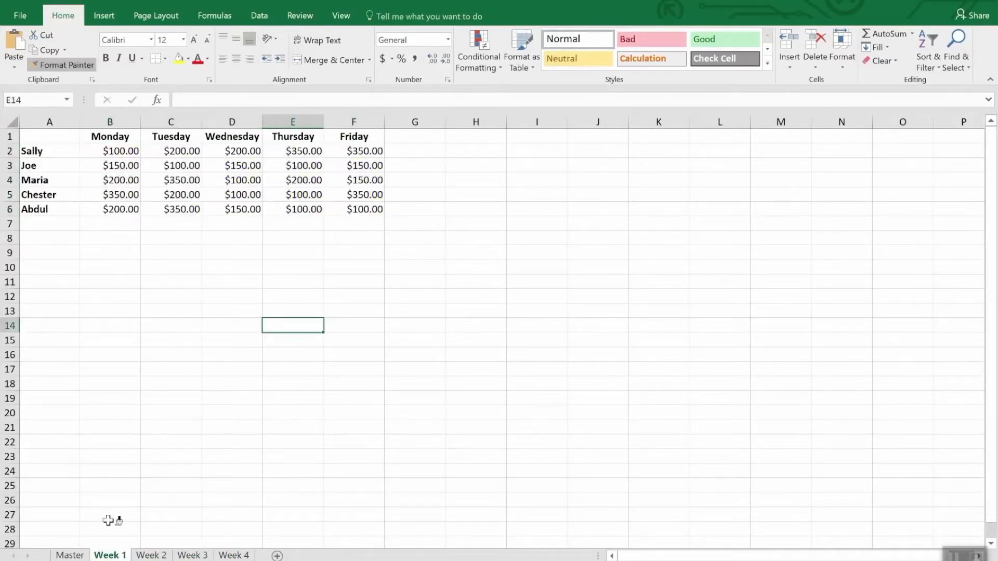
{"action": "left_click_drag", "start_coordinate": [117, 151], "coordinate": [352, 213]}
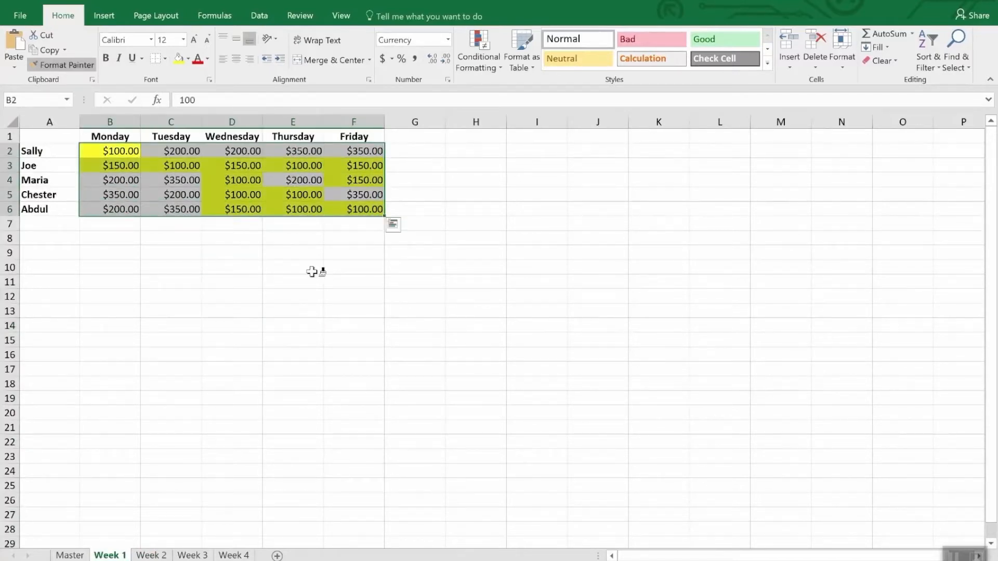
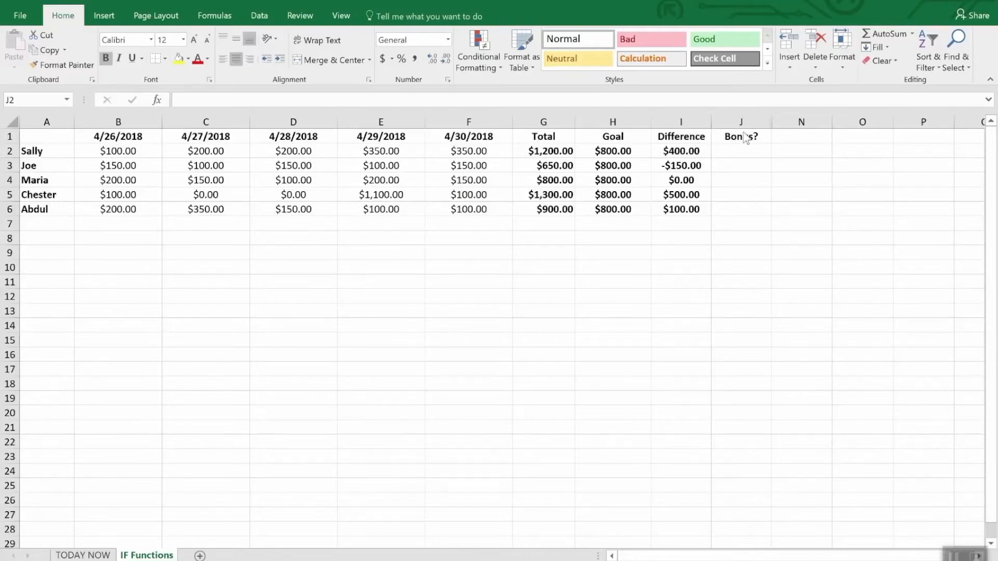
{"action": "left_click", "coordinate": [748, 155]}
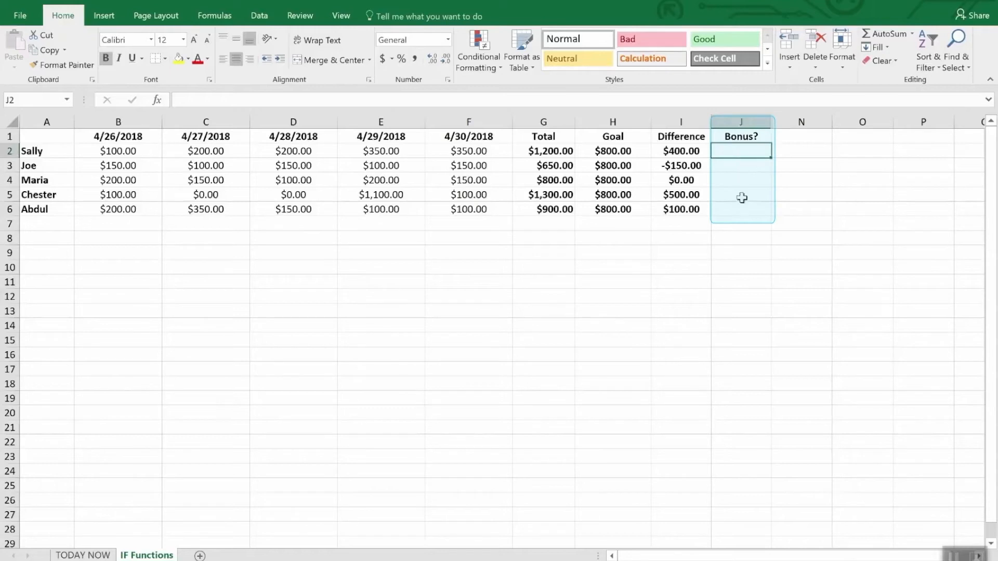
{"action": "left_click_drag", "start_coordinate": [741, 152], "coordinate": [742, 218]}
{"action": "left_click", "coordinate": [744, 238]}
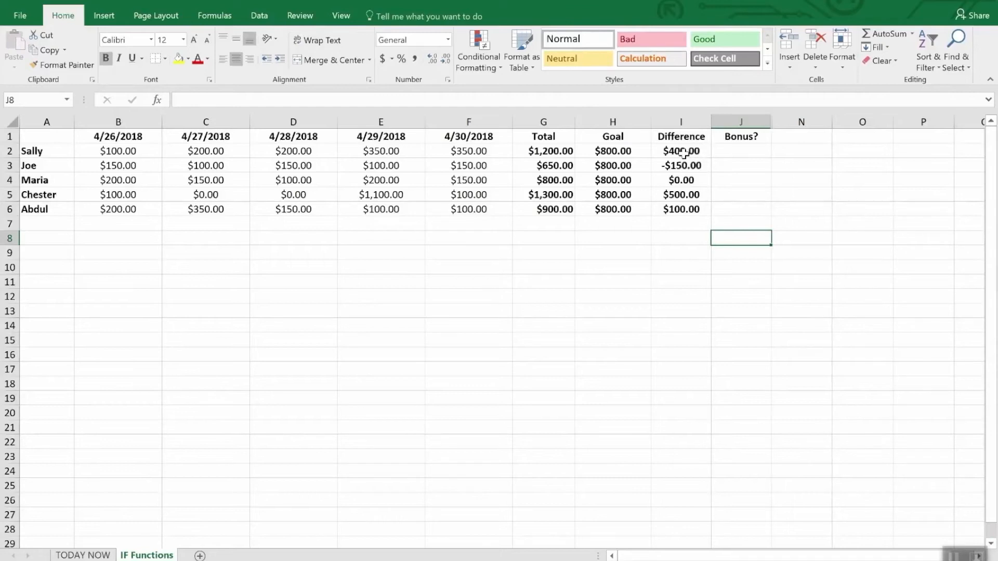
Enter the formula =IF(I2>0,"Yes","No") in cell J2 of the Bonus? column.
{"action": "left_click", "coordinate": [743, 155]}
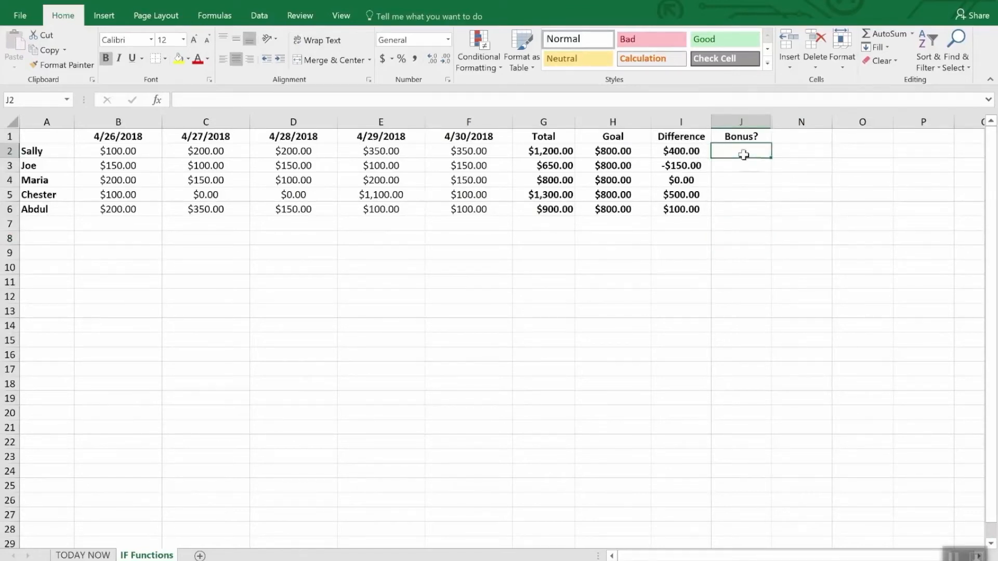
{"action": "type", "text": "=I"}
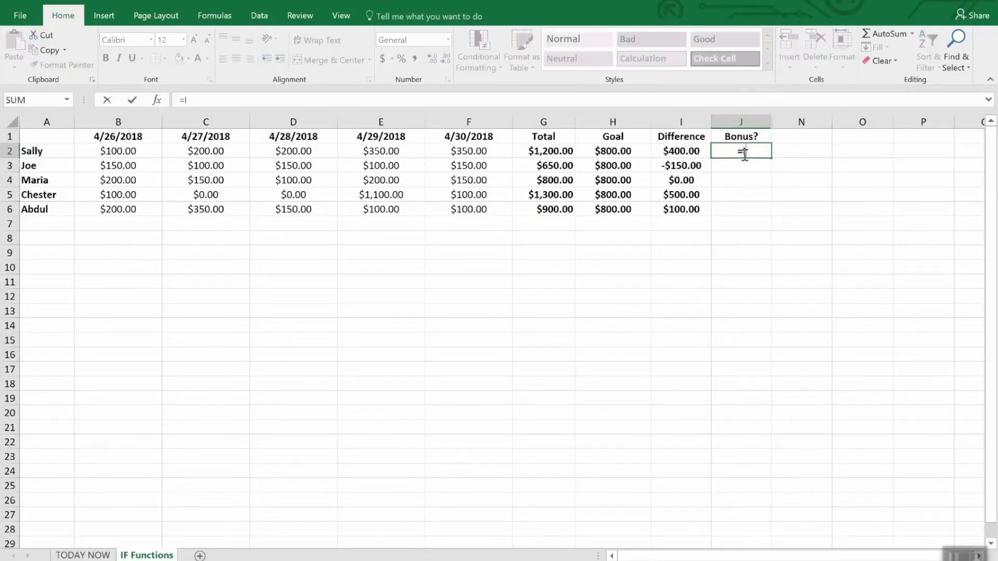
{"action": "type", "text": "F(i"}
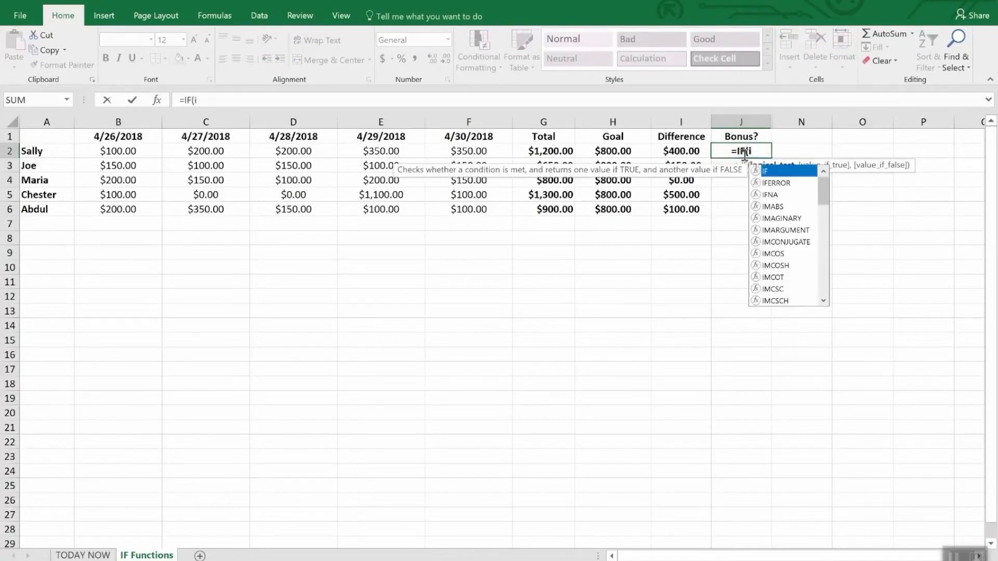
{"action": "type", "text": "2>"}
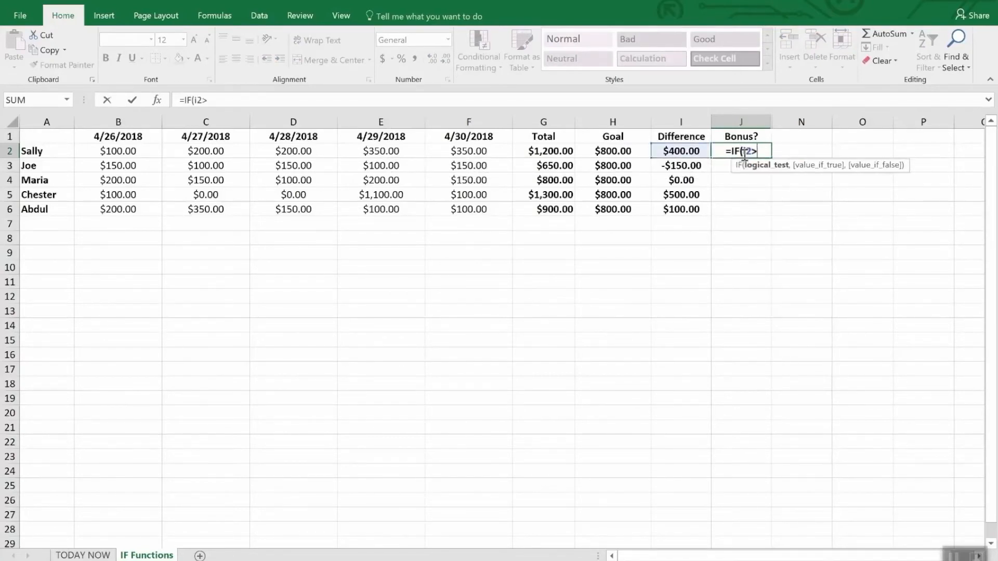
{"action": "type", "text": "0,"}
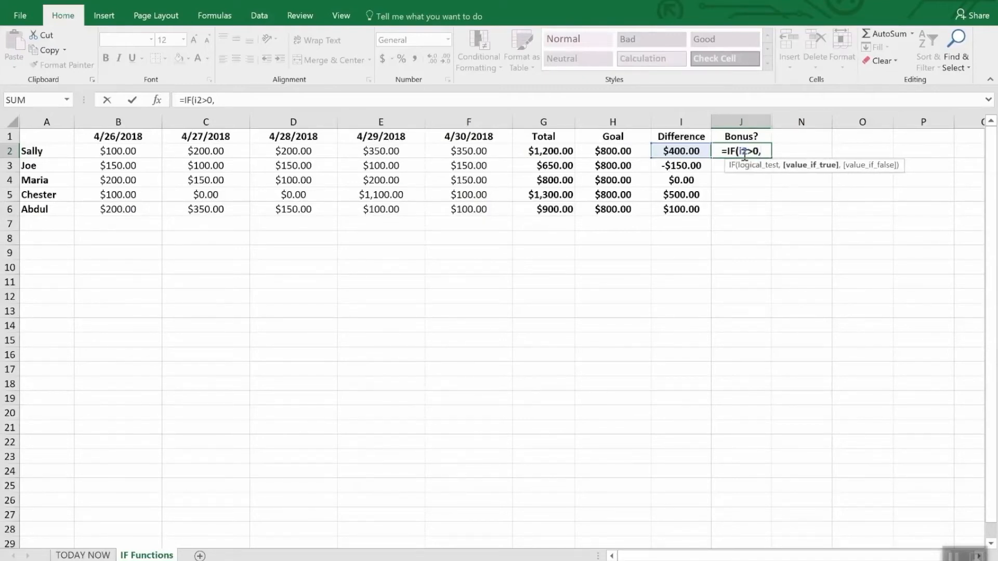
{"action": "type", "text": "\"Yes\""}
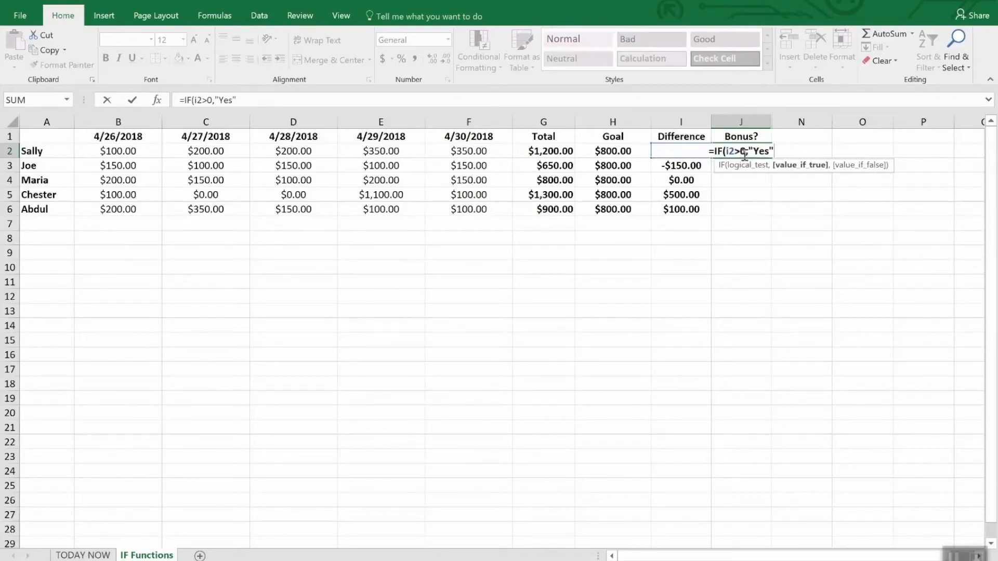
{"action": "type", "text": ",No"}
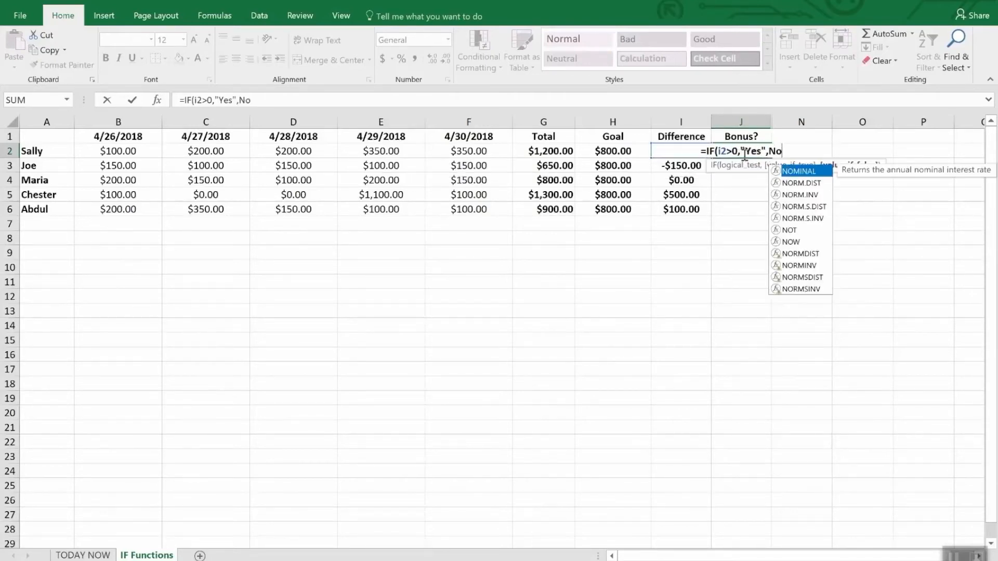
{"action": "key", "text": "BackSpace"}
{"action": "key", "text": "BackSpace"}
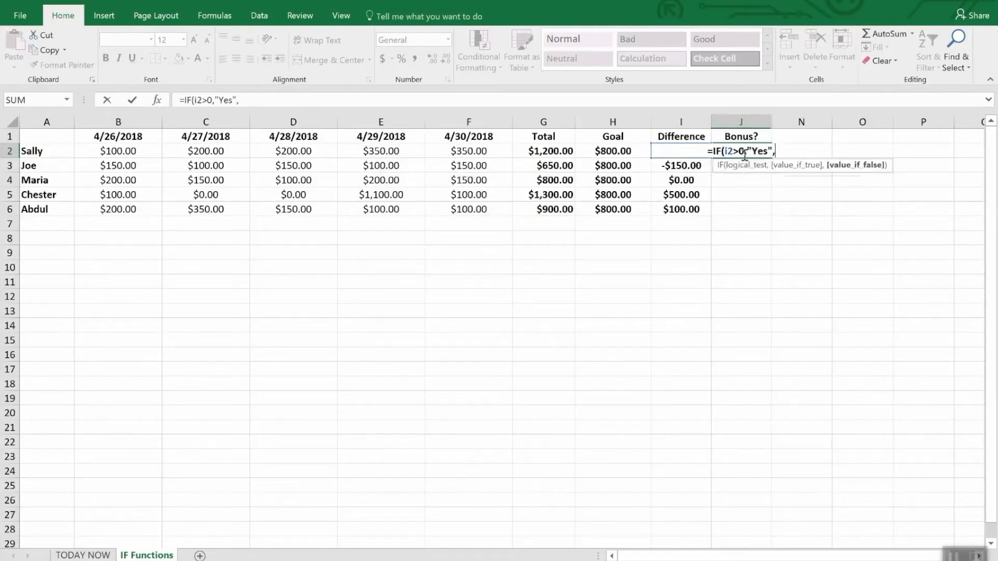
{"action": "type", "text": "\"N"}
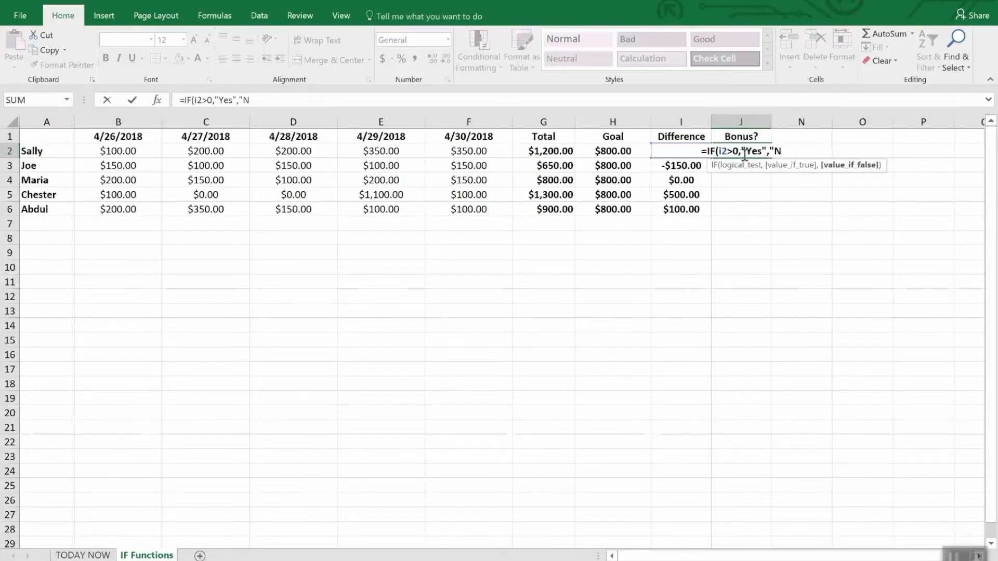
{"action": "type", "text": "o\")"}
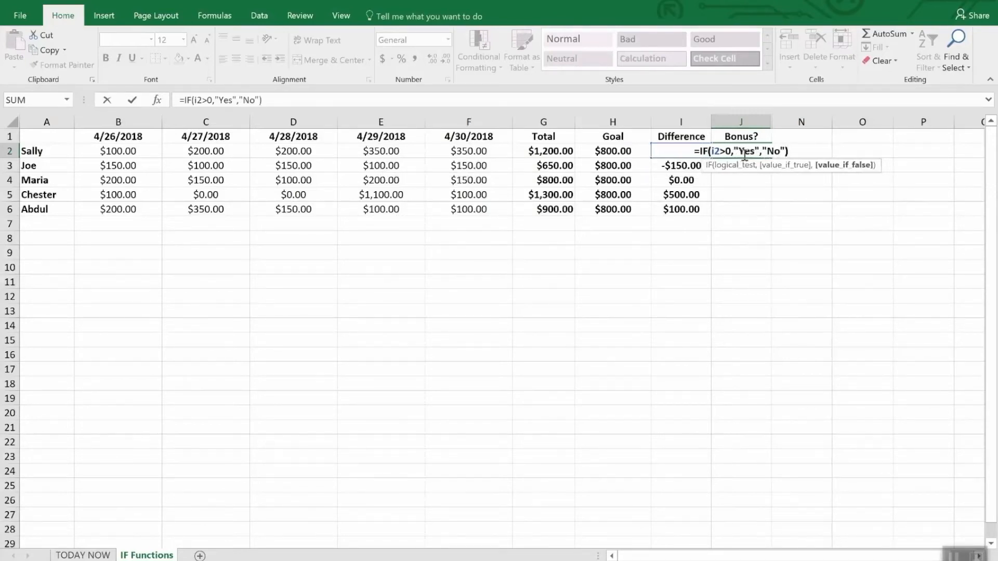
{"action": "key", "text": "Return"}
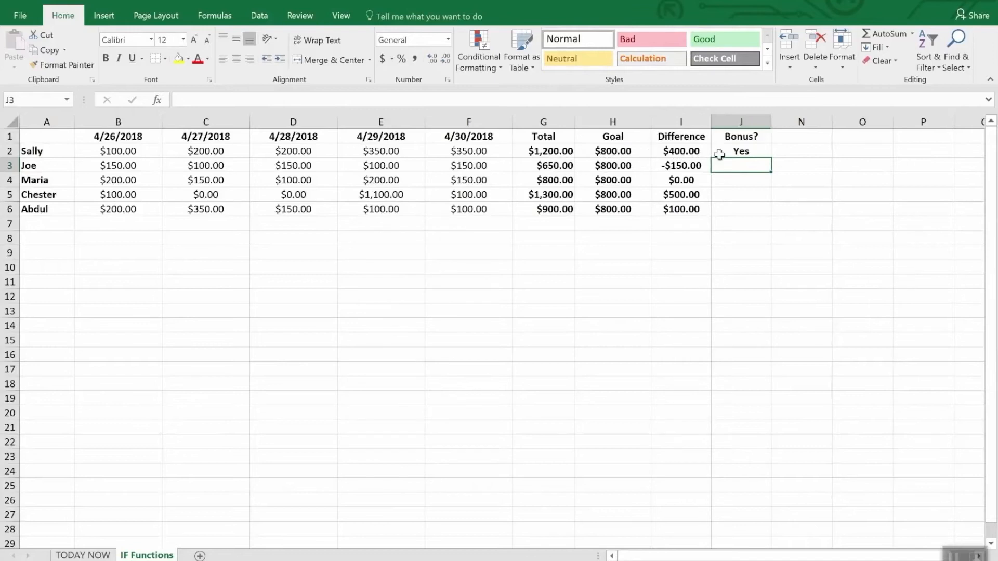
Fill the Bonus? formula from J2 down through J6.
{"action": "left_click", "coordinate": [750, 192]}
{"action": "left_click", "coordinate": [743, 151]}
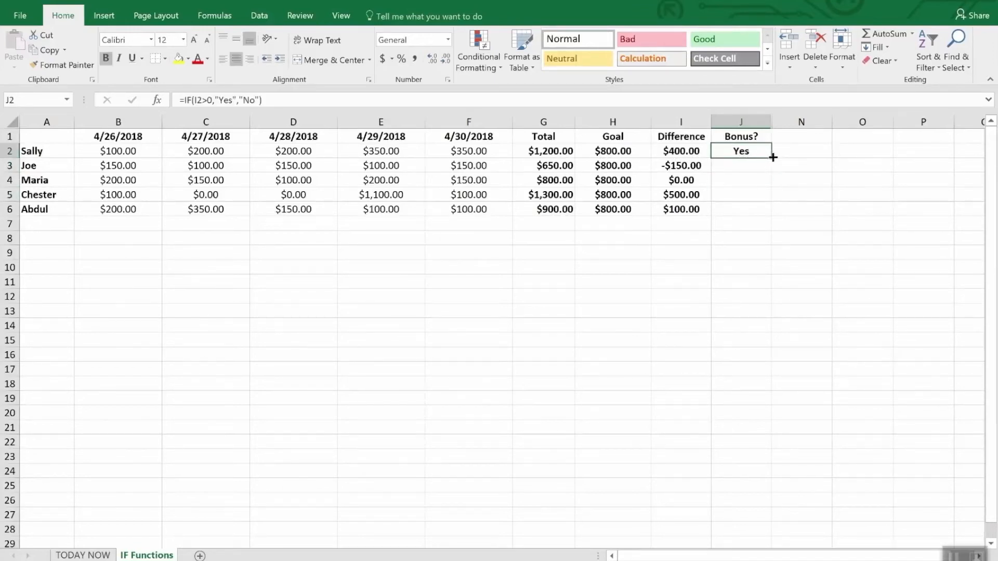
{"action": "left_click_drag", "start_coordinate": [772, 157], "coordinate": [771, 217]}
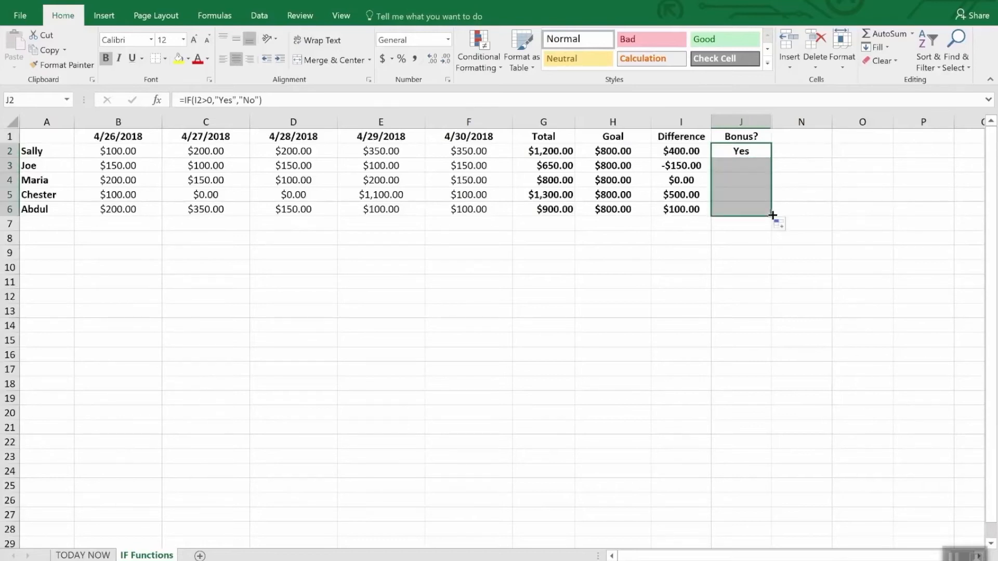
{"action": "left_click", "coordinate": [757, 249]}
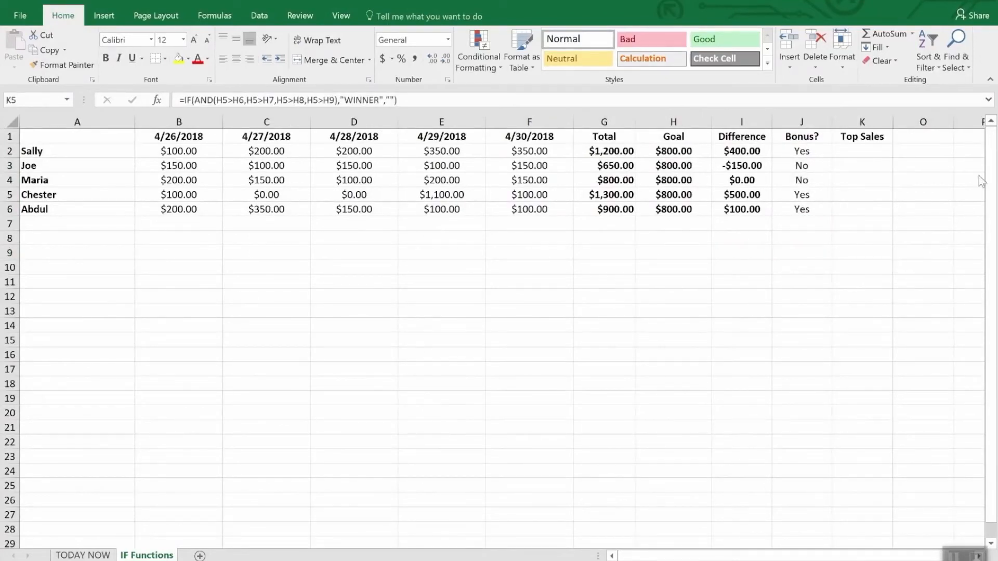
Start an IF formula in K5 under Top Sales with the AND conditions I5>I2, I5>I3, I5>I4 and I5>I6.
{"action": "left_click", "coordinate": [864, 137]}
{"action": "left_click", "coordinate": [864, 137]}
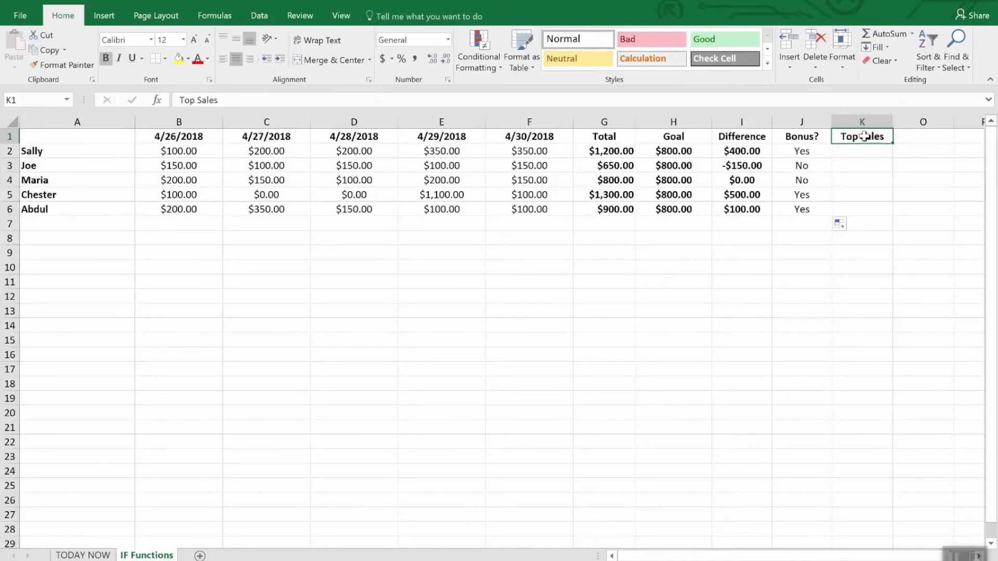
{"action": "left_click", "coordinate": [850, 197]}
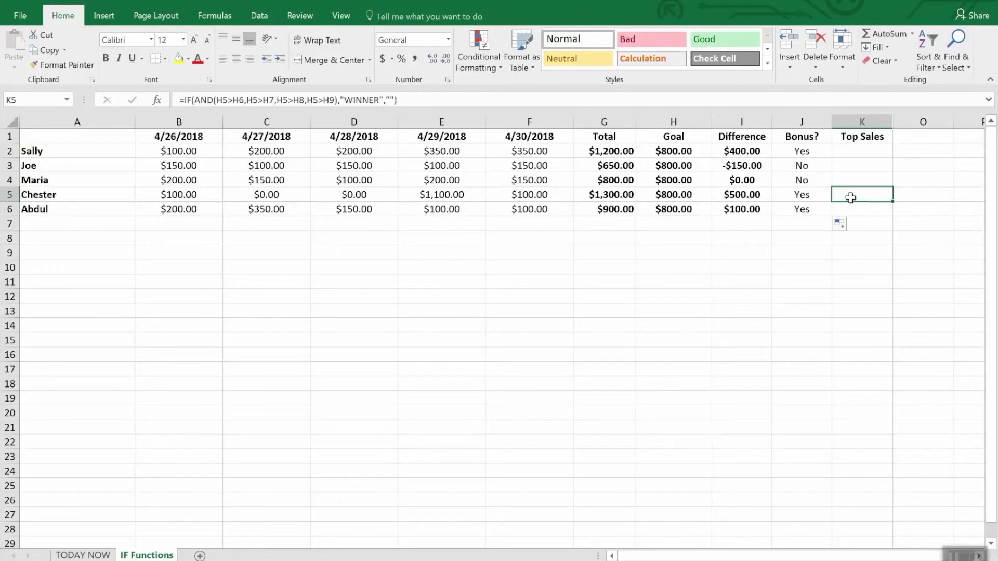
{"action": "type", "text": "="}
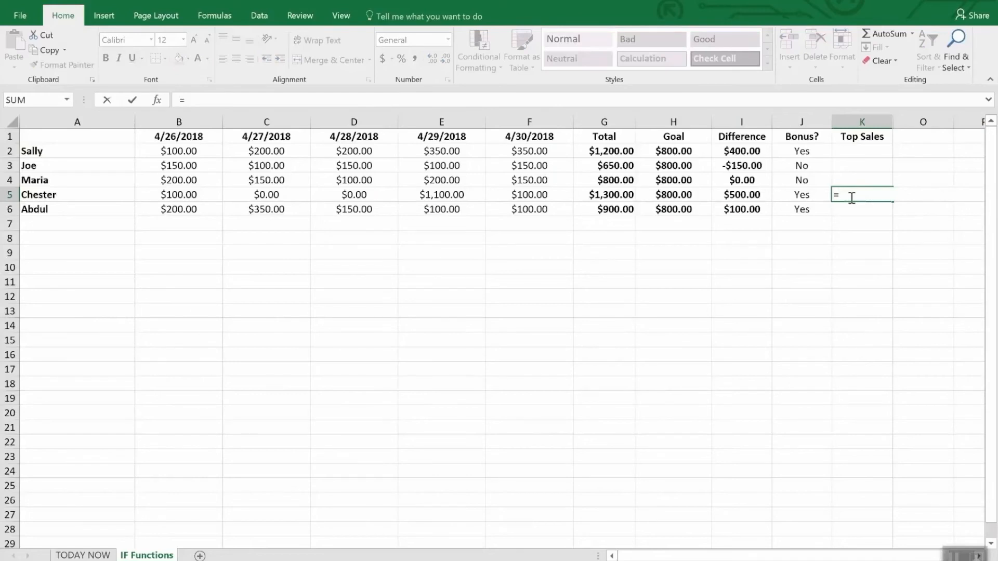
{"action": "type", "text": "I"}
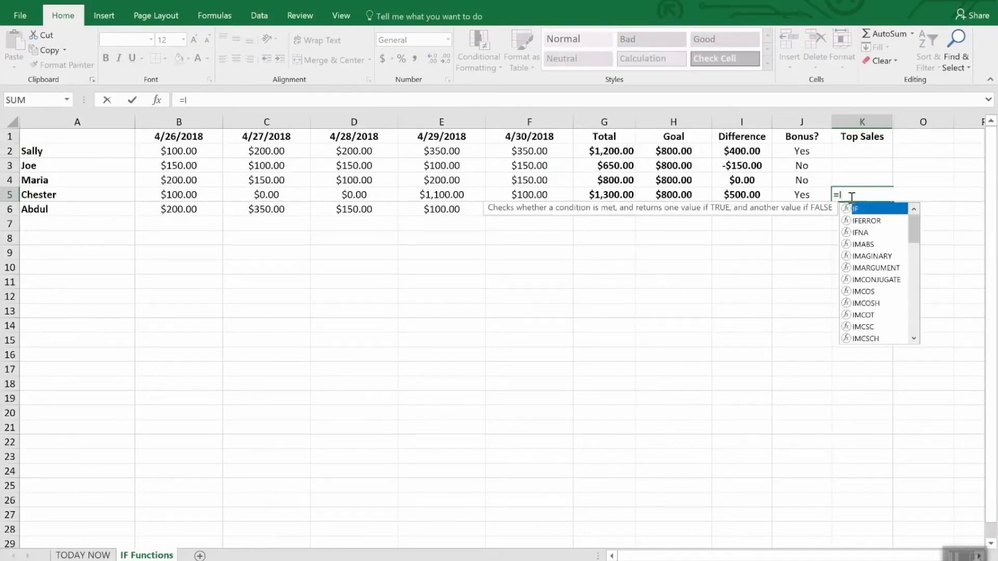
{"action": "type", "text": "F(and("}
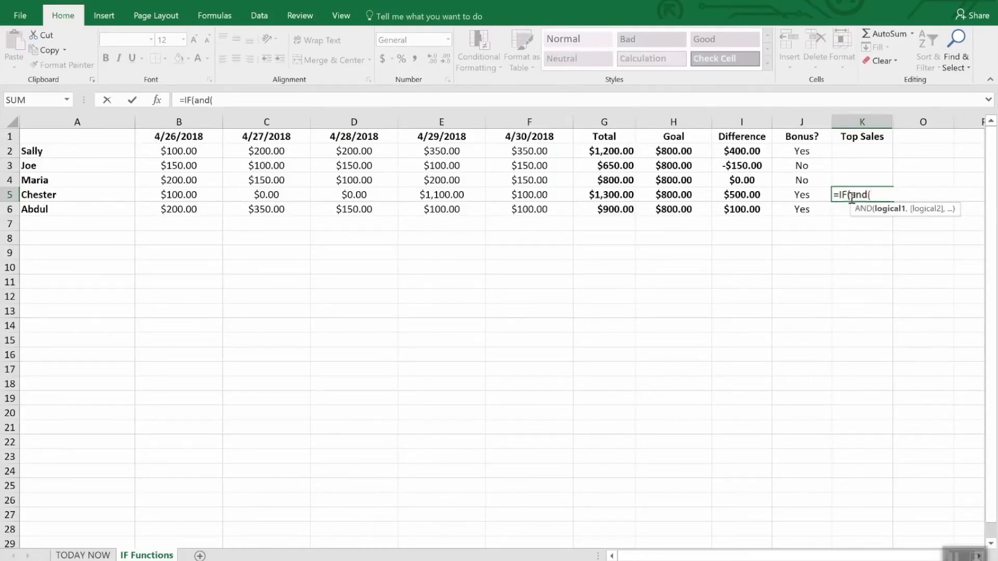
{"action": "type", "text": "i"}
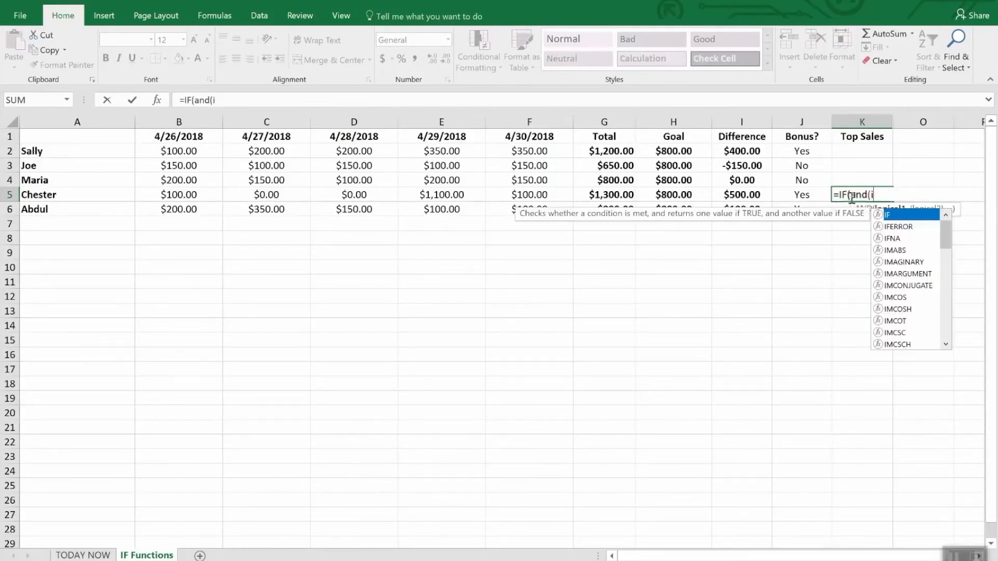
{"action": "type", "text": "5>"}
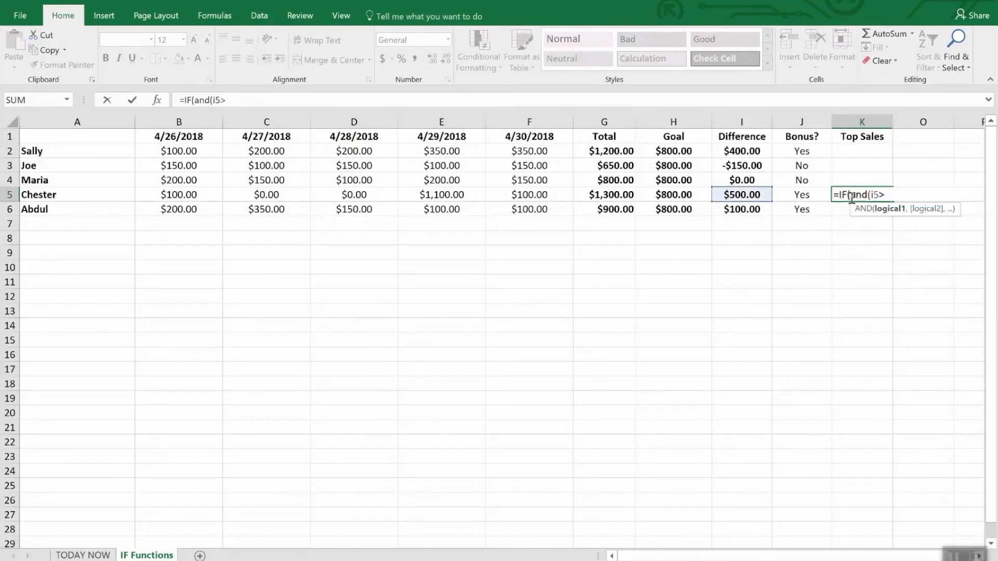
{"action": "type", "text": "i2"}
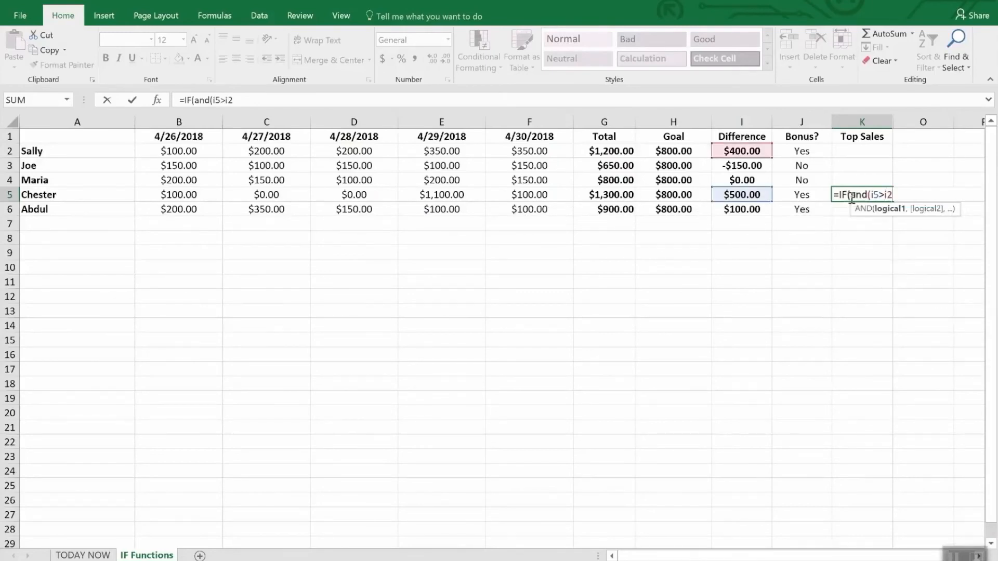
{"action": "type", "text": ",I5"}
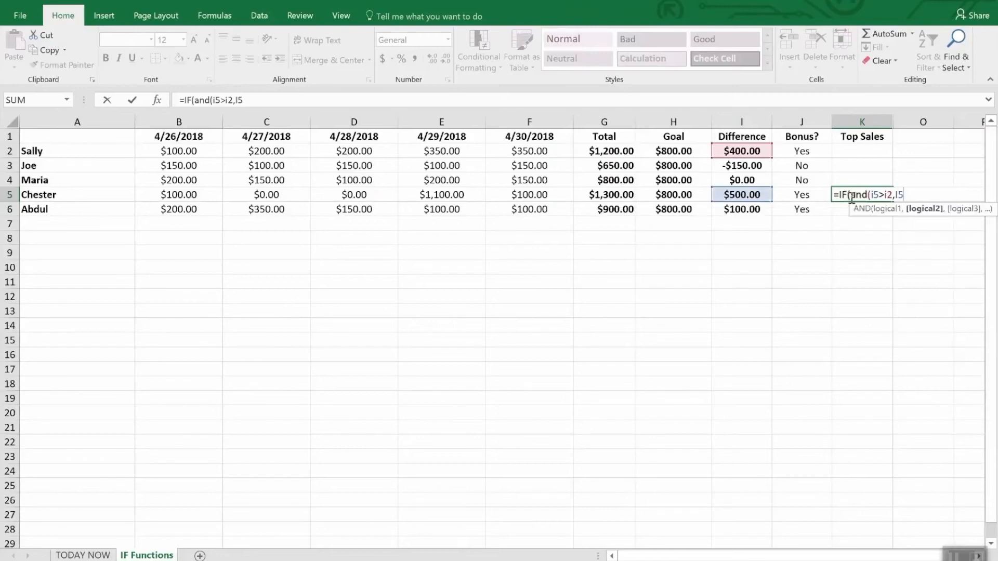
{"action": "type", "text": ">i3,I"}
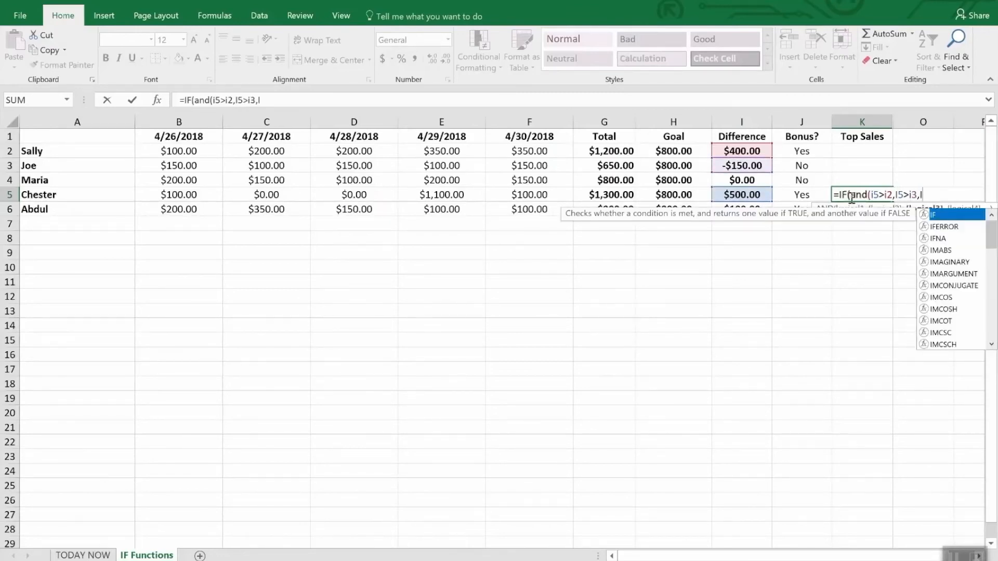
{"action": "type", "text": "4>"}
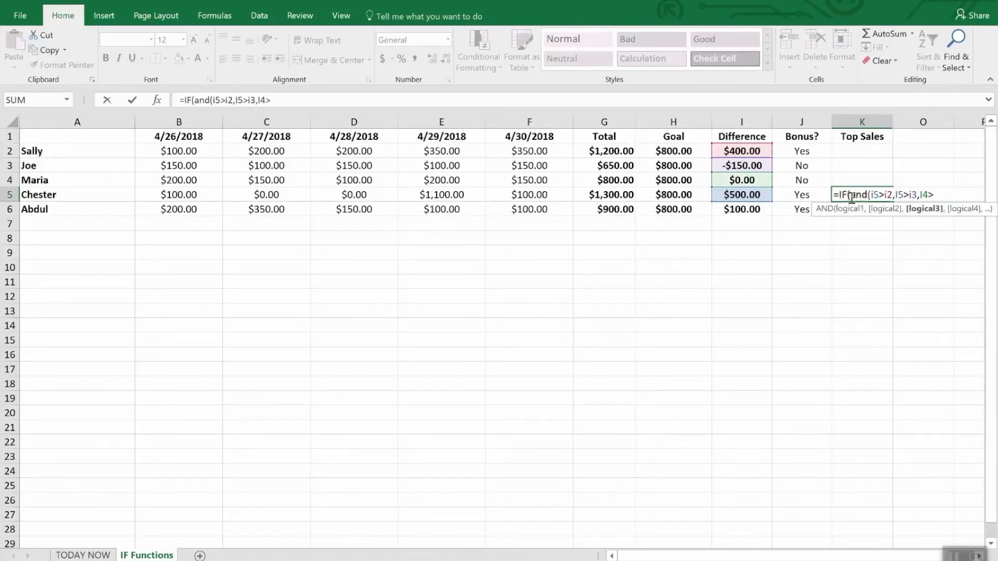
{"action": "key", "text": "BackSpace"}
{"action": "key", "text": "BackSpace"}
{"action": "type", "text": "5"}
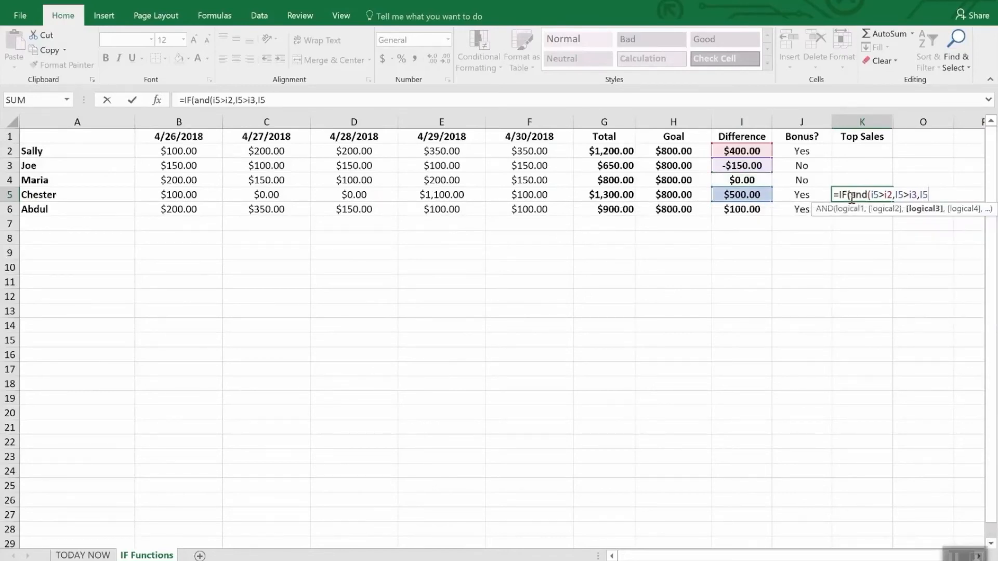
{"action": "type", "text": ">i4)"}
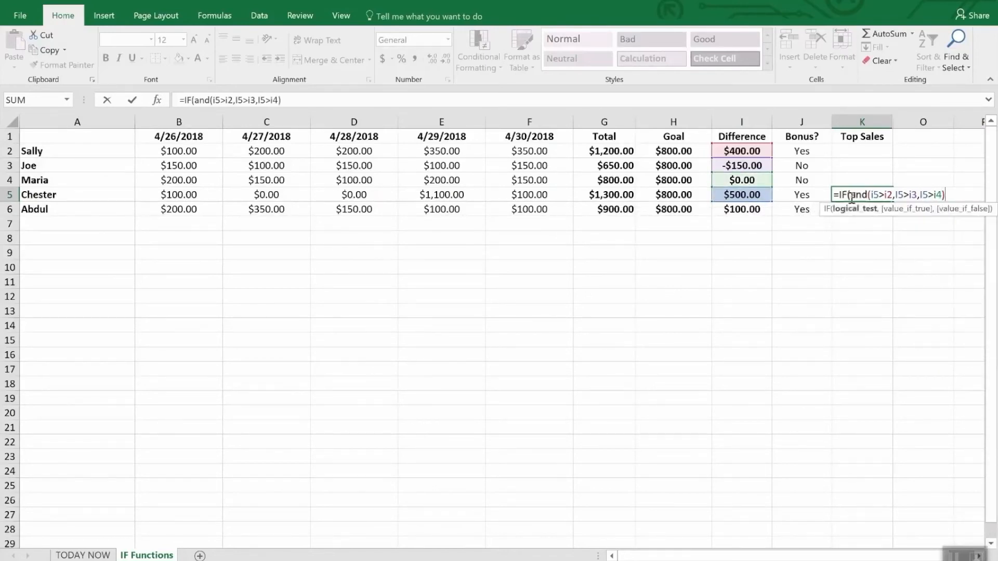
{"action": "key", "text": "BackSpace"}
{"action": "type", "text": ",I5>"}
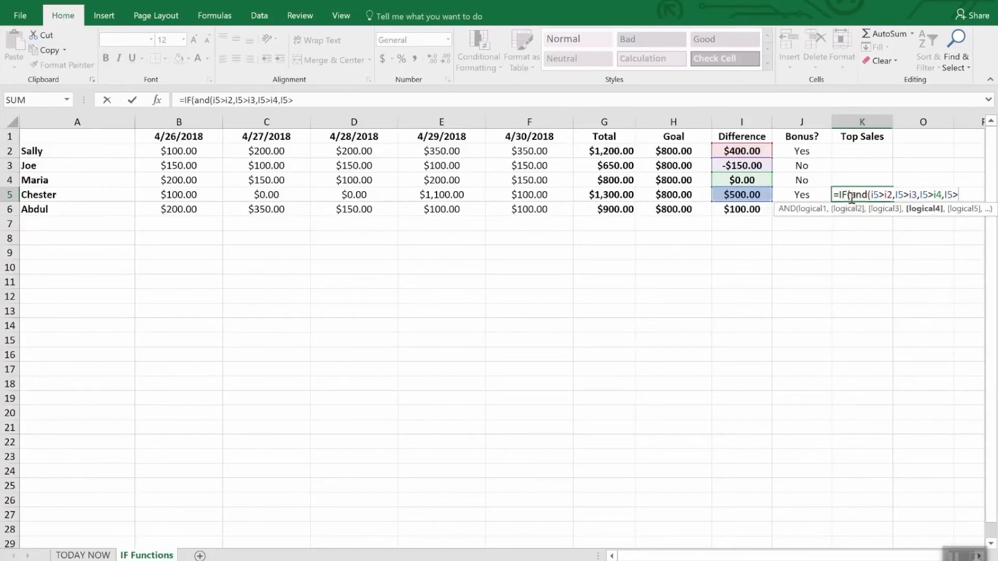
{"action": "type", "text": "i"}
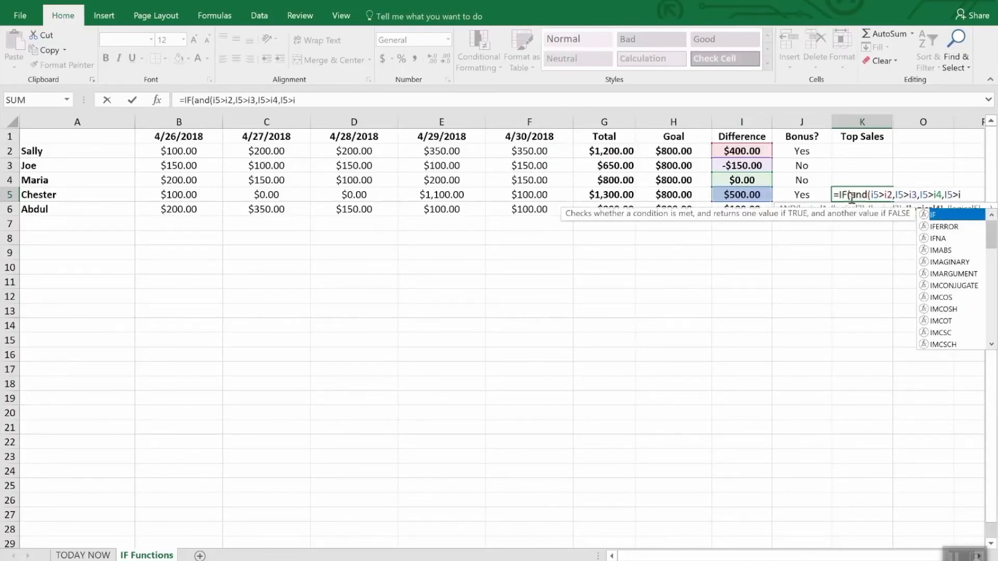
{"action": "type", "text": "6),"}
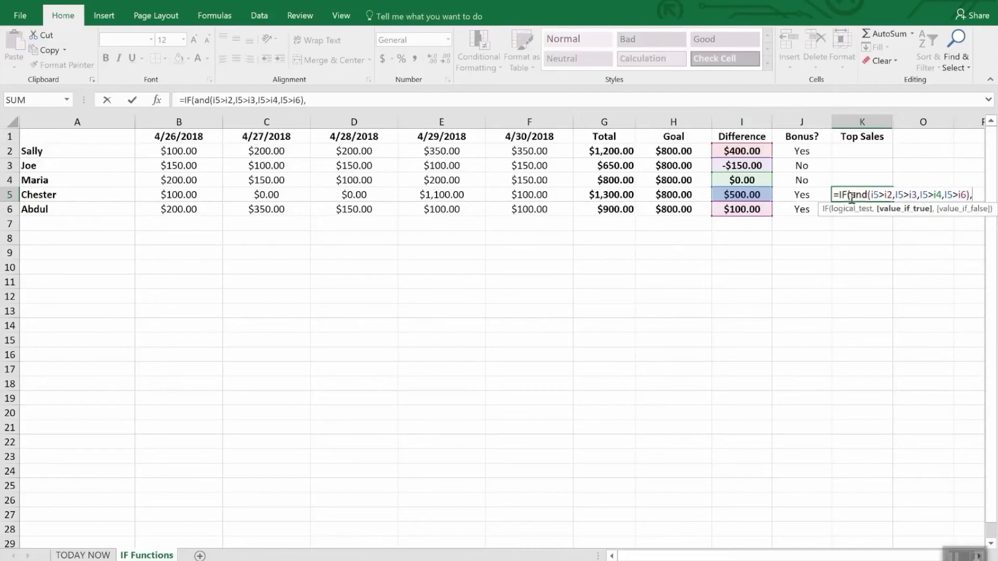
{"action": "type", "text": "\"WINN"}
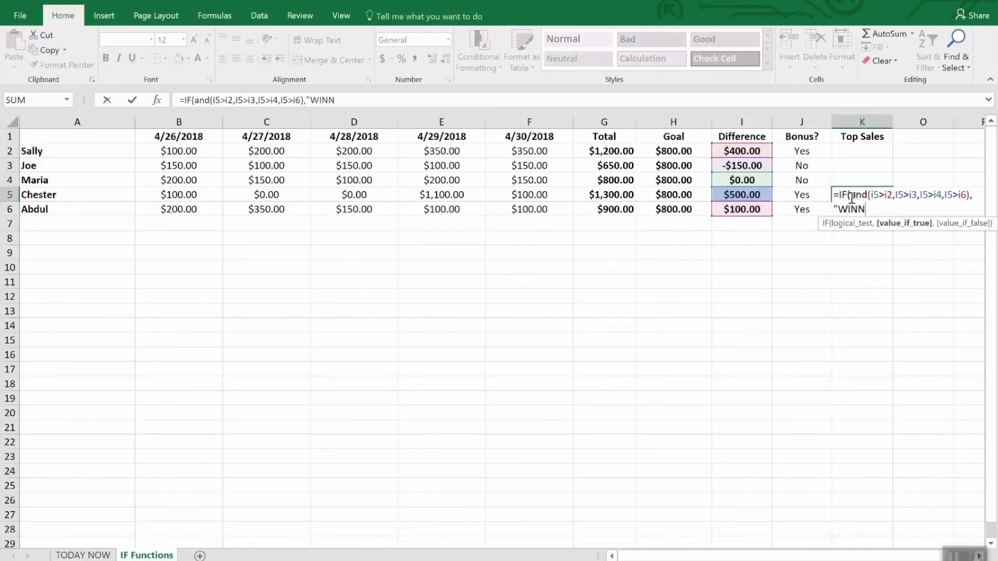
{"action": "type", "text": "ER\",\"\""}
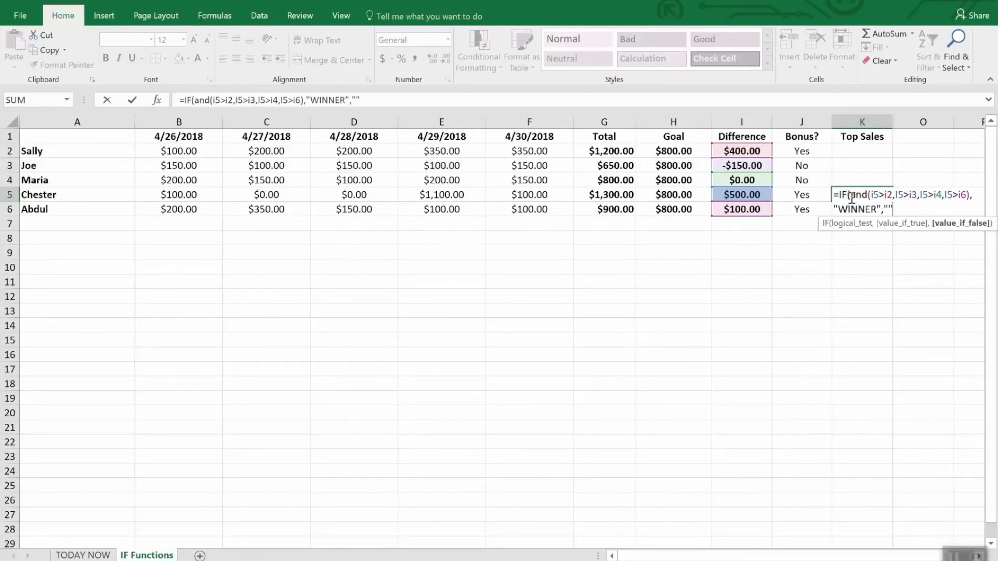
{"action": "type", "text": ")"}
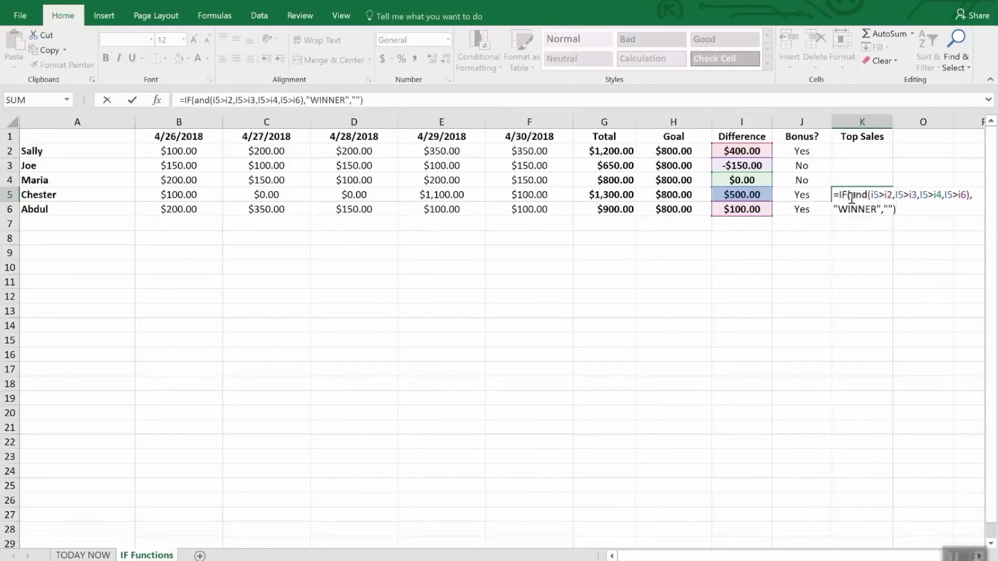
Complete the K5 formula with "WINNER" as the true result and an empty string "" as the false result.
{"action": "key", "text": "Return"}
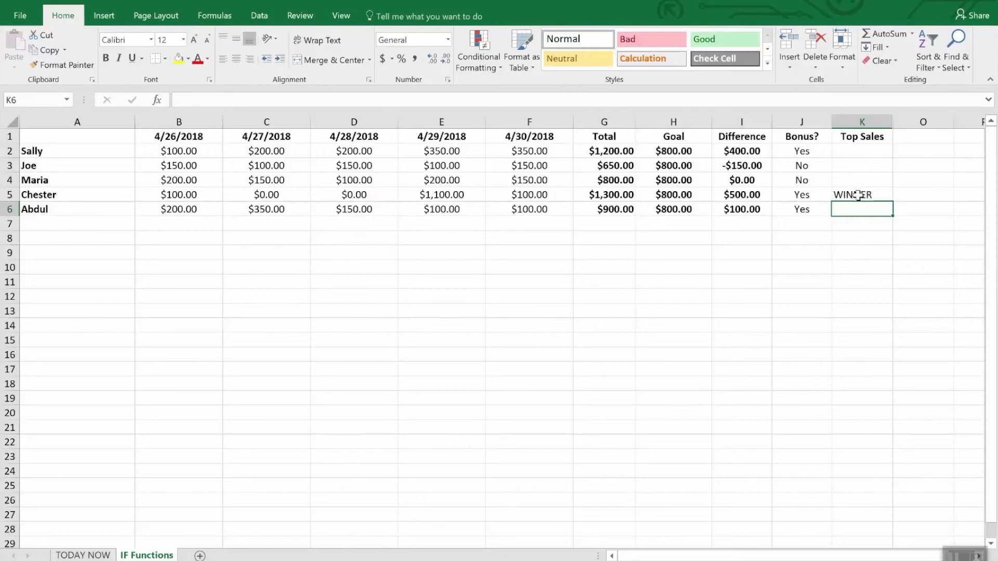
Unhide the hidden columns between columns K and O.
{"action": "left_click_drag", "start_coordinate": [878, 122], "coordinate": [899, 123]}
{"action": "right_click", "coordinate": [909, 125]}
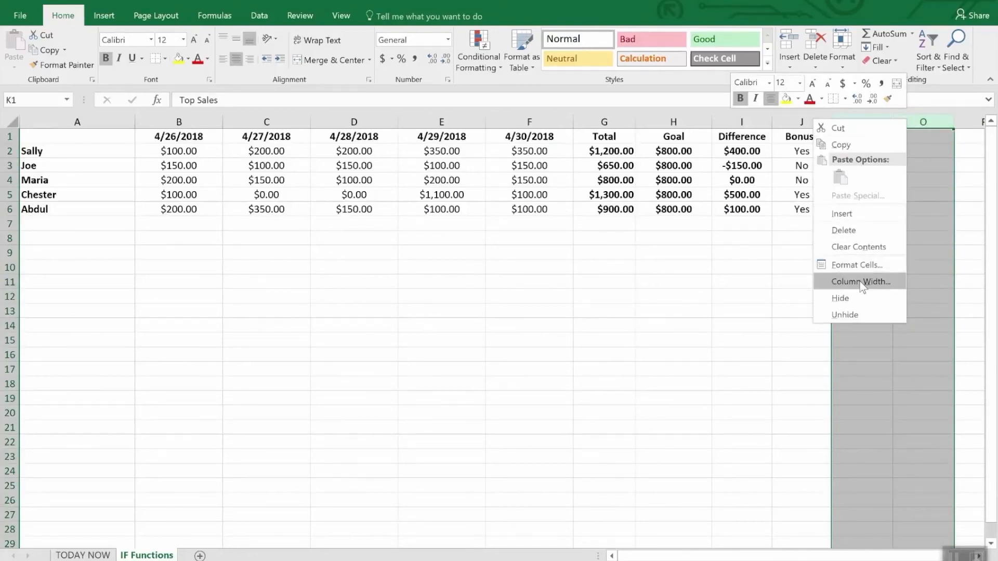
{"action": "left_click", "coordinate": [856, 312]}
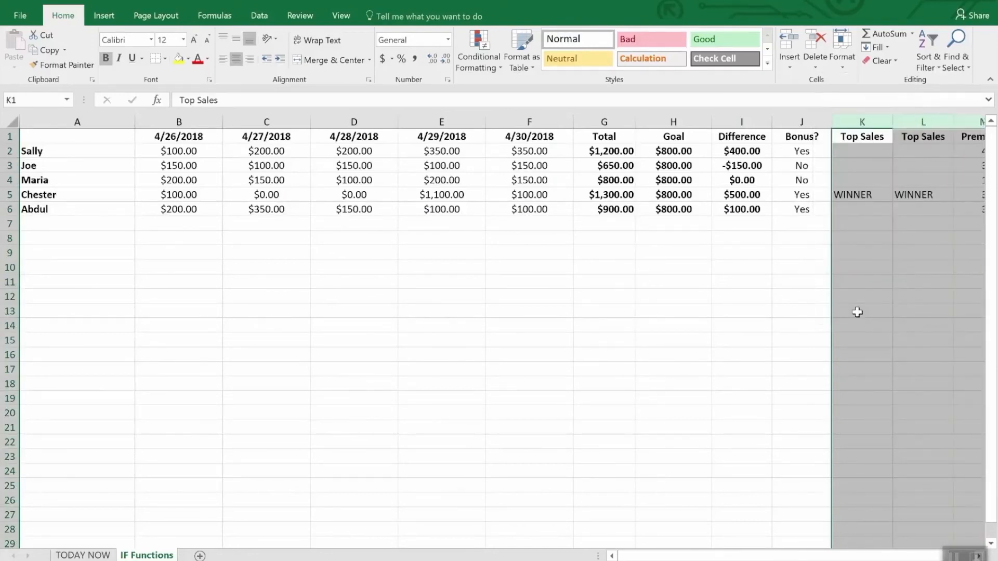
{"action": "left_click", "coordinate": [908, 252]}
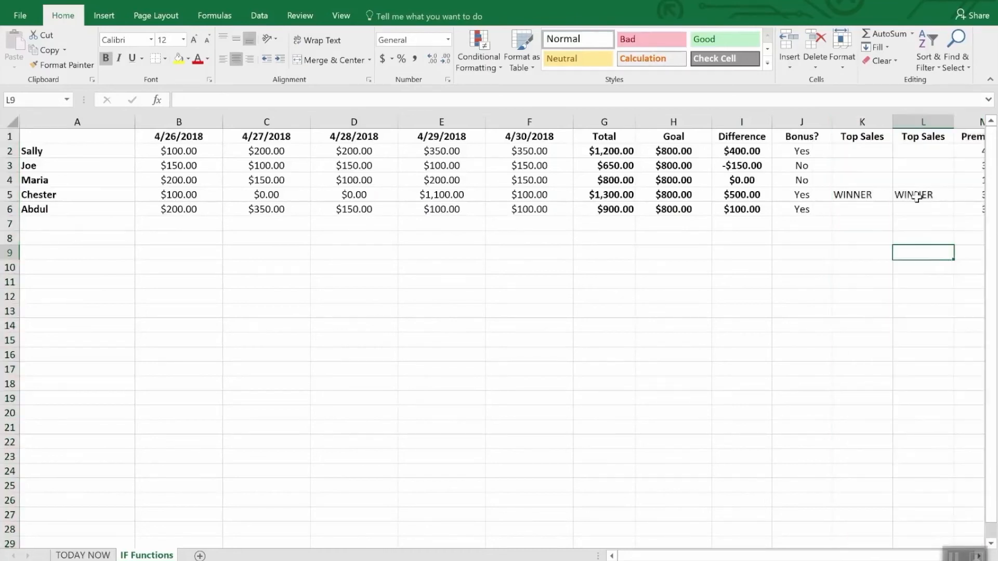
Compare the IF/AND formulas in the two Top Sales columns, examining L2, K5 and L3.
{"action": "left_click", "coordinate": [915, 150]}
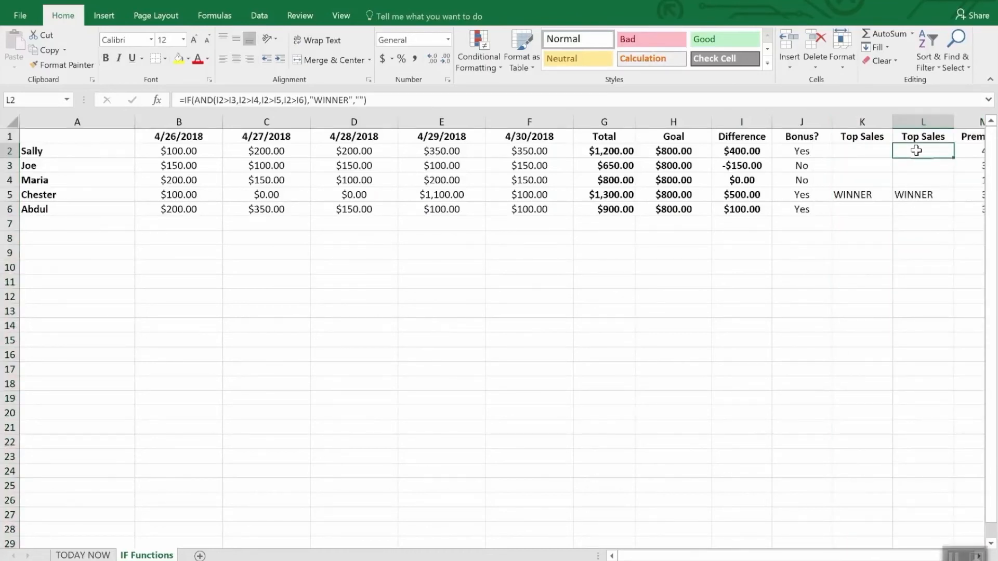
{"action": "left_click", "coordinate": [873, 196]}
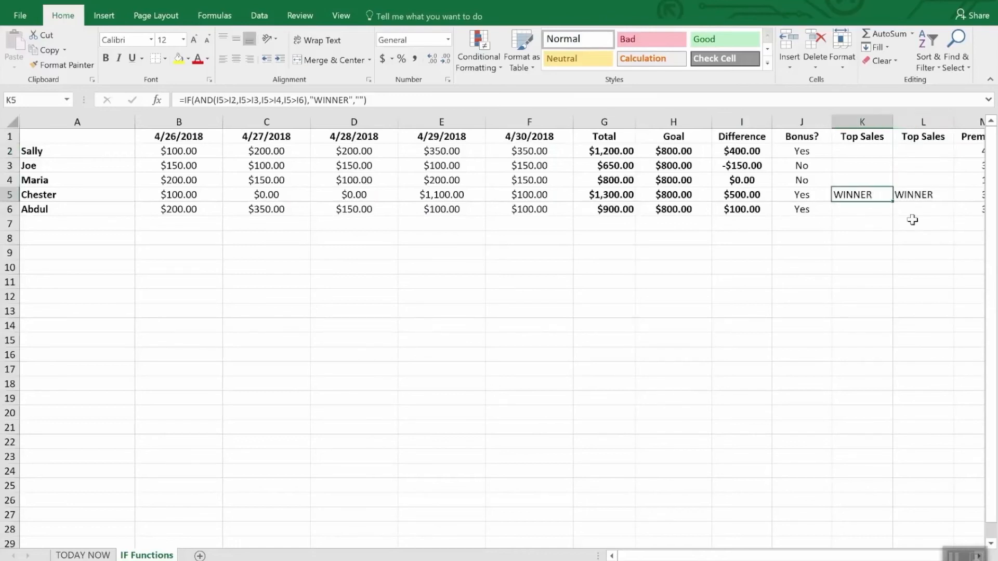
{"action": "left_click", "coordinate": [917, 151]}
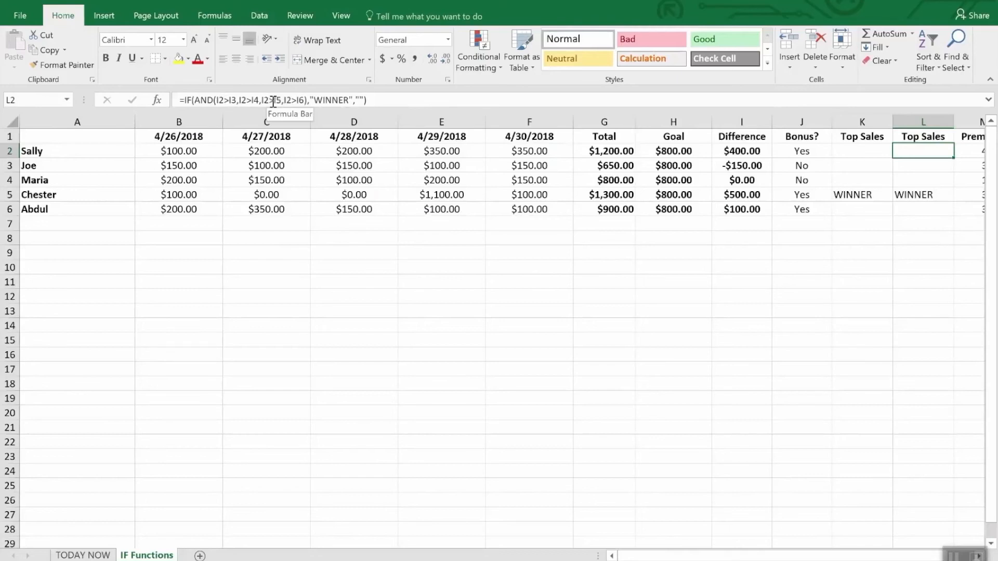
{"action": "left_click", "coordinate": [909, 164]}
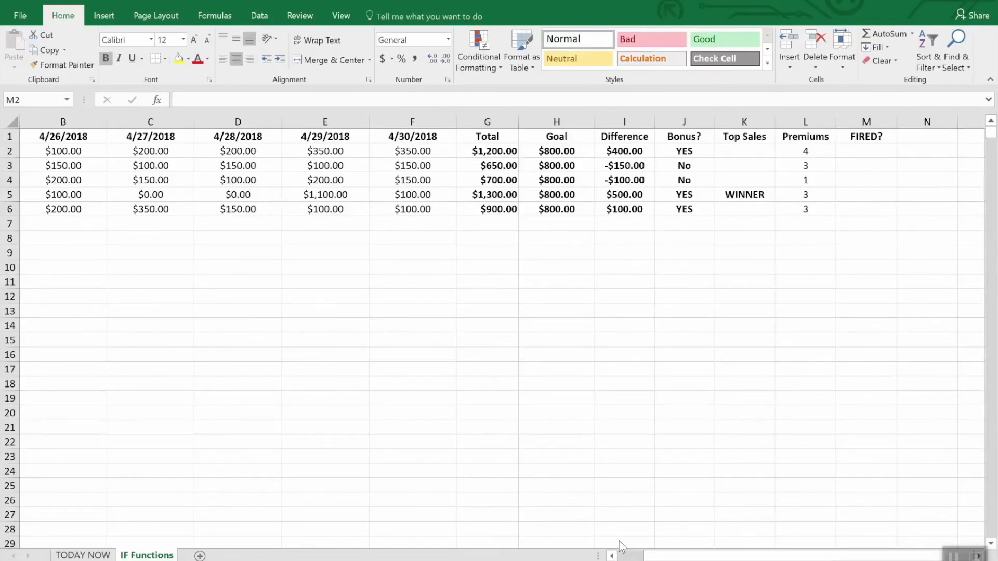
Start an IF formula with a nested OR function in cell M2 of the FIRED? column.
{"action": "left_click", "coordinate": [871, 153]}
{"action": "type", "text": "="}
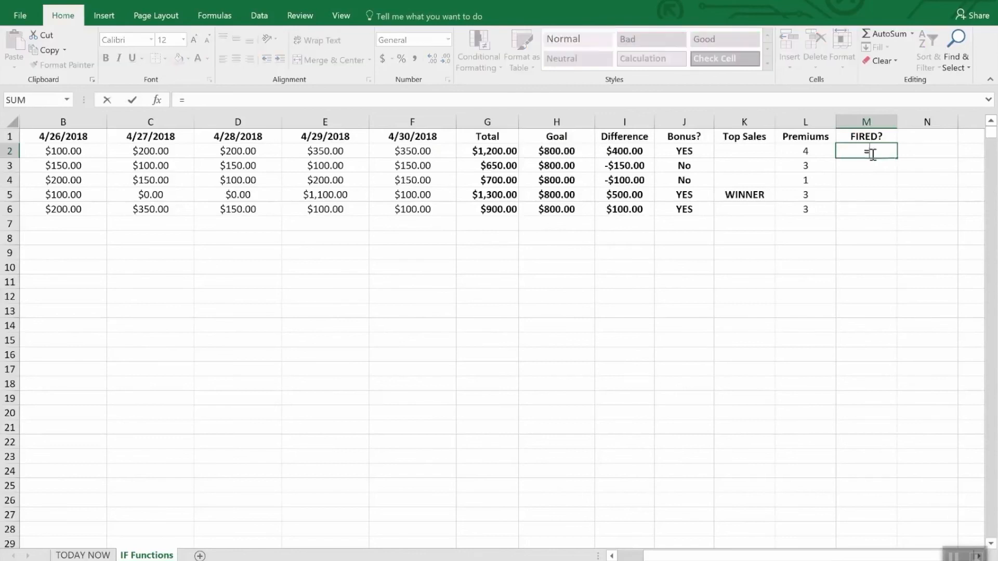
{"action": "type", "text": "if9l2<"}
{"action": "key", "text": "BackSpace"}
{"action": "key", "text": "BackSpace"}
{"action": "key", "text": "BackSpace"}
{"action": "key", "text": "BackSpace"}
{"action": "key", "text": "BackSpace"}
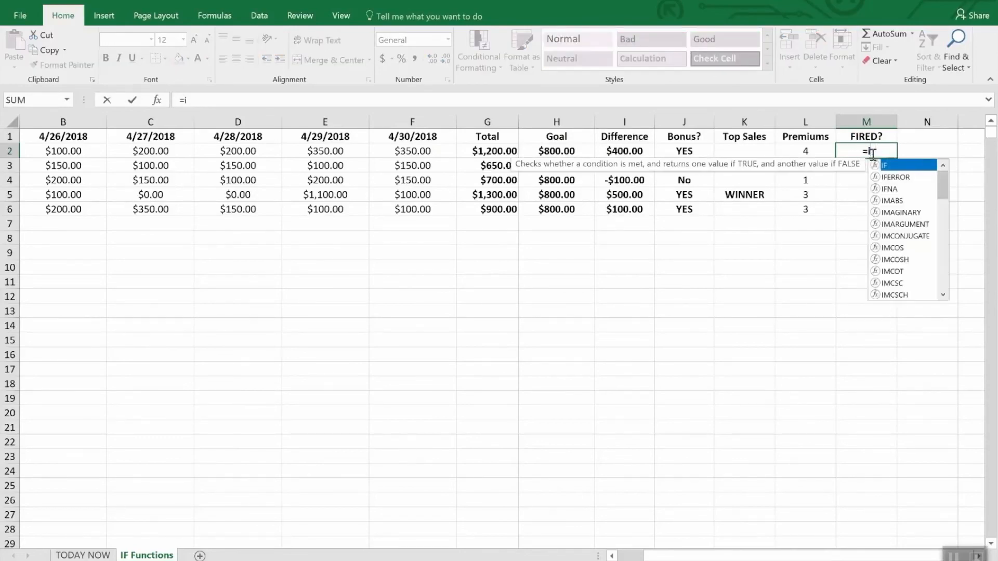
{"action": "type", "text": "f(or"}
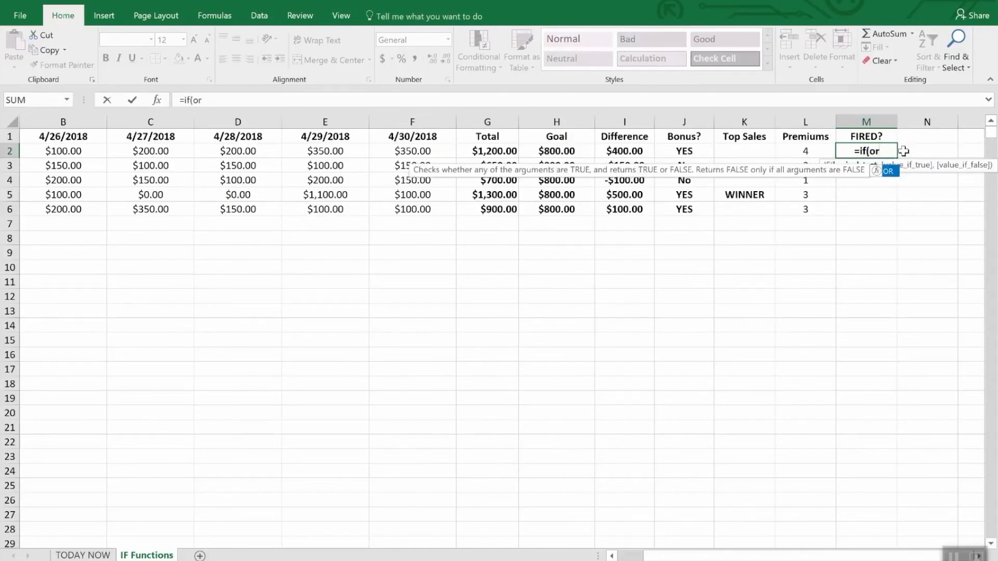
{"action": "type", "text": "("}
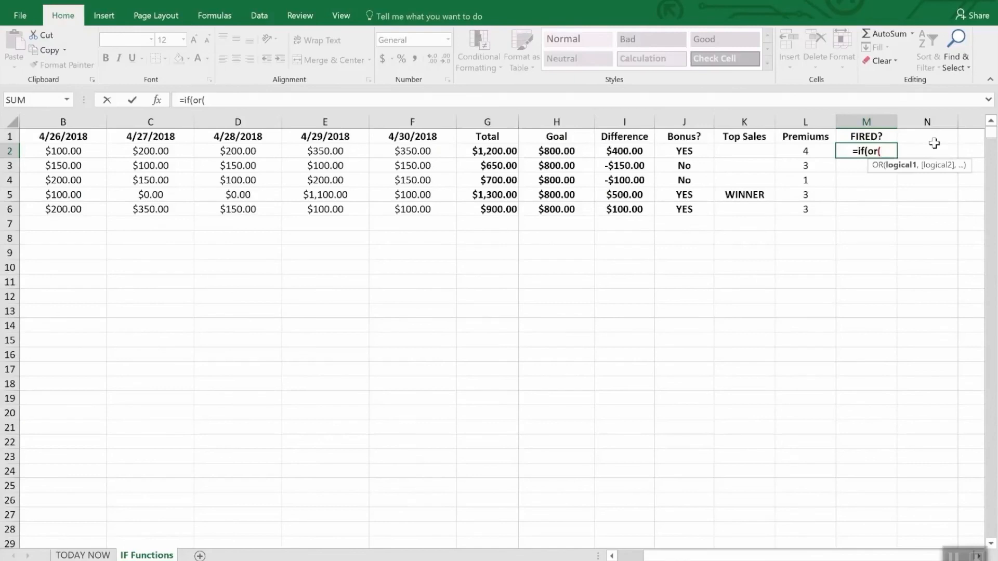
{"action": "type", "text": "i2"}
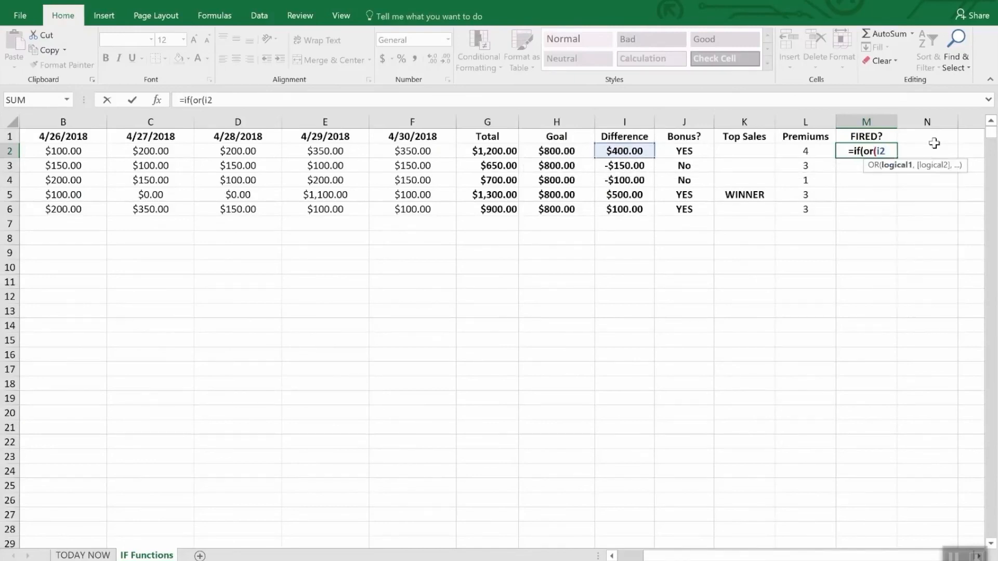
{"action": "type", "text": ">"}
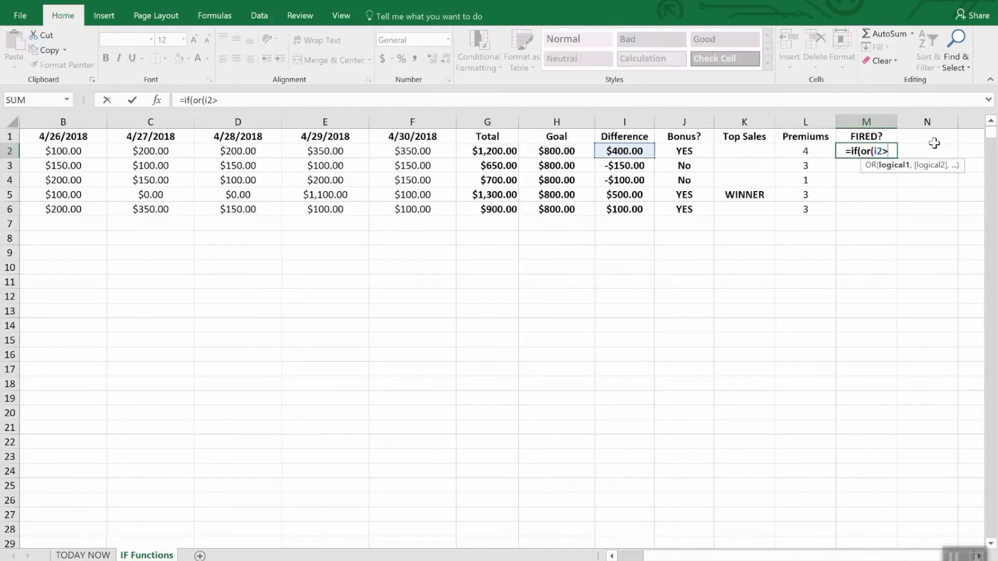
{"action": "type", "text": "="}
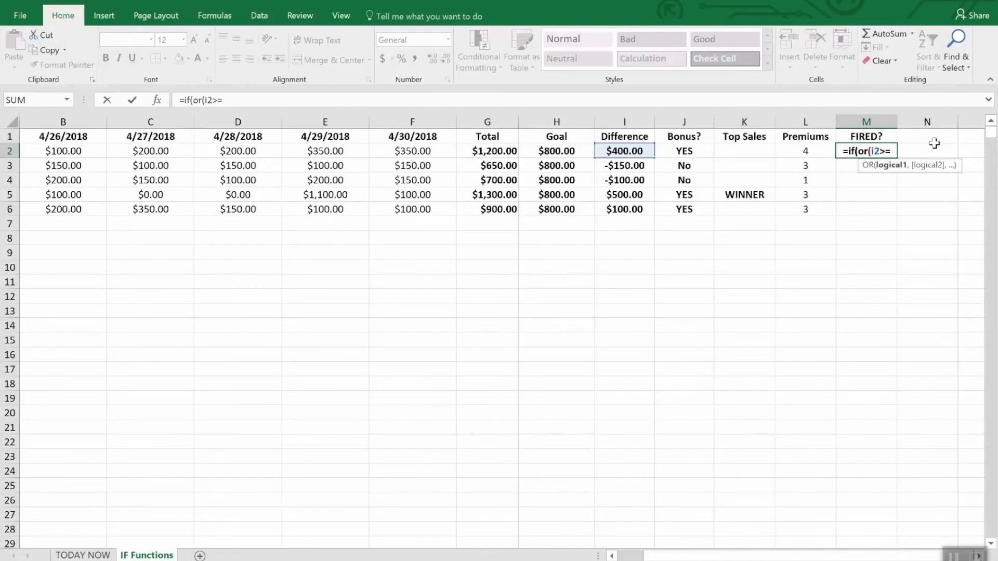
{"action": "type", "text": "0,"}
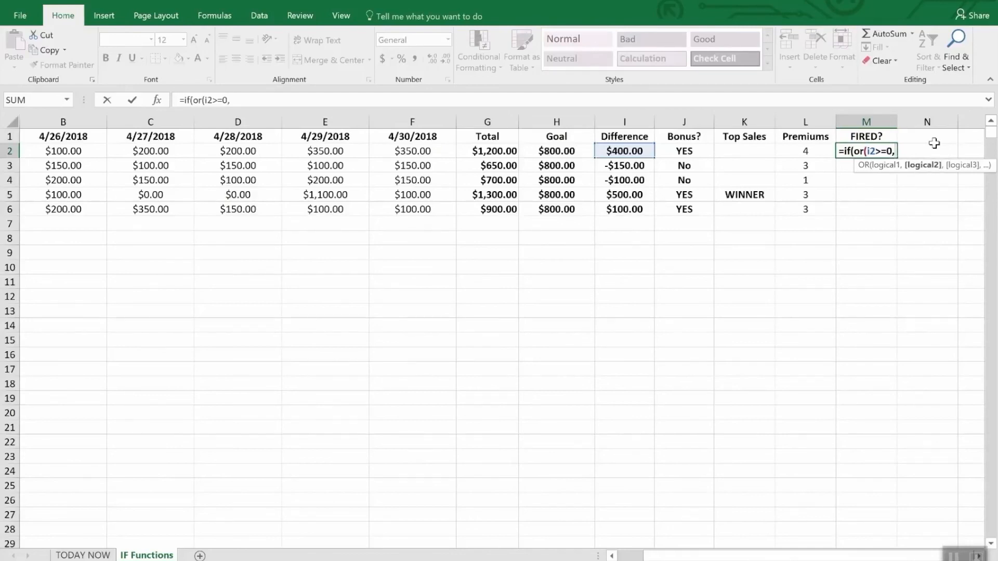
{"action": "type", "text": "l2>"}
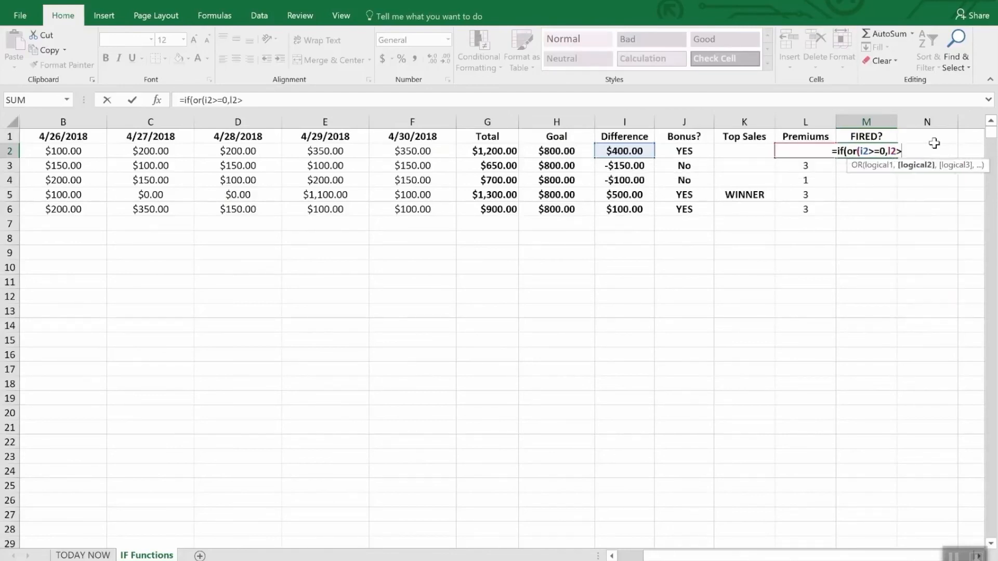
{"action": "type", "text": "2)\""}
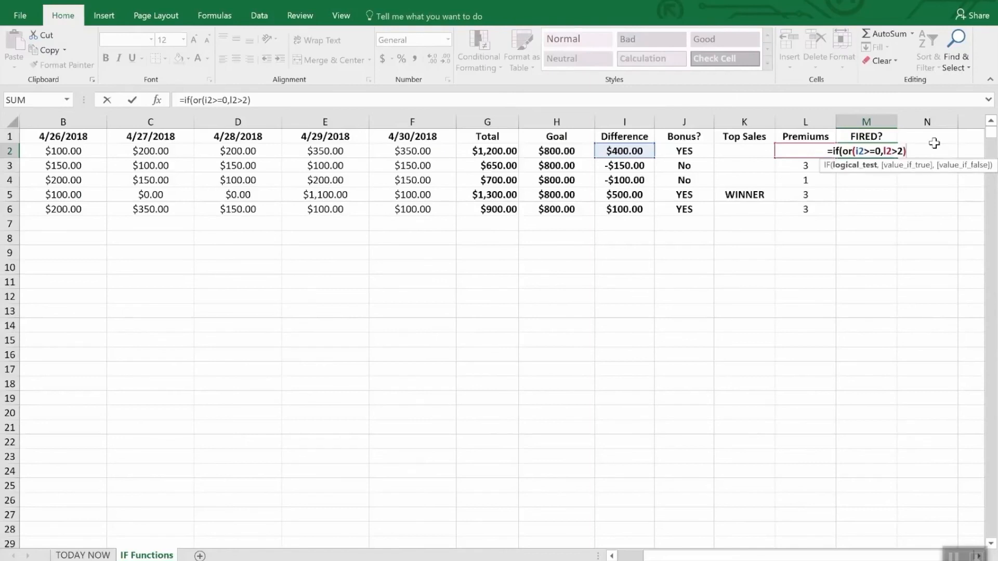
Add the OR conditions I2>=0 and L2>2 to the M2 formula as its logical test.
{"action": "key", "text": "BackSpace"}
Complete the M2 formula with "Safe" as the true result and "FIRED" as the false result.
{"action": "type", "text": ",\""}
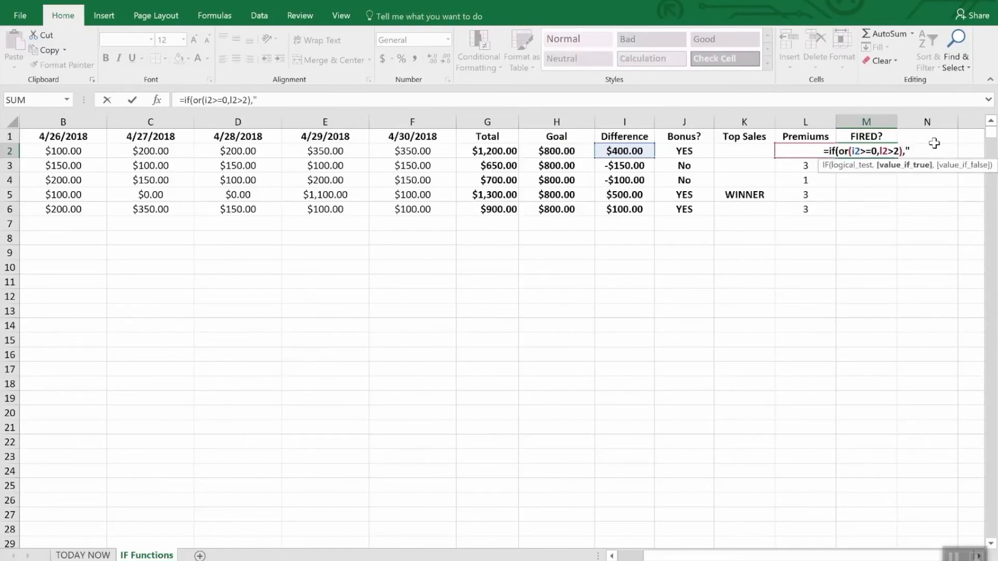
{"action": "type", "text": "Safe"}
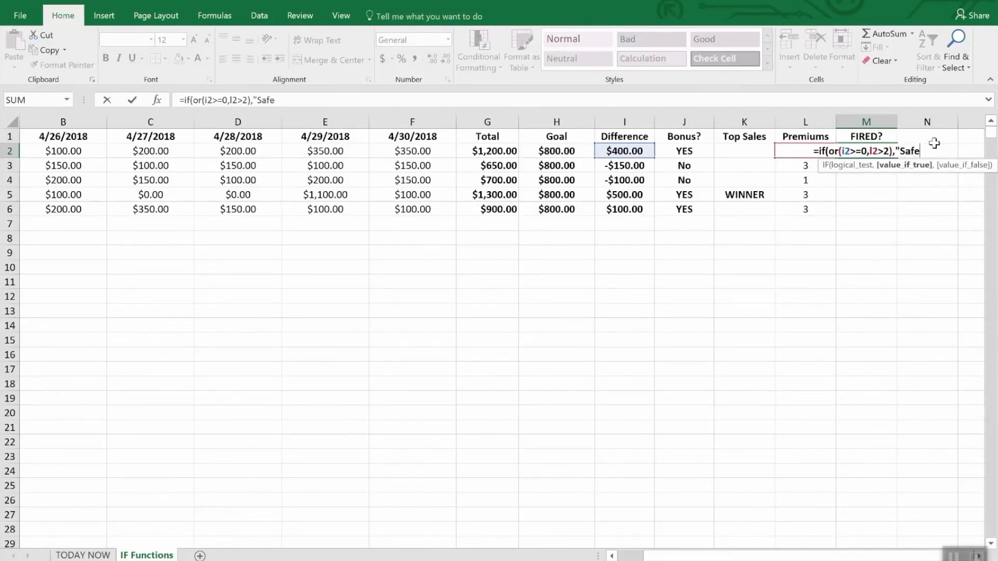
{"action": "type", "text": "\",\""}
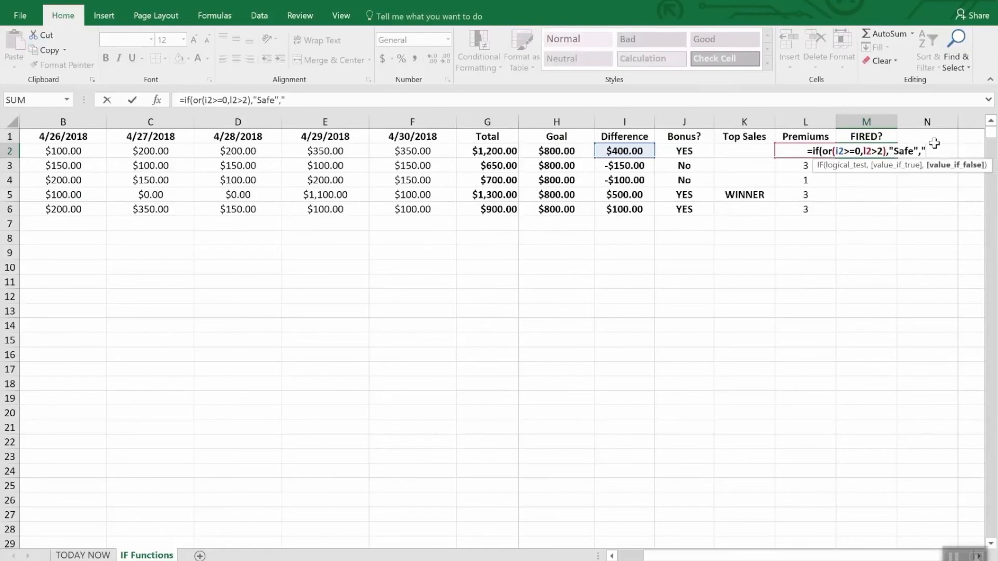
{"action": "type", "text": "FIRED\""}
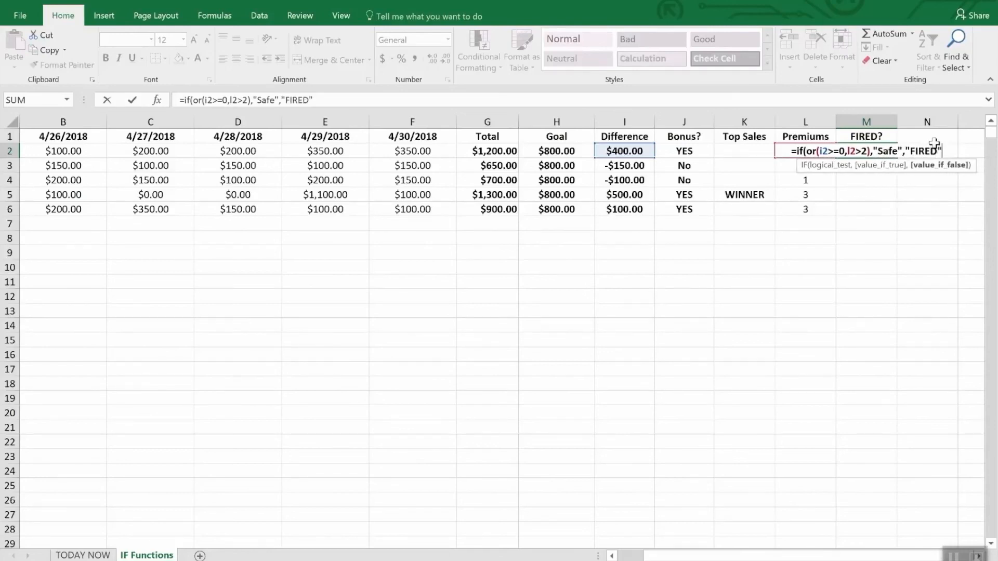
{"action": "key", "text": "Return"}
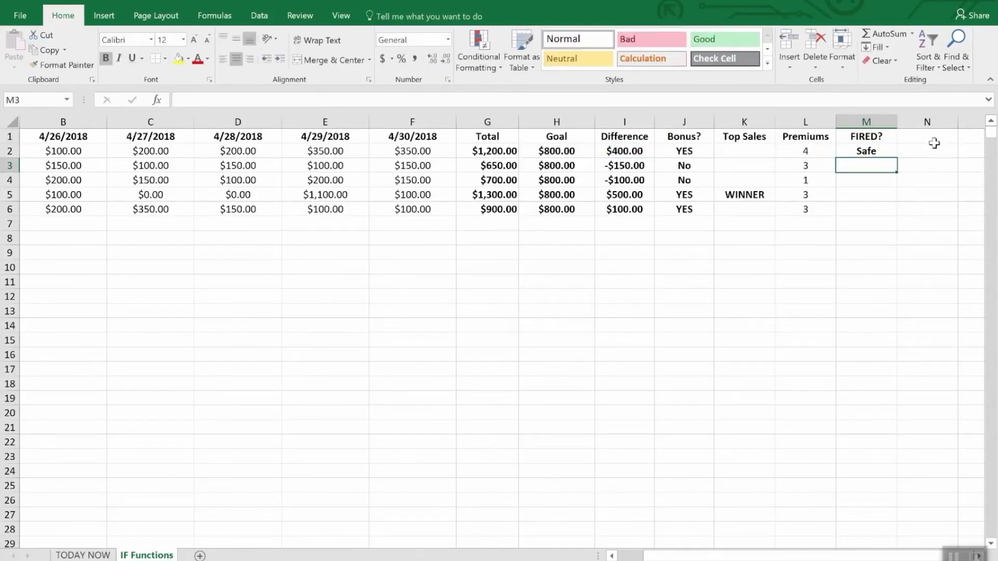
Fill the FIRED? formula from M2 down through M6 and check row 4's Difference and Premiums cells against it.
{"action": "key", "text": "Down"}
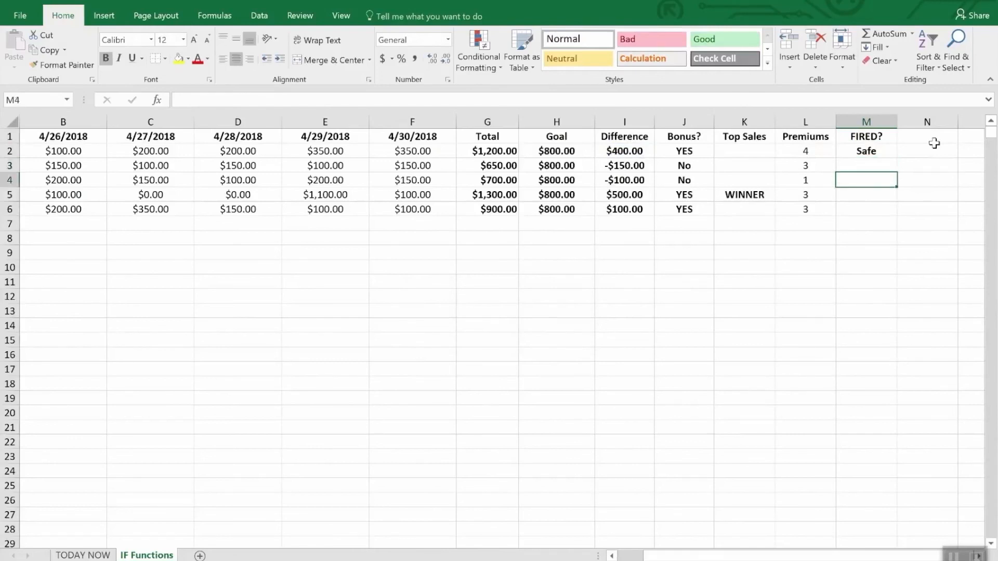
{"action": "key", "text": "Up"}
{"action": "key", "text": "Up"}
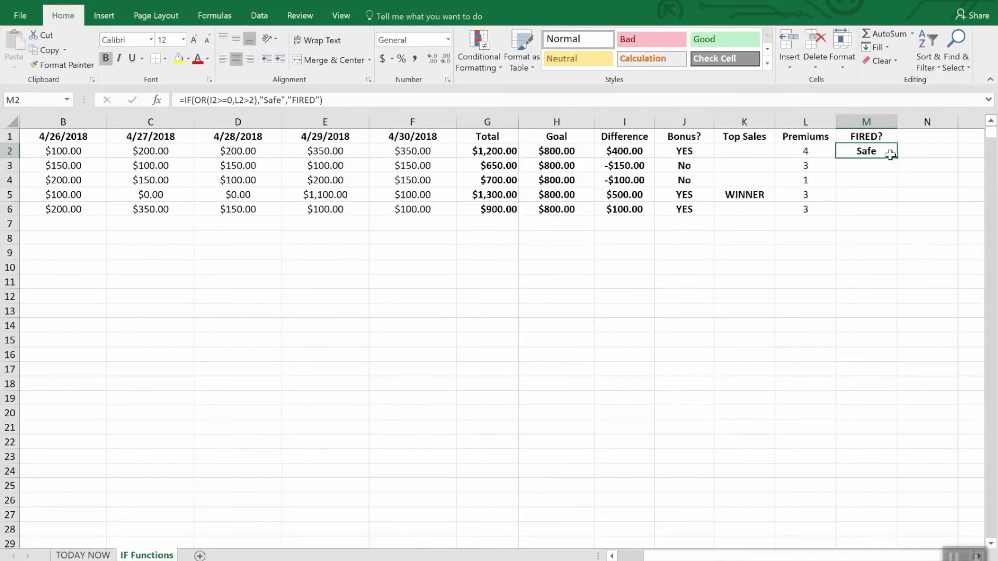
{"action": "left_click_drag", "start_coordinate": [898, 157], "coordinate": [891, 213]}
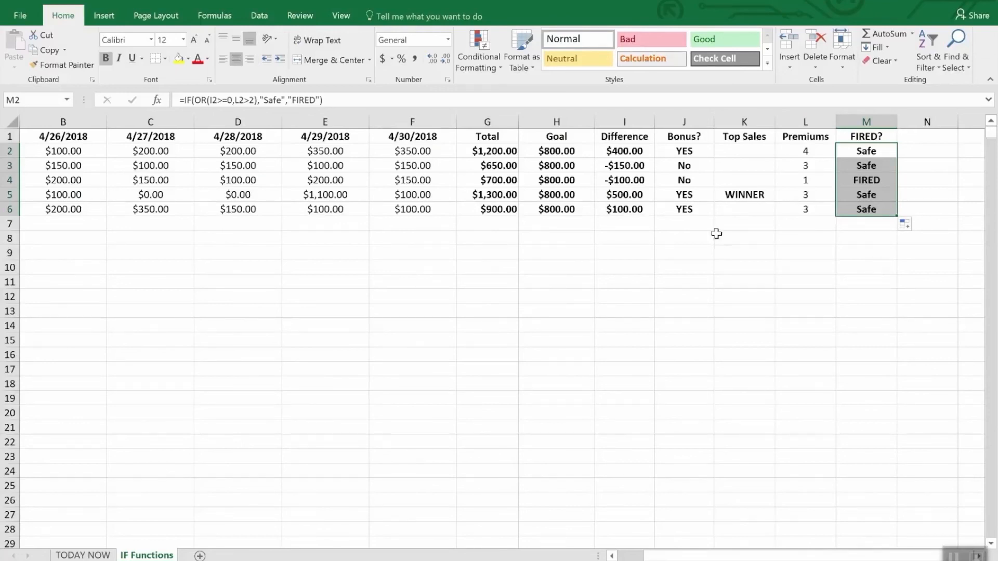
{"action": "left_click", "coordinate": [622, 183]}
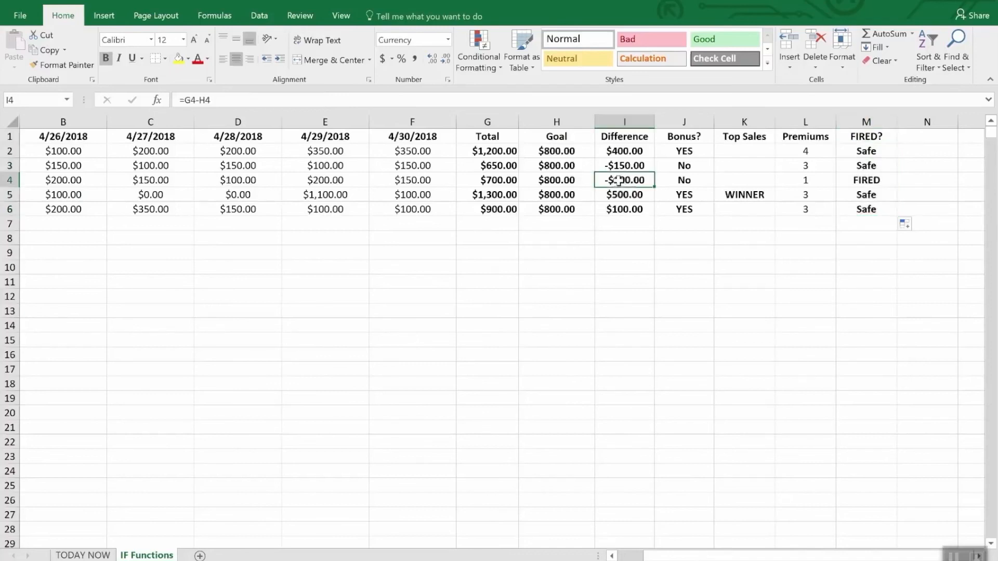
{"action": "left_click", "coordinate": [808, 181]}
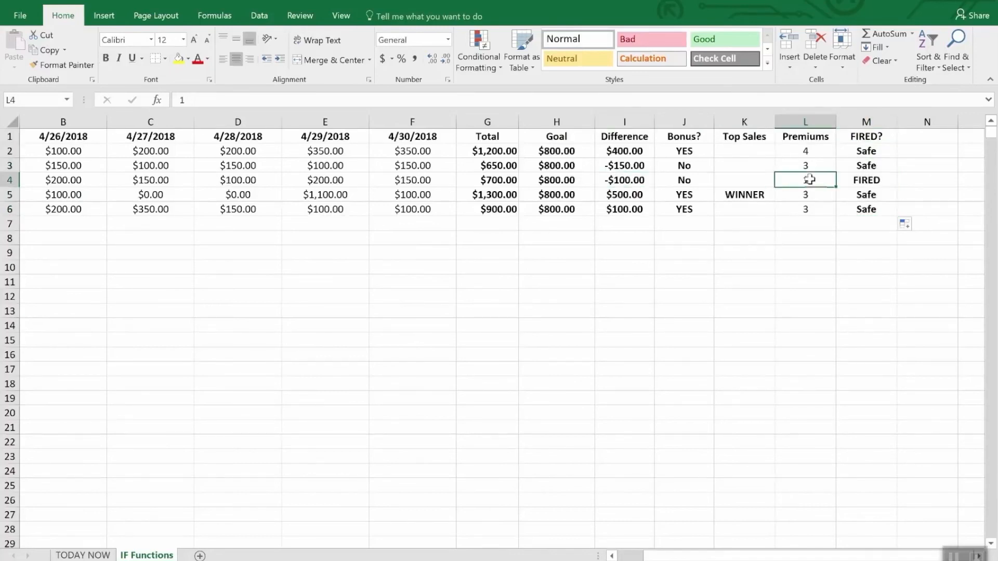